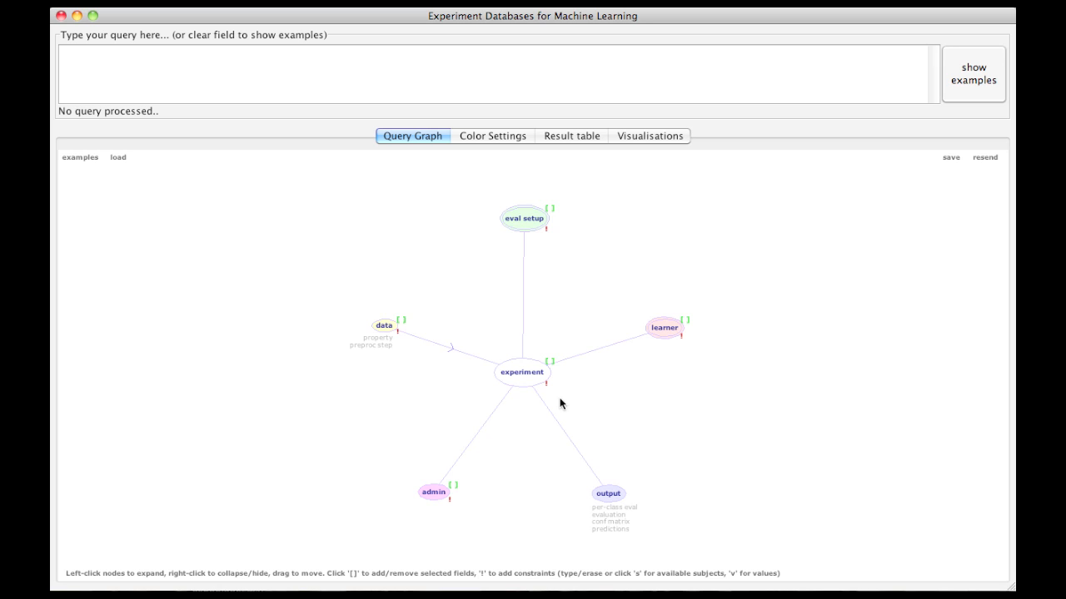
# Step: Enter and submit the SQL query "select name from learner"
pyautogui.click(447, 71)
pyautogui.write('select name from learner')
pyautogui.click(970, 66)
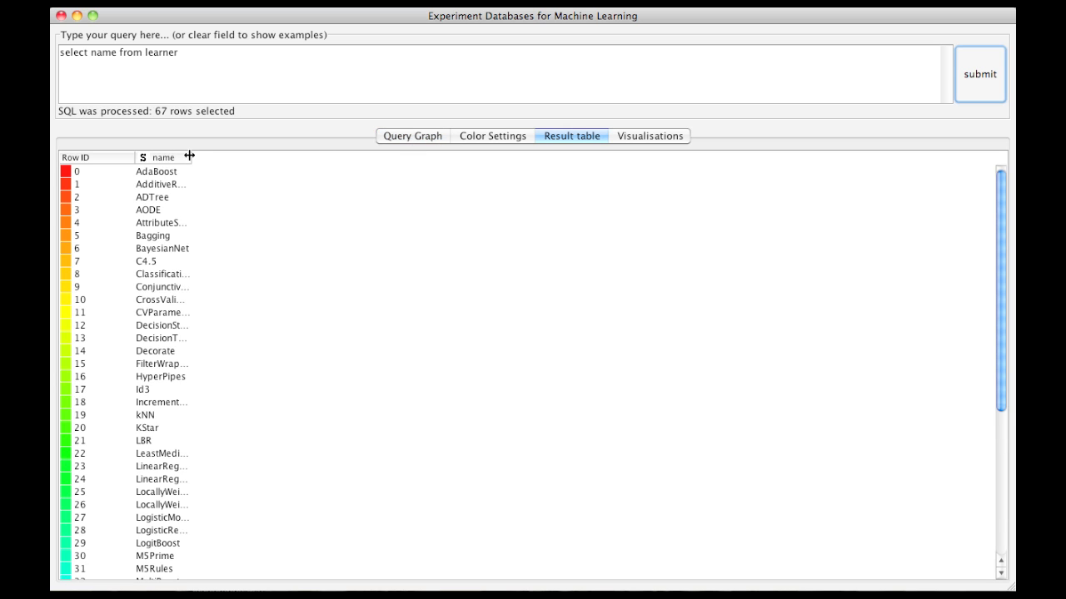
# Step: Widen the name column of the results and look through the list of learner names
pyautogui.moveTo(189, 155); pyautogui.dragTo(330, 159)
pyautogui.scroll(-5, 264, 272)
pyautogui.scroll(5, 300, 216)
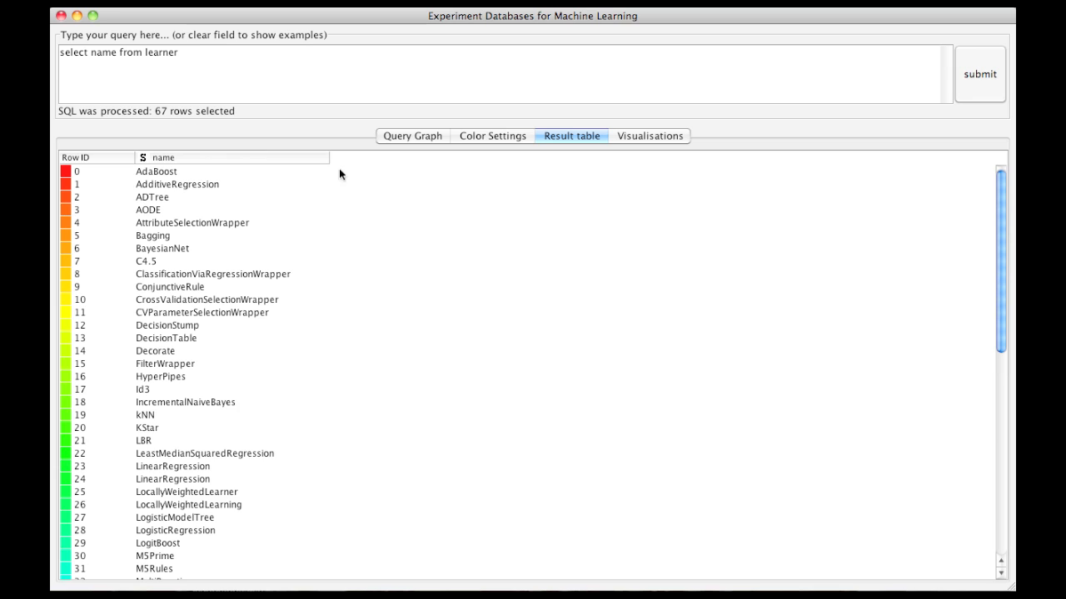
# Step: Return to the query graph and expand the output node into its evaluation, per-class eval, conf matrix and predictions nodes
pyautogui.click(417, 136)
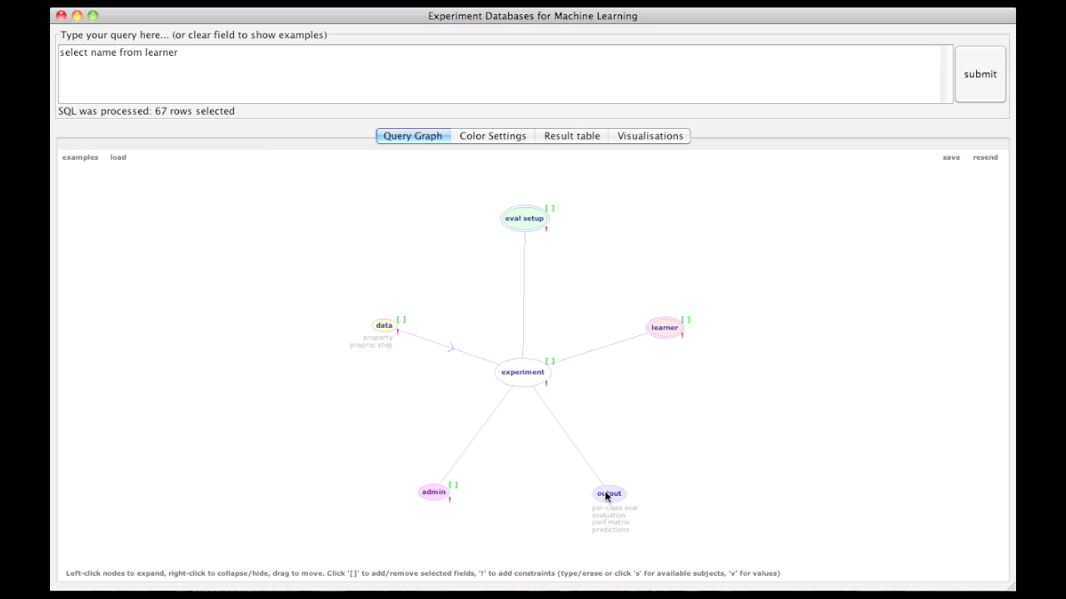
pyautogui.moveTo(605, 492); pyautogui.dragTo(608, 448)
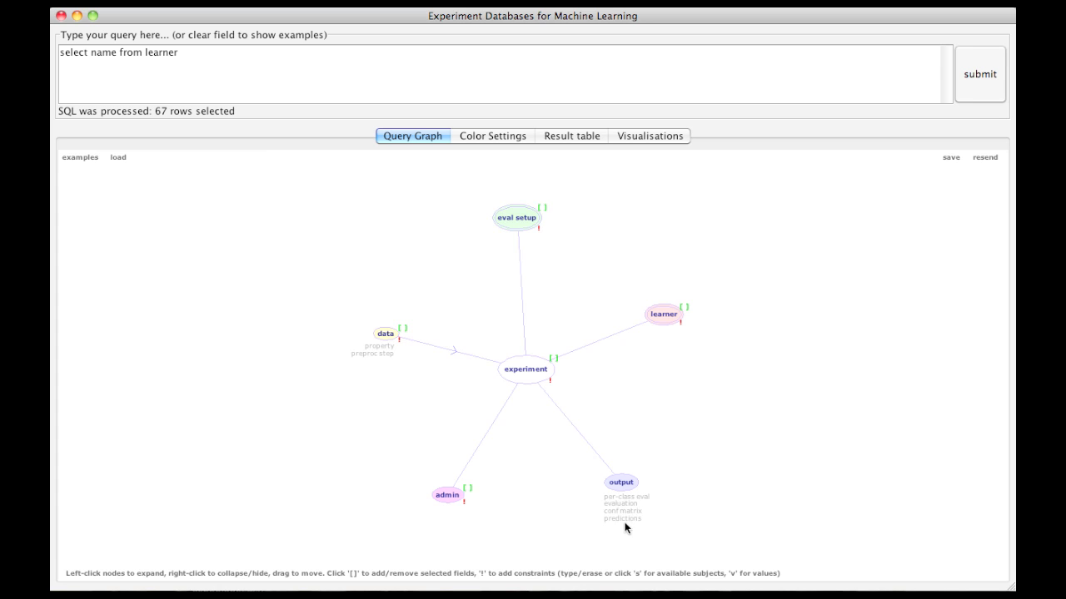
pyautogui.click(617, 485)
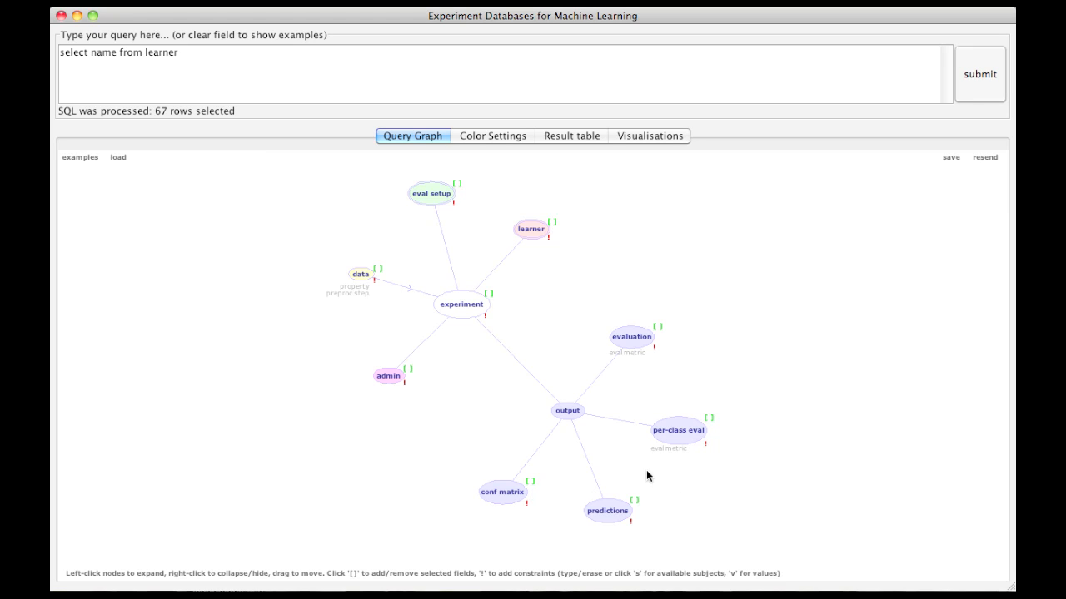
# Step: Hide the output node's conf matrix, predictions and per-class eval nodes, then collapse the output node and reposition it below experiment
pyautogui.rightClick(507, 493)
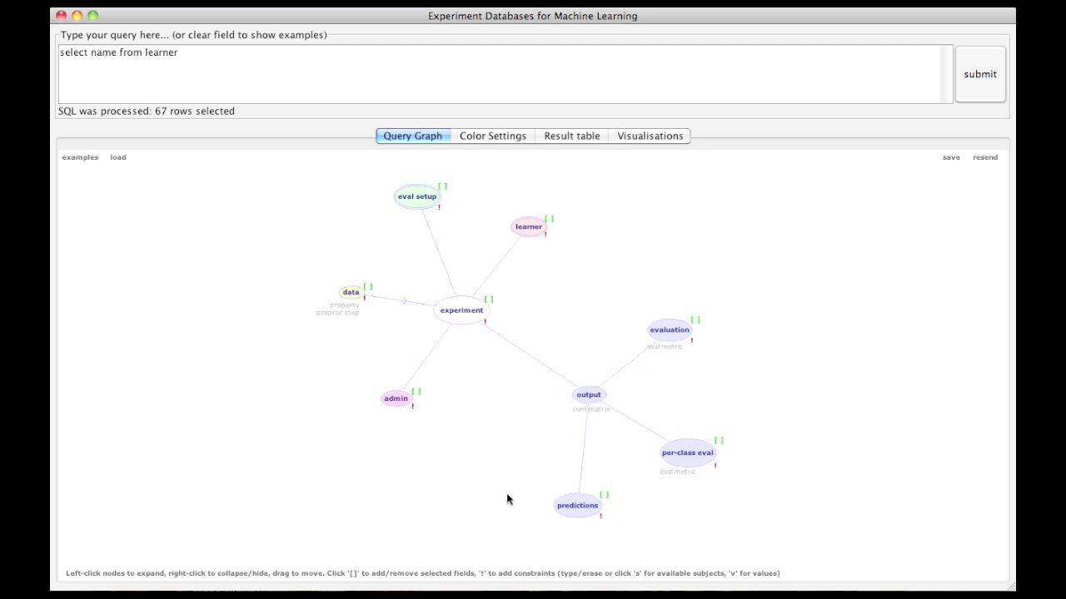
pyautogui.rightClick(571, 507)
pyautogui.rightClick(666, 495)
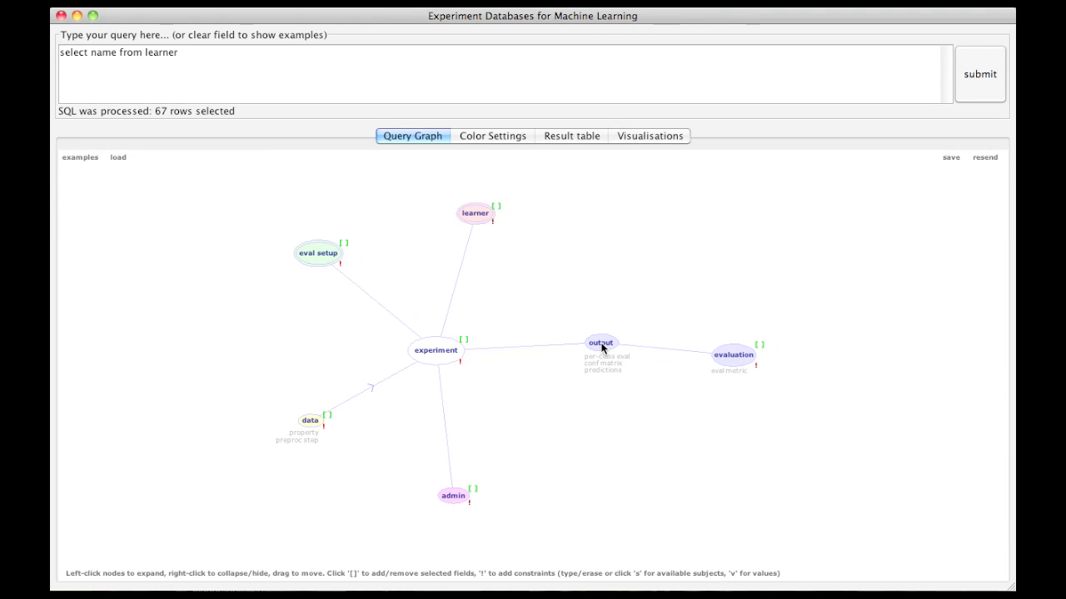
pyautogui.rightClick(603, 348)
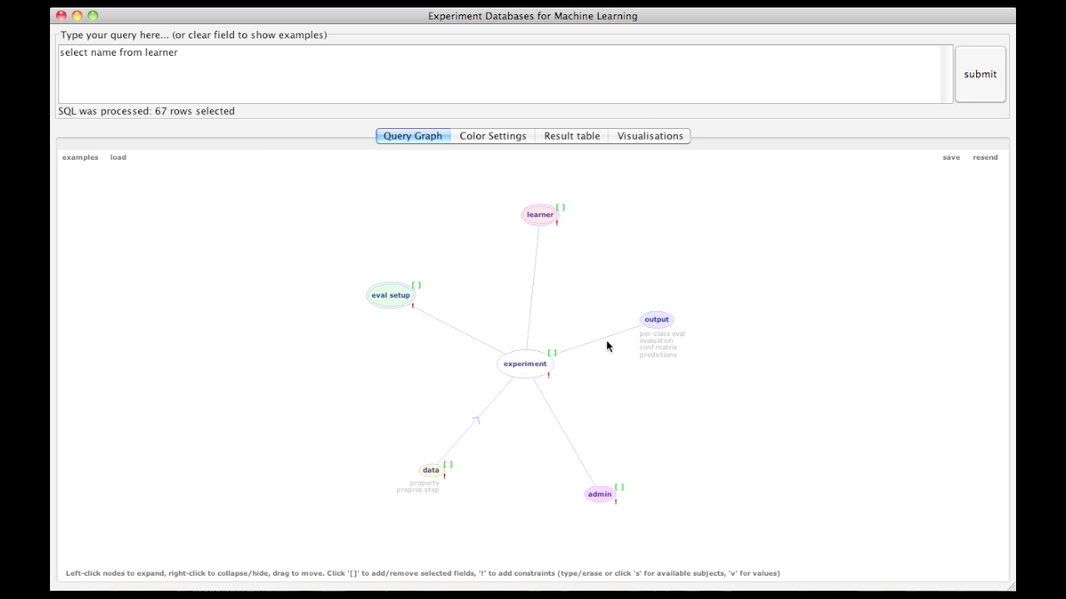
pyautogui.moveTo(658, 321); pyautogui.dragTo(508, 452)
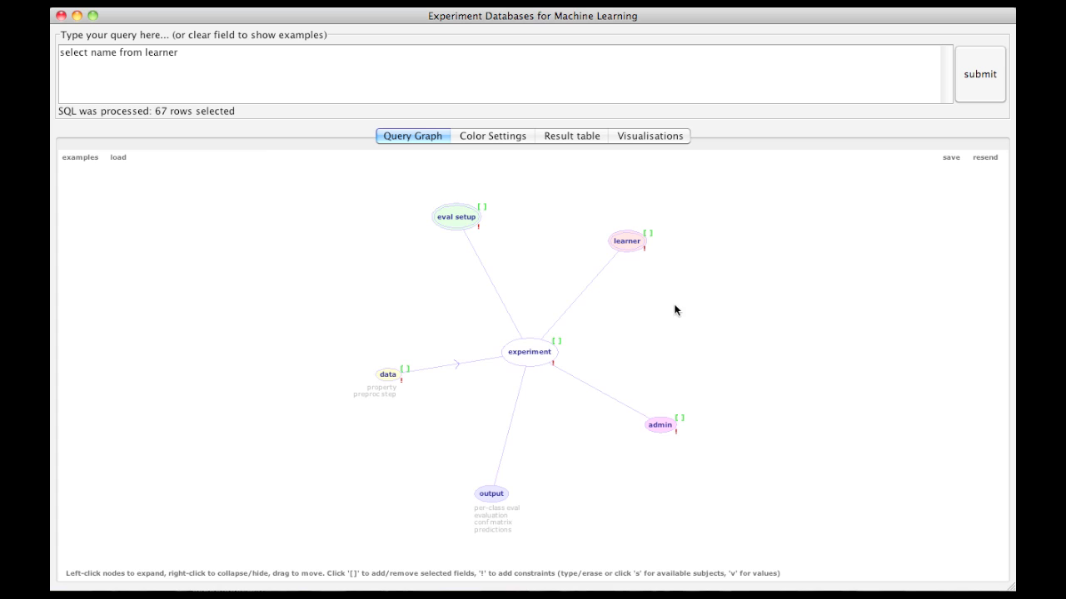
# Step: Add the learner's name to the selected fields in the graph, run the query, and widen the learner_name column
pyautogui.click(646, 234)
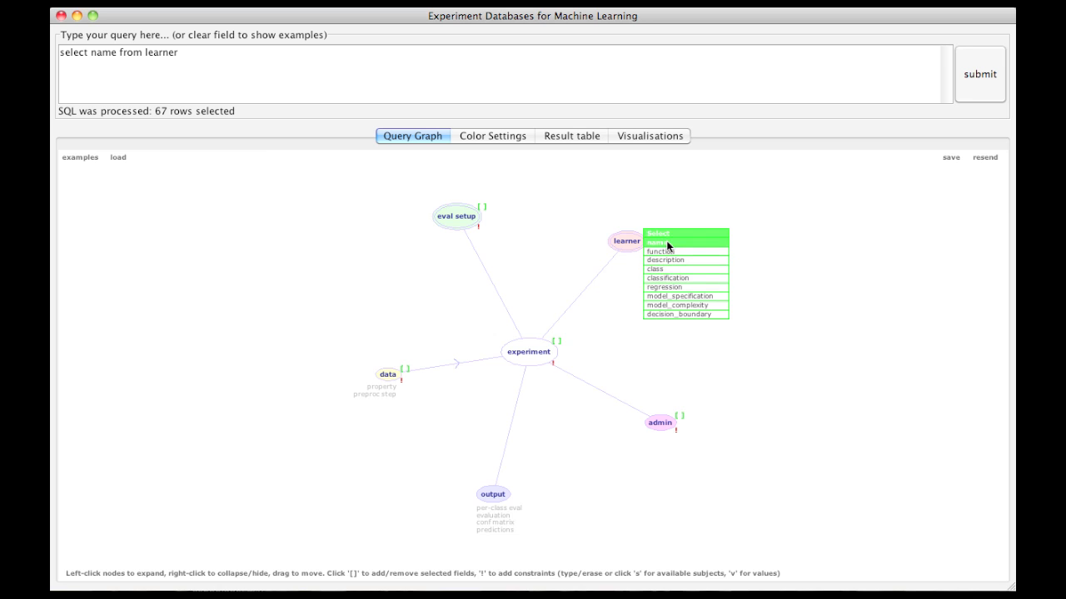
pyautogui.click(666, 243)
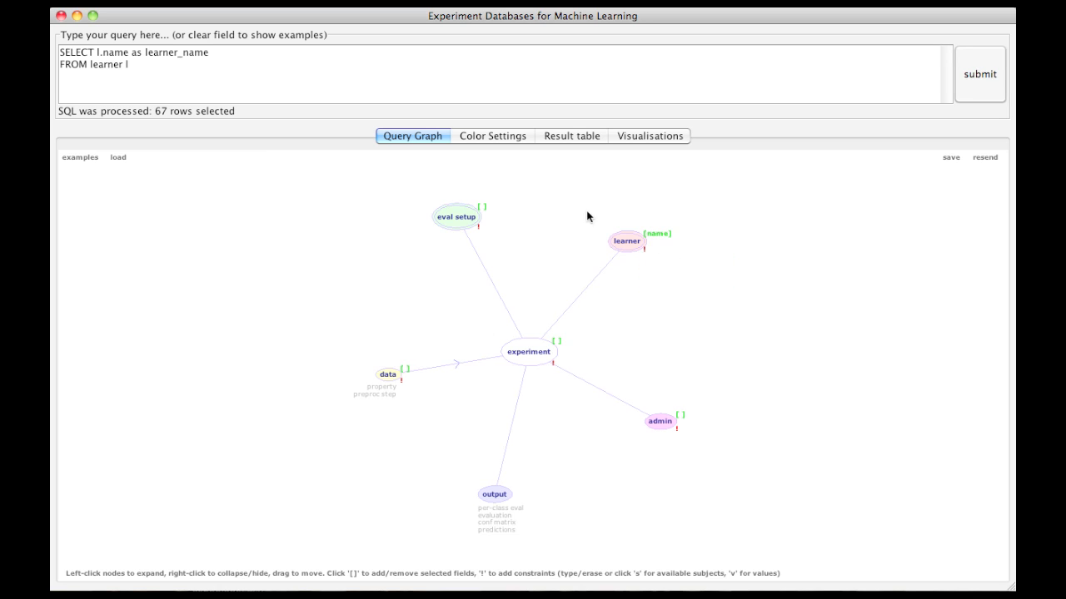
pyautogui.click(979, 79)
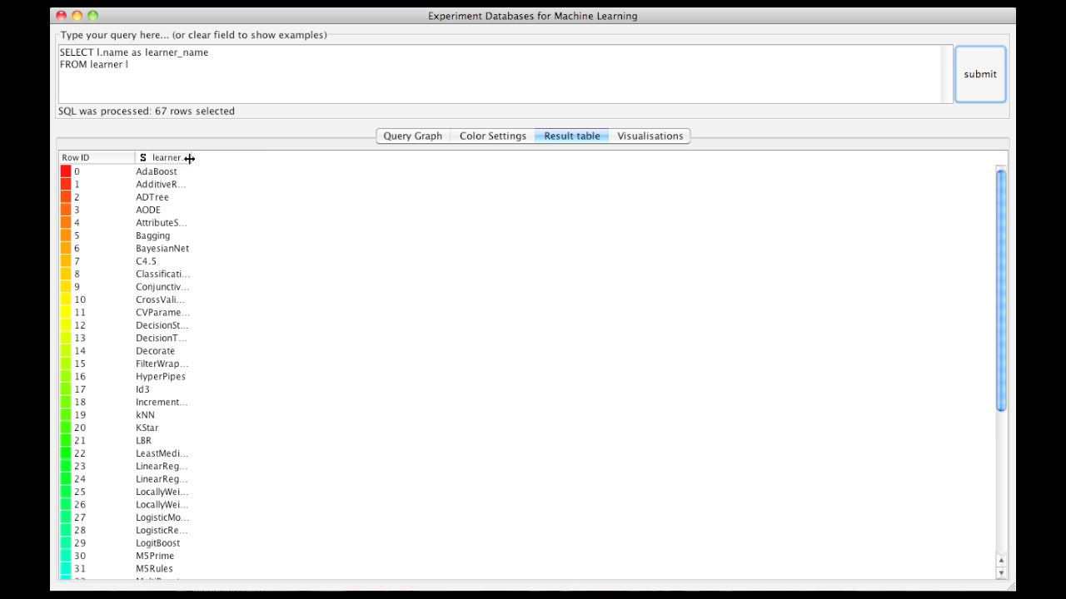
pyautogui.moveTo(190, 159); pyautogui.dragTo(257, 158)
# Step: Add the constraint class = 'trees' to the learner node in the query graph and run the query
pyautogui.click(410, 136)
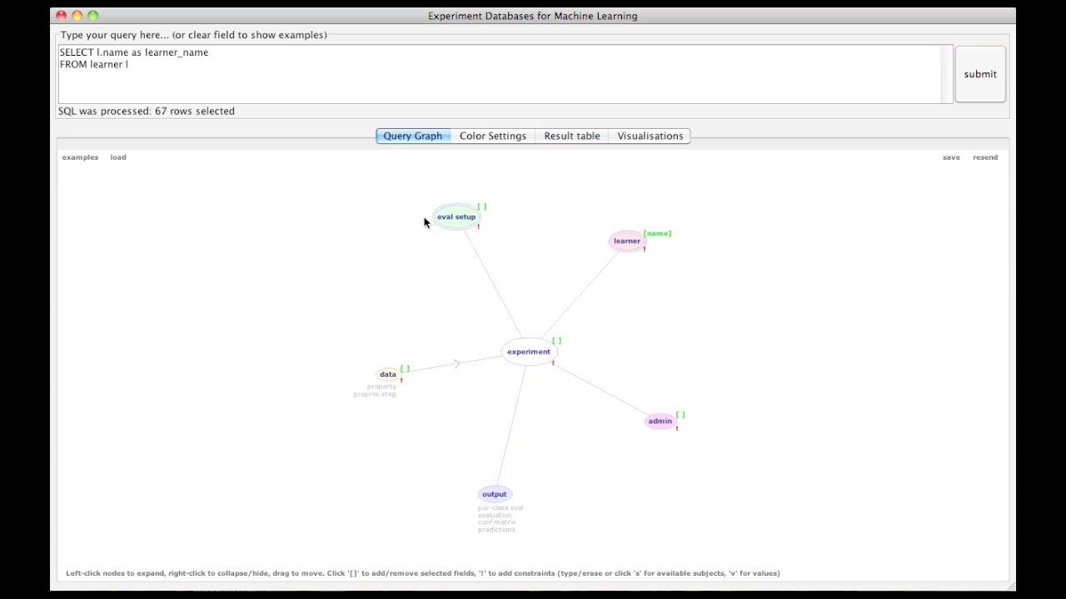
pyautogui.click(644, 248)
pyautogui.click(647, 258)
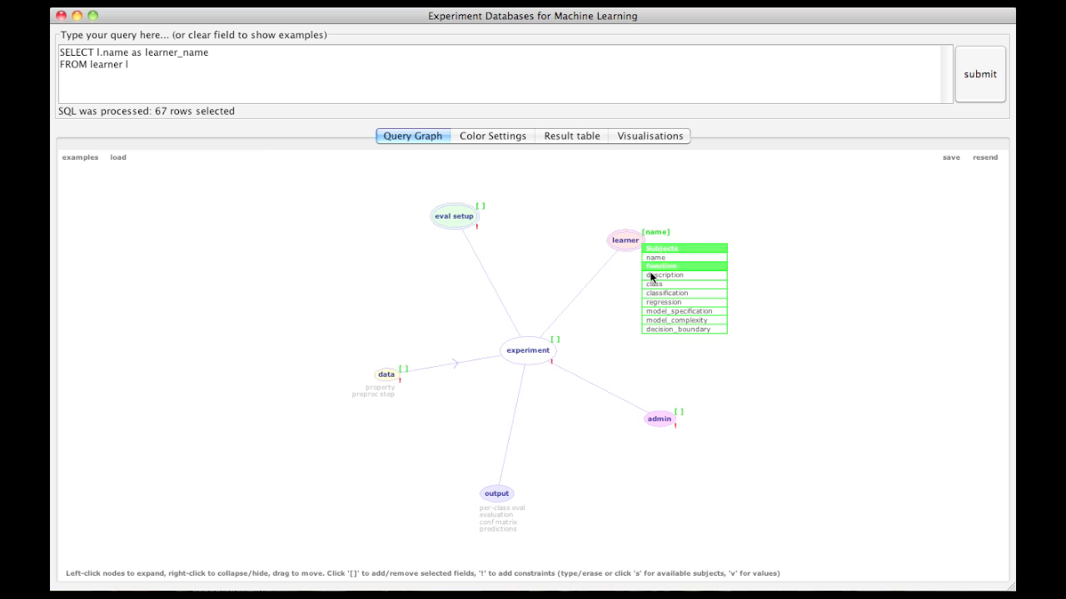
pyautogui.click(651, 285)
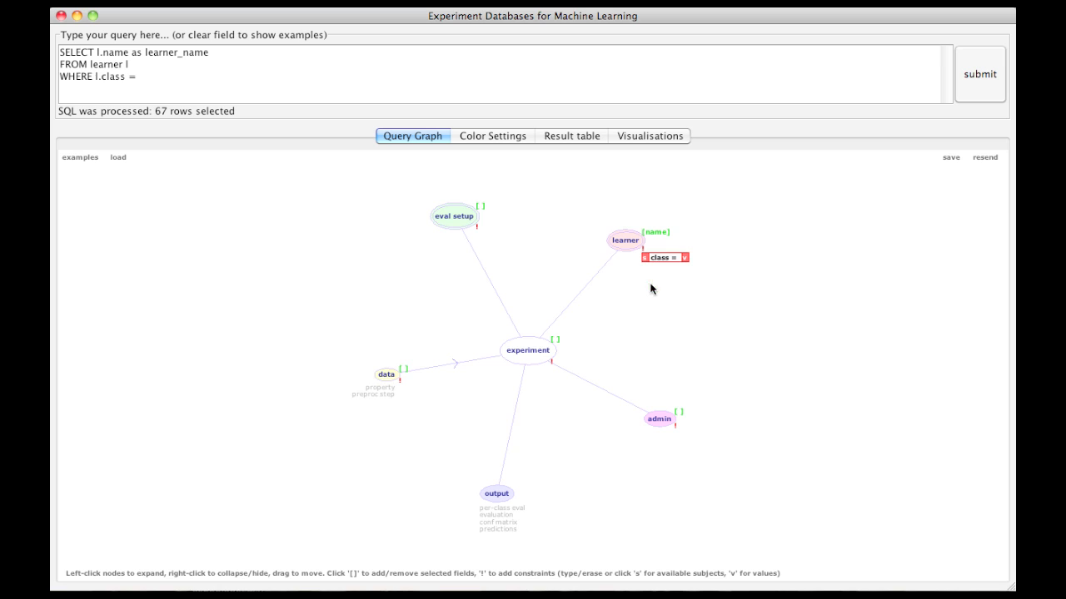
pyautogui.click(684, 257)
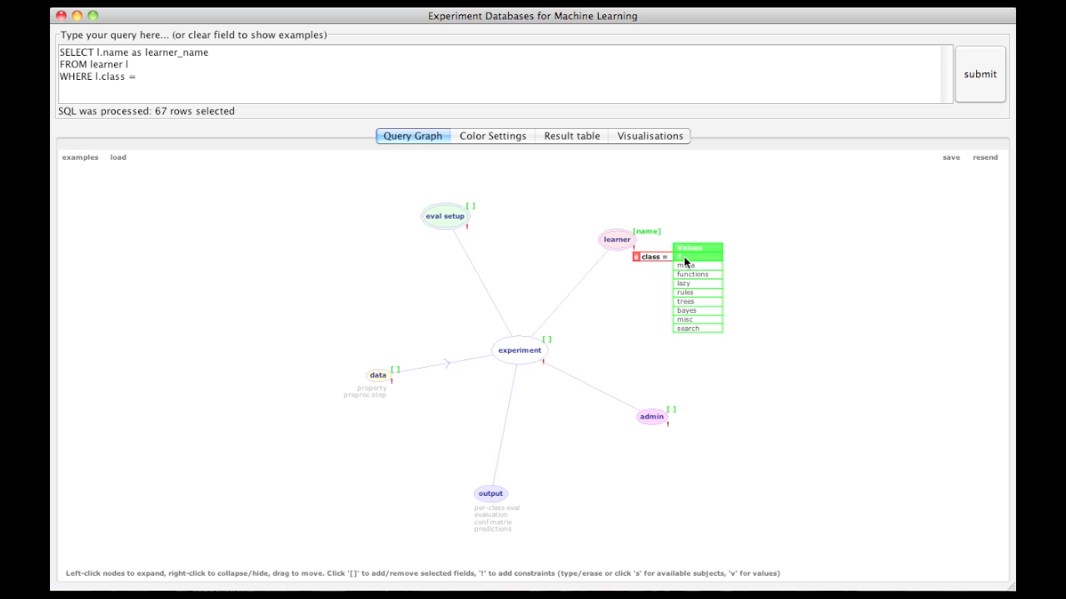
pyautogui.click(692, 299)
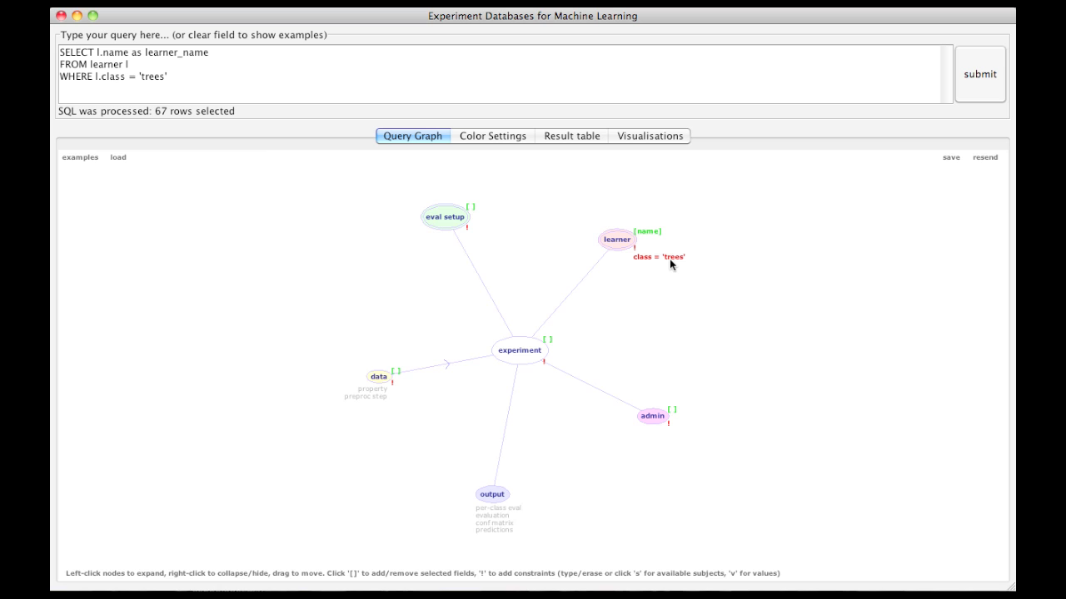
pyautogui.click(979, 73)
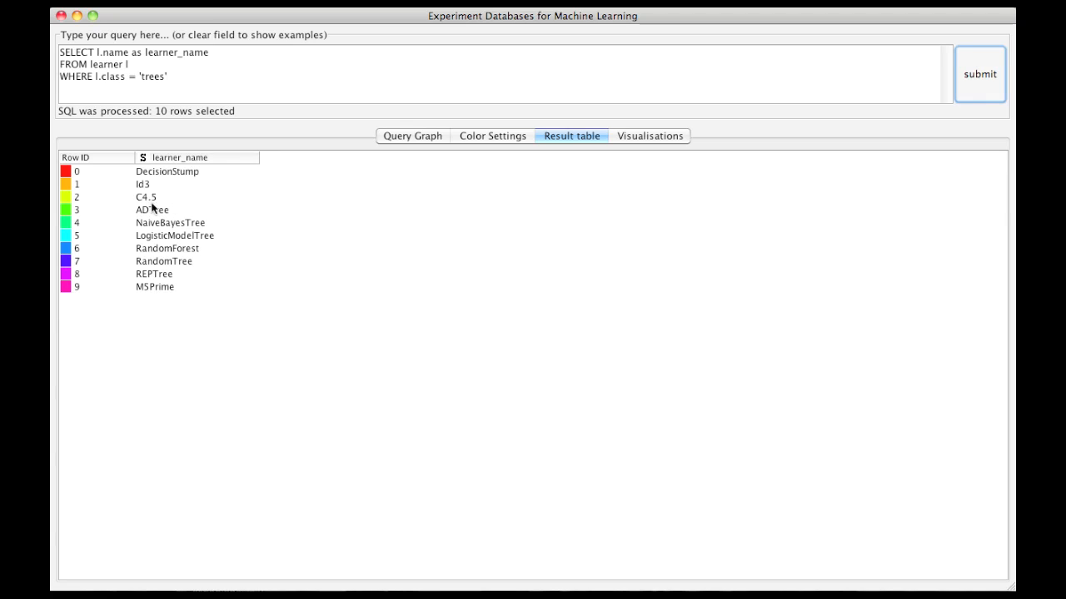
# Step: Return to the query graph and open the learner's class constraint to examine its editable form
pyautogui.click(410, 136)
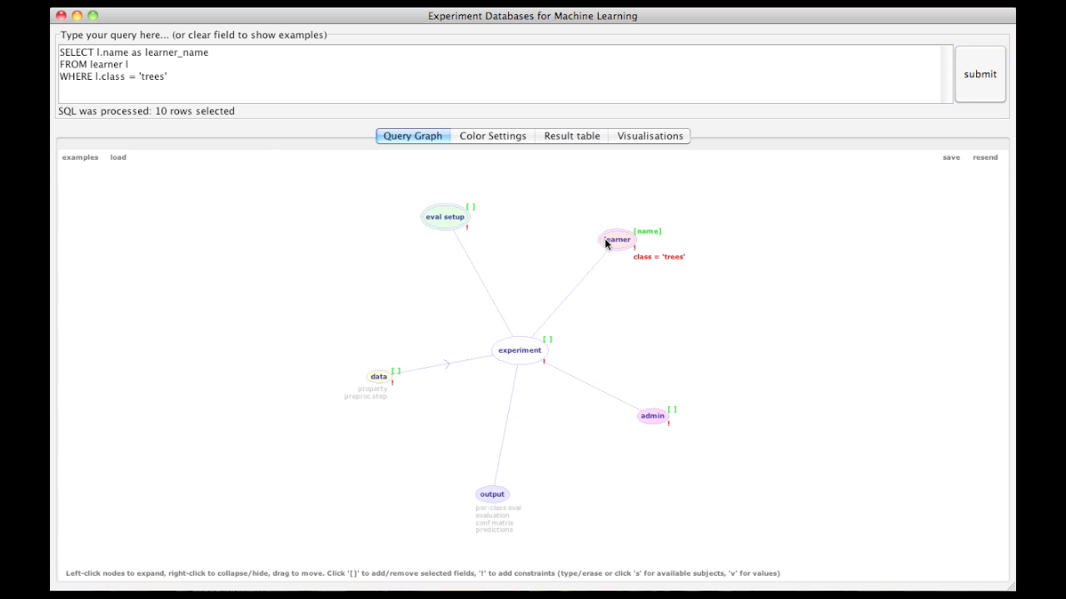
pyautogui.click(652, 256)
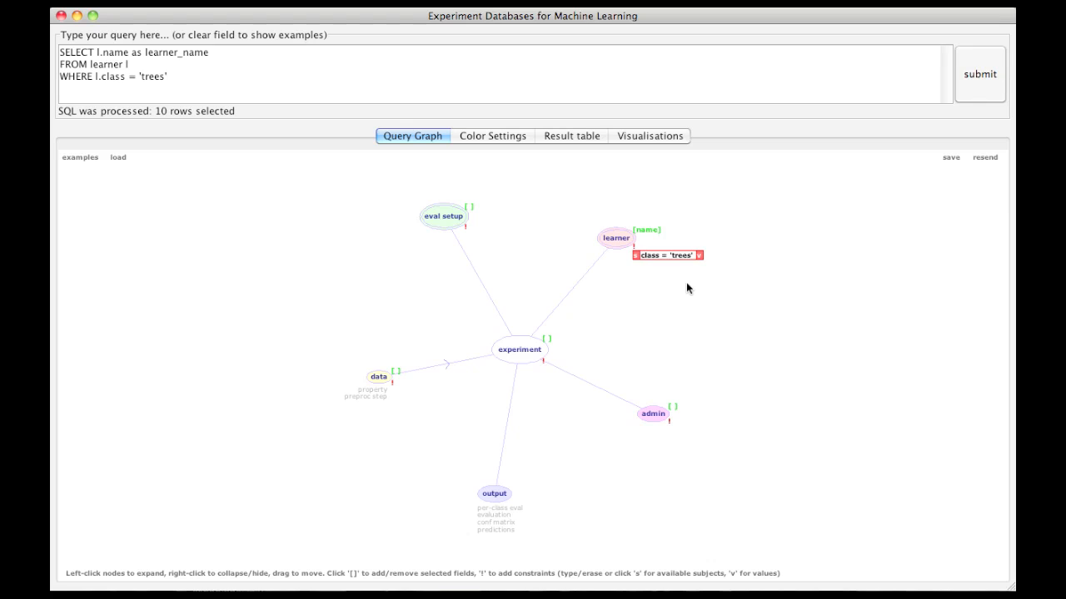
pyautogui.click(714, 308)
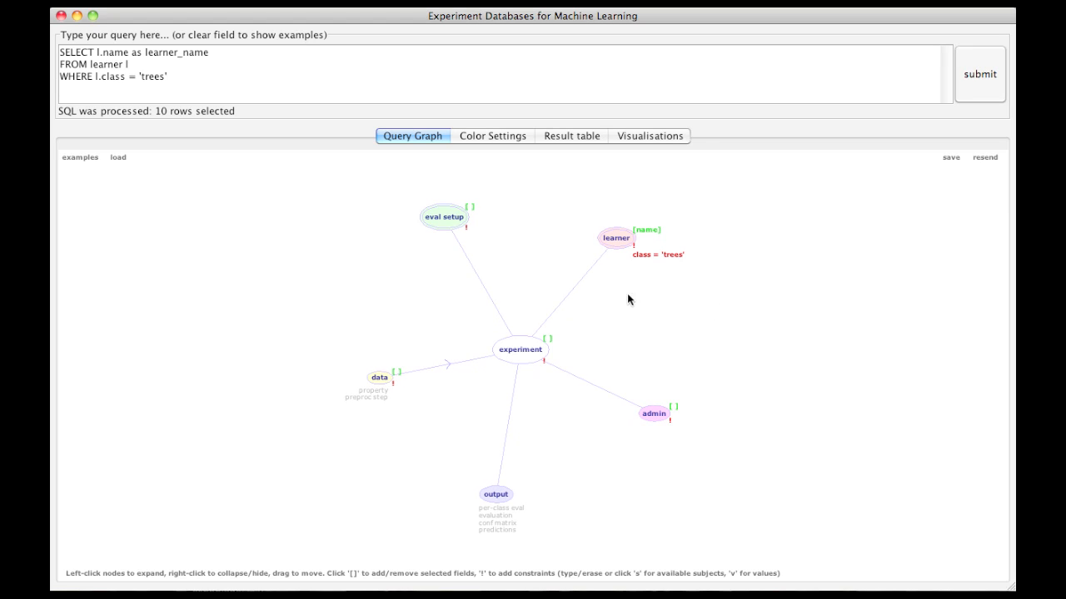
# Step: Reset the query graph from the experiment node and view the fields that can be selected for the data node
pyautogui.click(525, 349)
pyautogui.moveTo(660, 349); pyautogui.dragTo(613, 209)
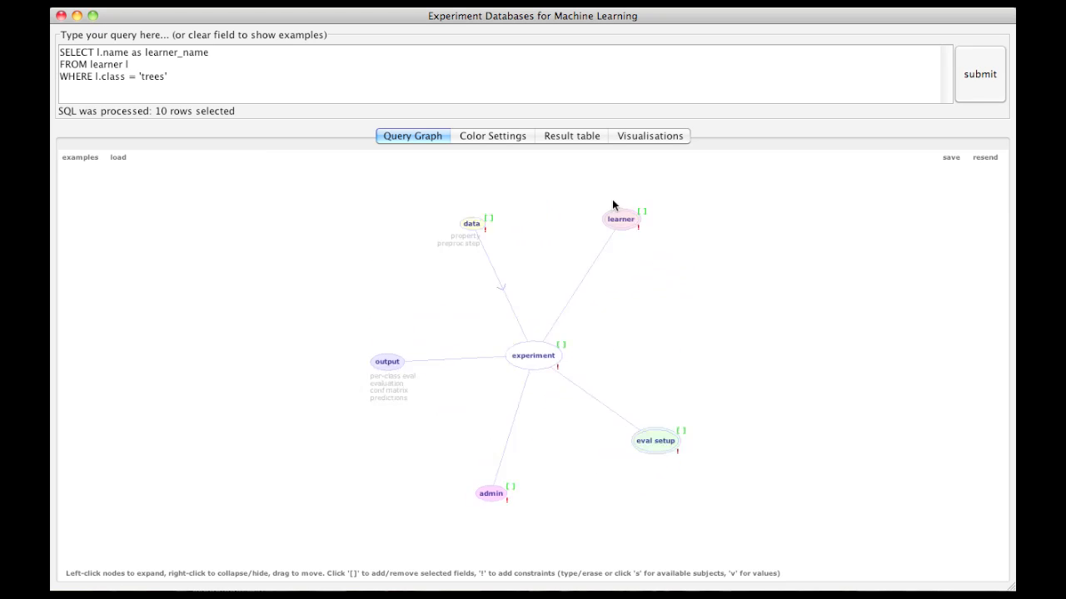
pyautogui.click(484, 213)
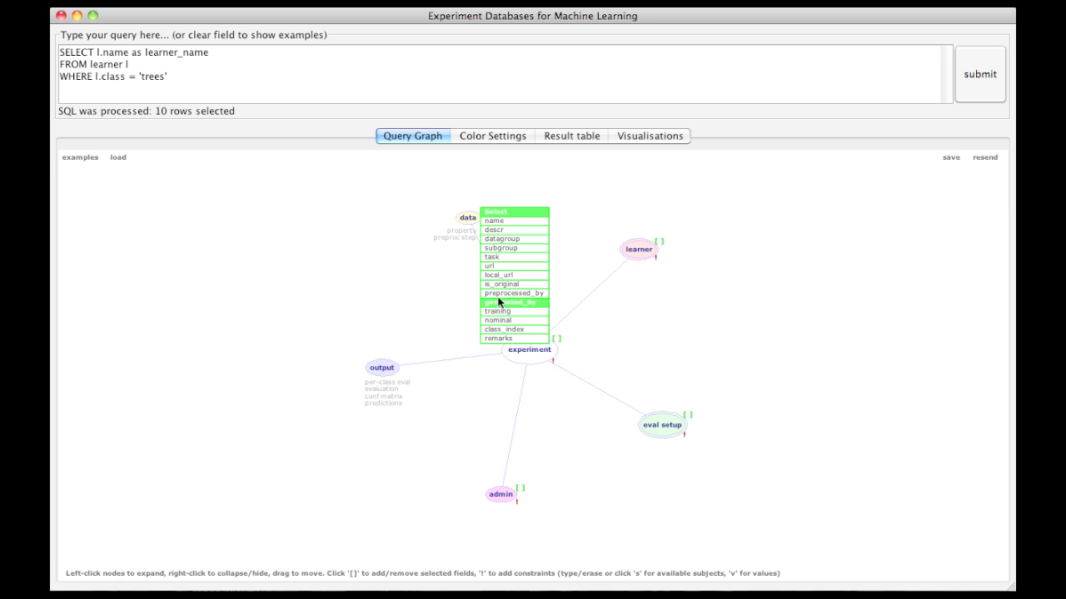
pyautogui.click(575, 208)
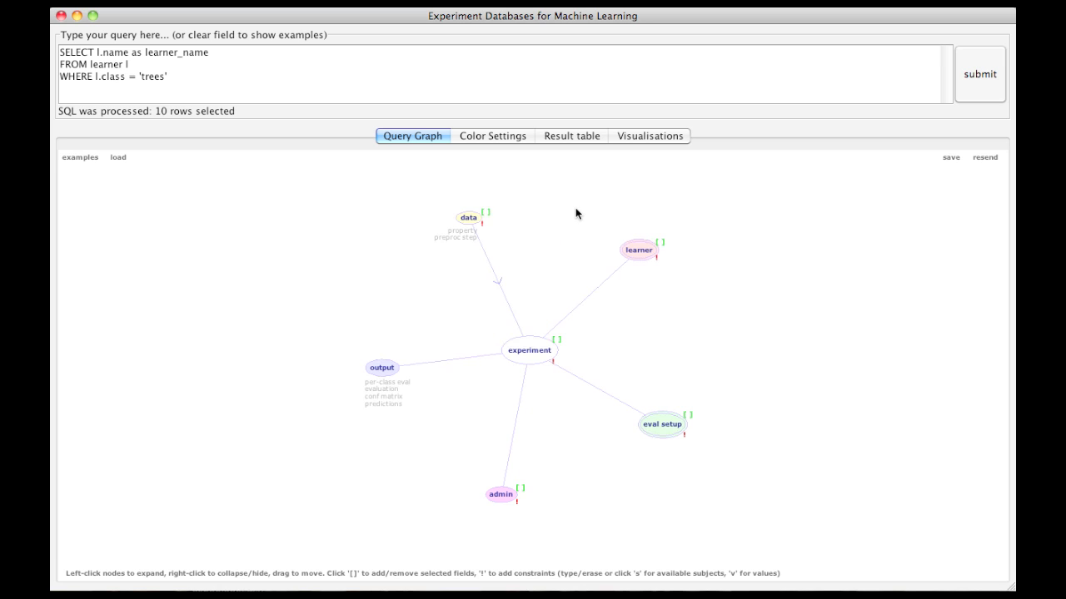
# Step: Expand the data node into property and preproc step, spread the nodes out, and expand the preproc step node
pyautogui.click(468, 218)
pyautogui.moveTo(584, 460); pyautogui.dragTo(373, 296)
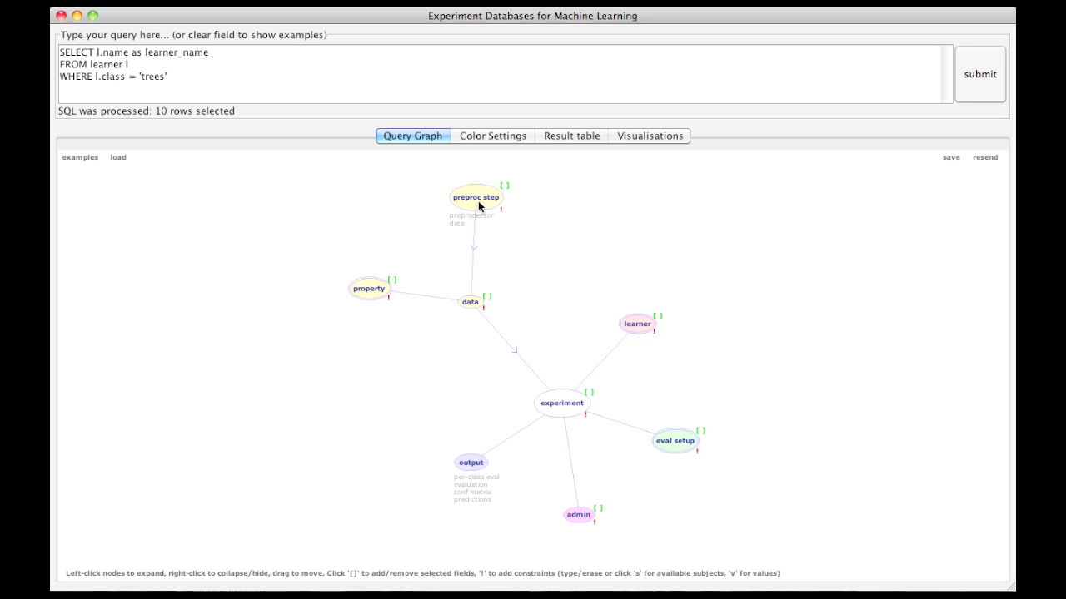
pyautogui.moveTo(456, 197); pyautogui.dragTo(279, 241)
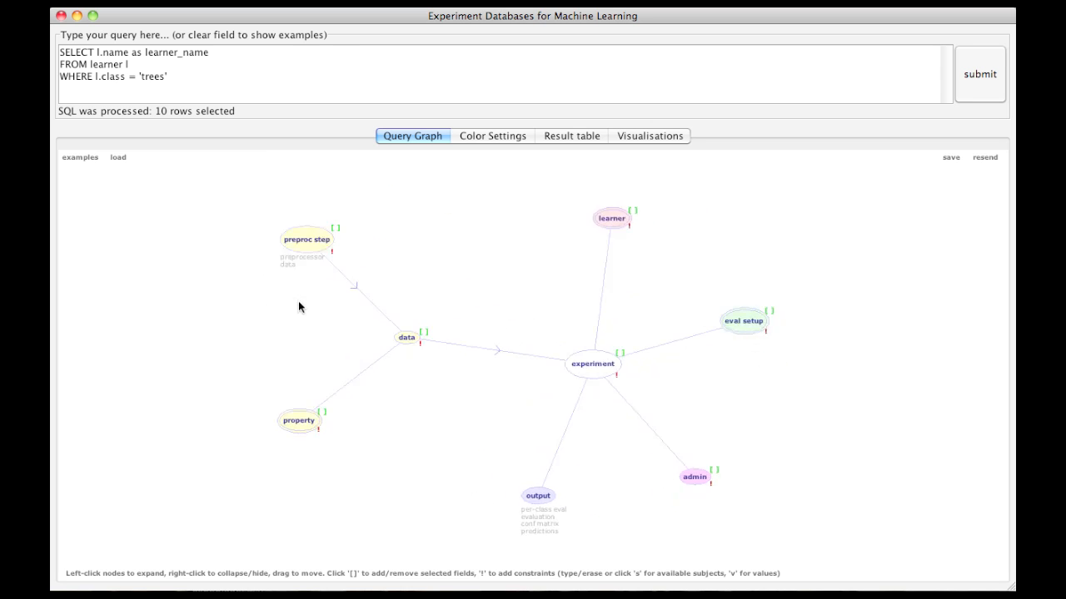
pyautogui.click(312, 241)
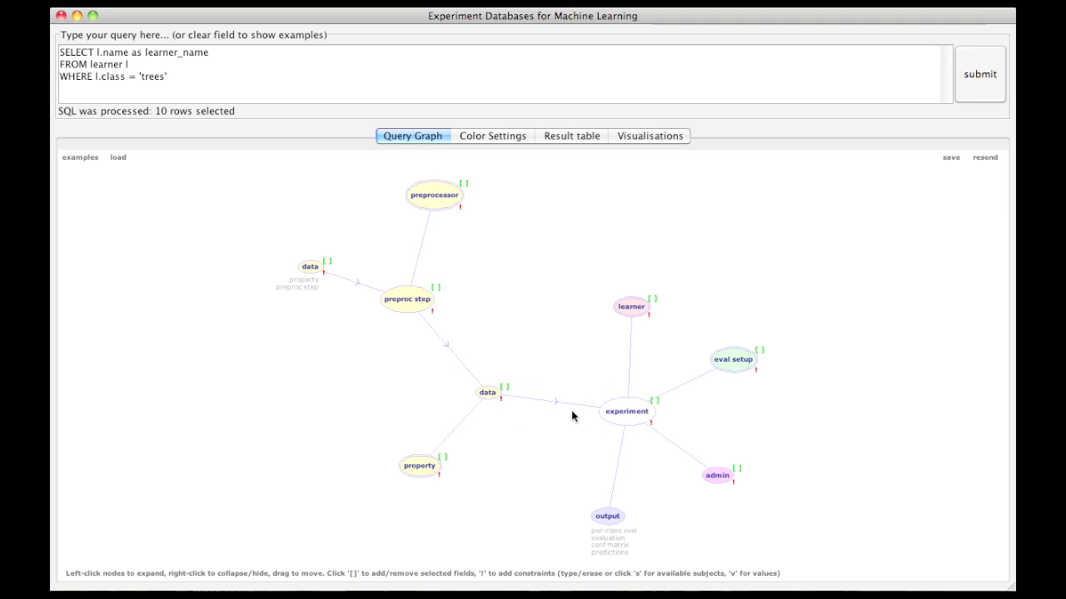
# Step: Collapse the preproc step node and hide it, keeping only the property node attached to data
pyautogui.rightClick(403, 304)
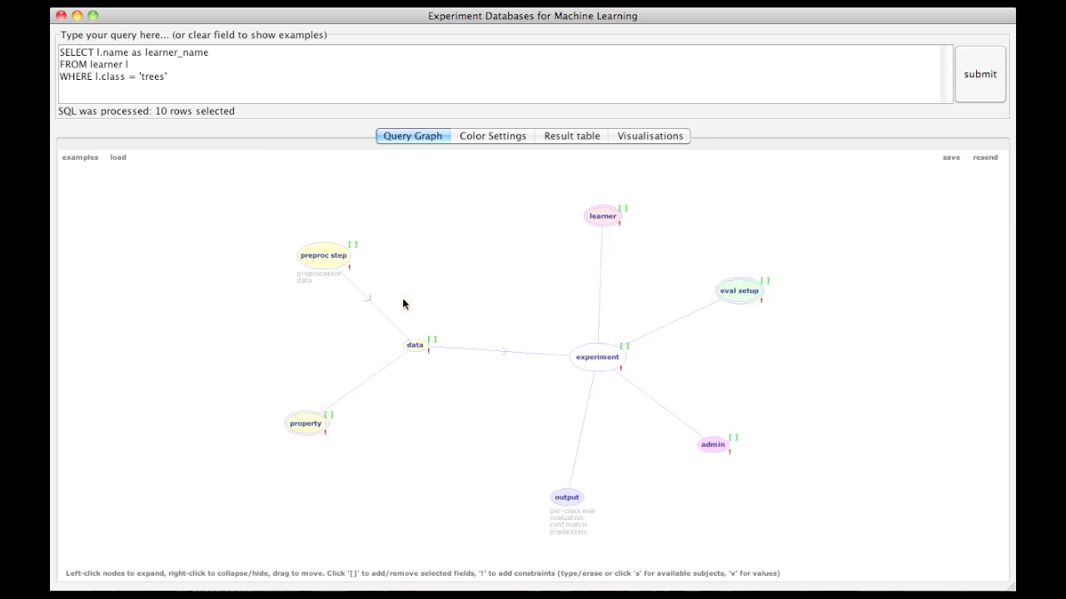
pyautogui.rightClick(344, 275)
pyautogui.moveTo(436, 355); pyautogui.dragTo(420, 290)
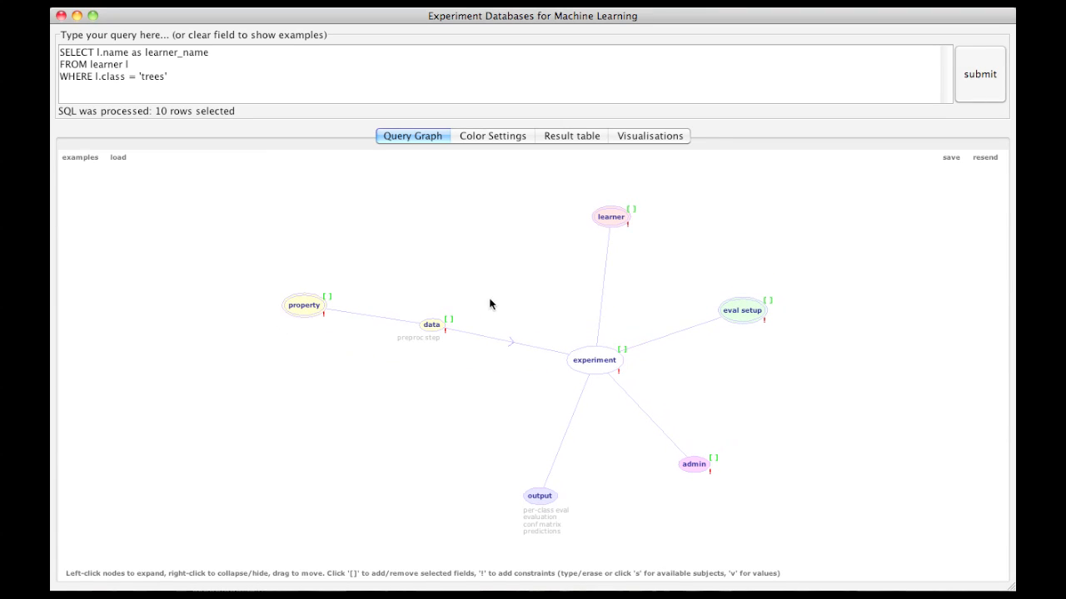
# Step: Select the data node's name field and constrain the property node's name to 'nr_attributes'
pyautogui.click(448, 321)
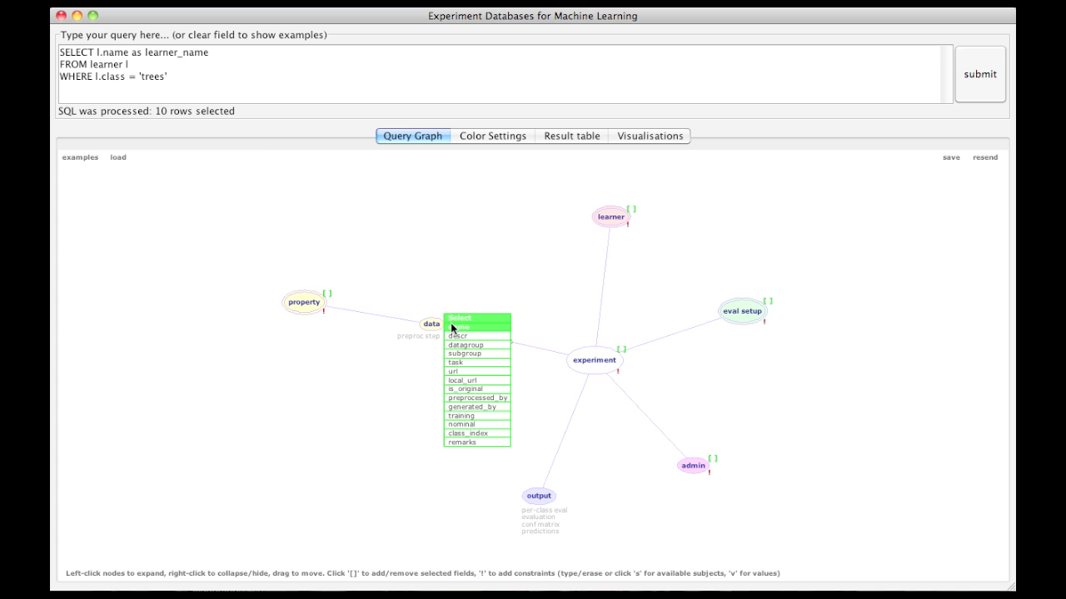
pyautogui.click(452, 327)
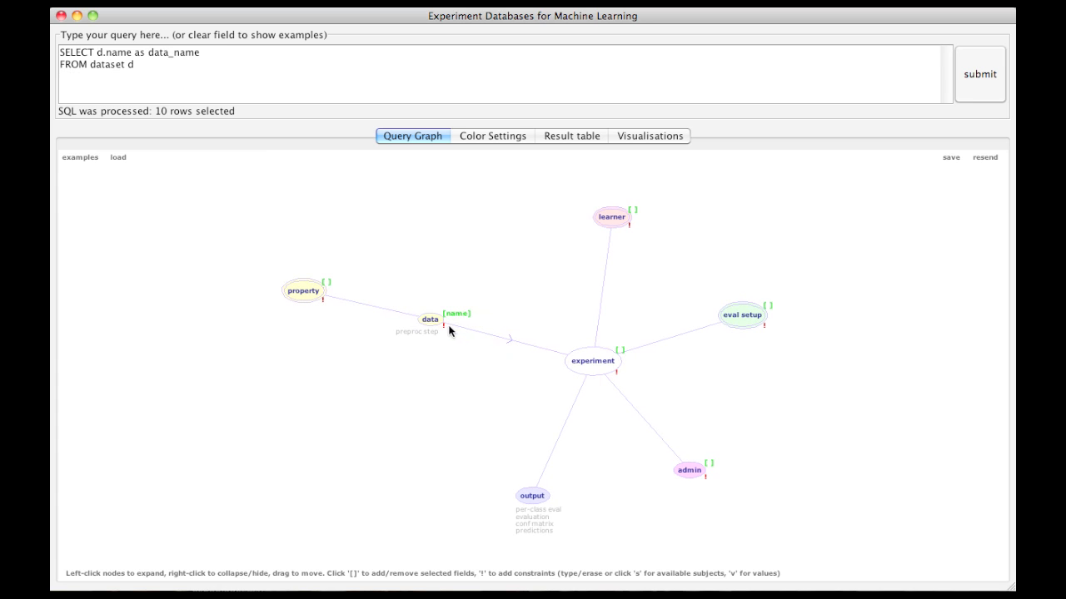
pyautogui.click(323, 298)
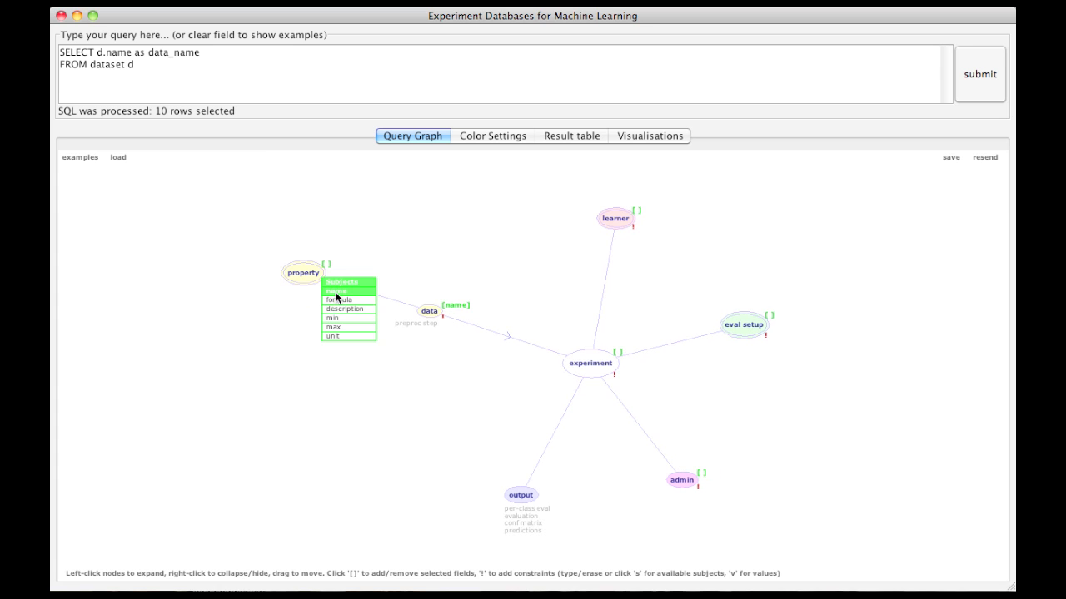
pyautogui.click(346, 296)
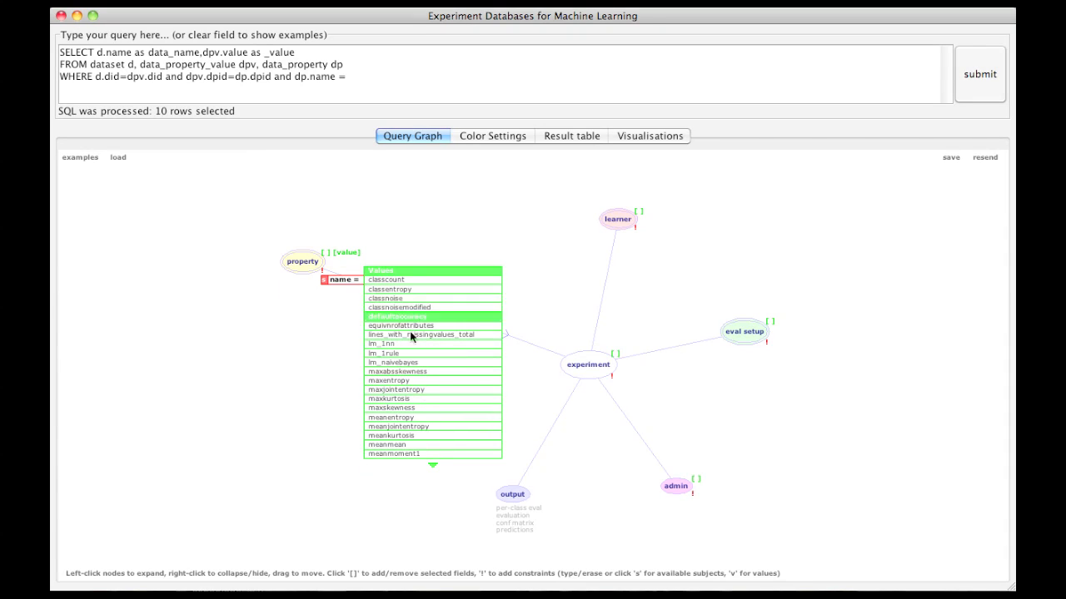
pyautogui.scroll(-6, 404, 416)
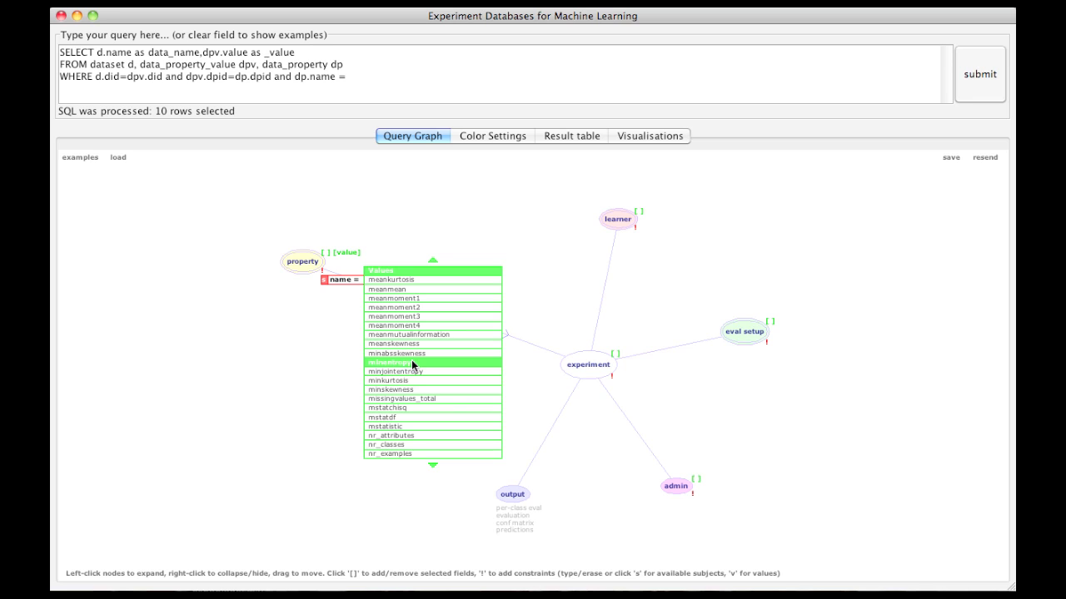
pyautogui.scroll(-3, 411, 411)
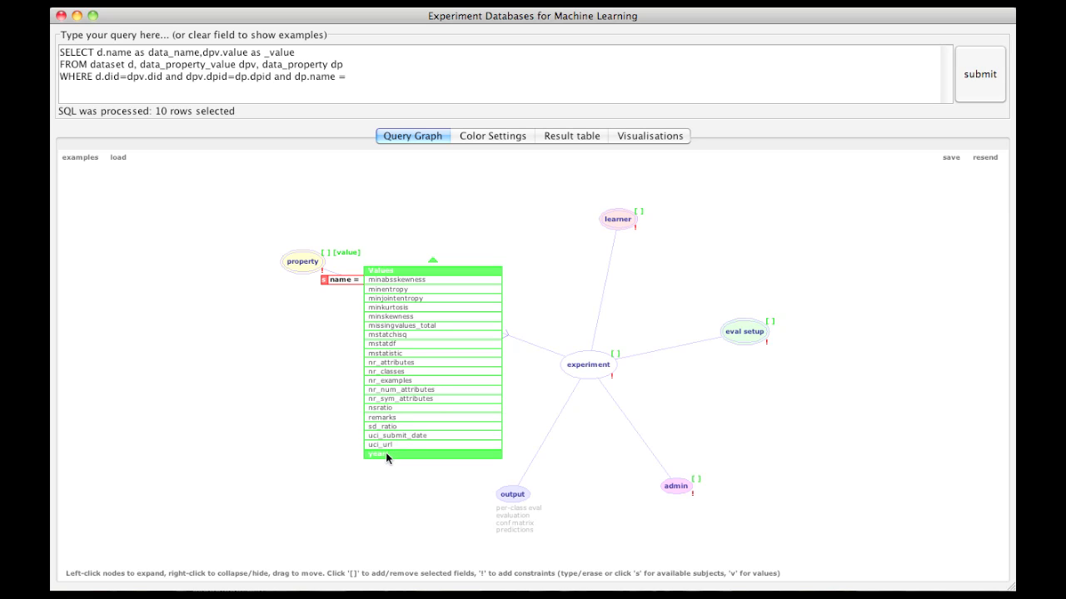
pyautogui.click(411, 367)
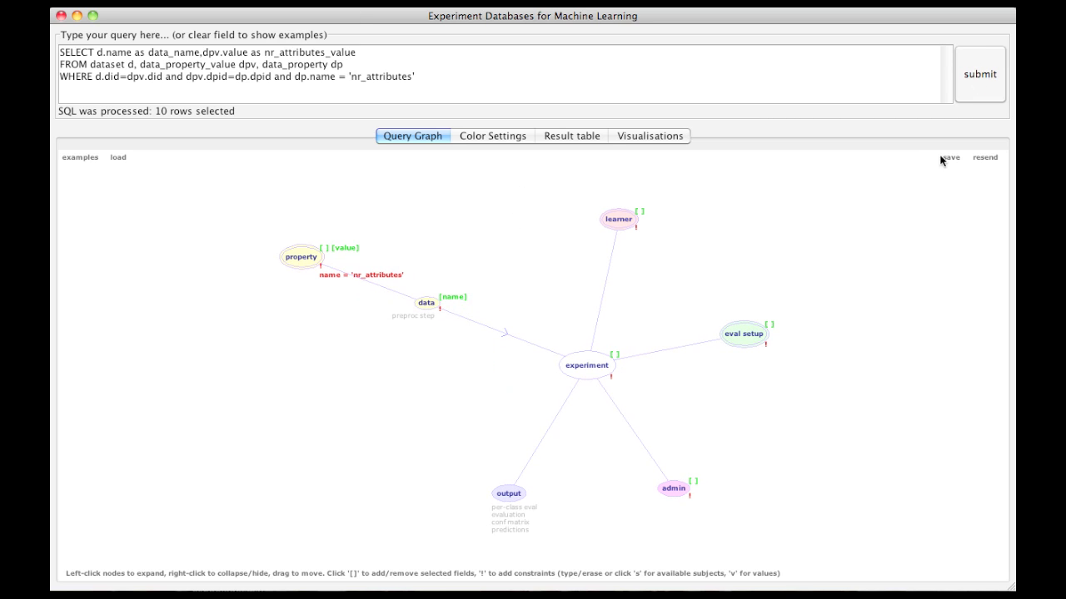
# Step: Run the query and review the results in the table with a widened data_name column and as a 2D scatter plot
pyautogui.click(985, 94)
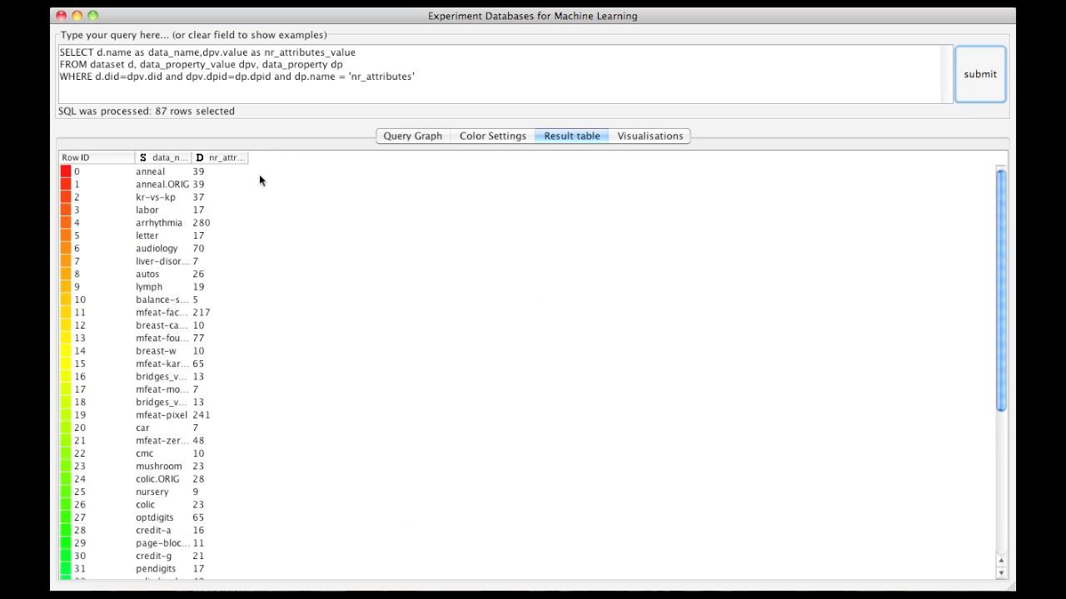
pyautogui.moveTo(189, 157); pyautogui.dragTo(341, 157)
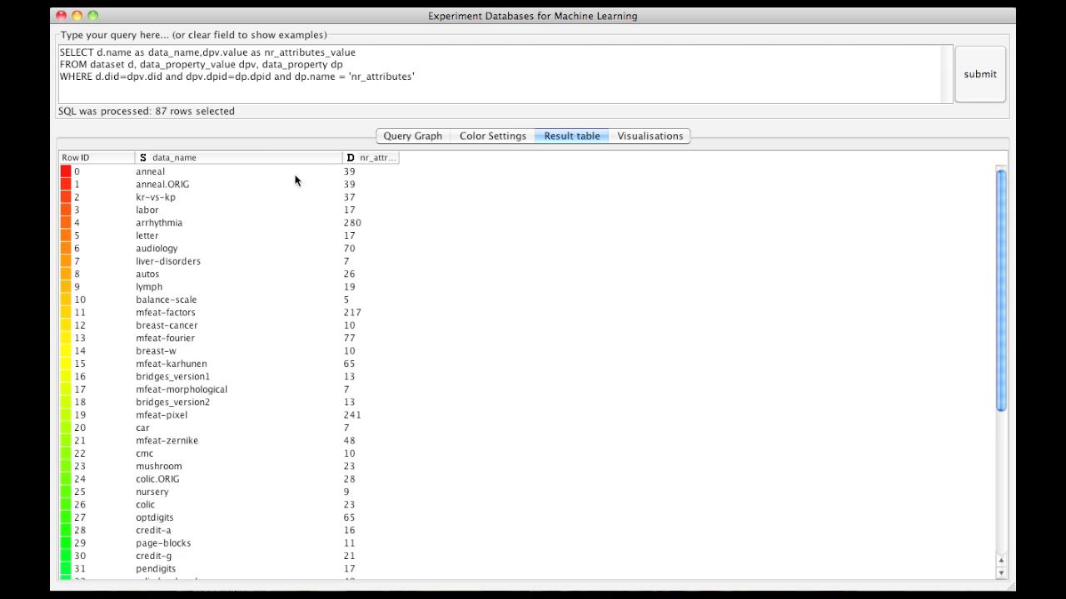
pyautogui.scroll(-10, 269, 367)
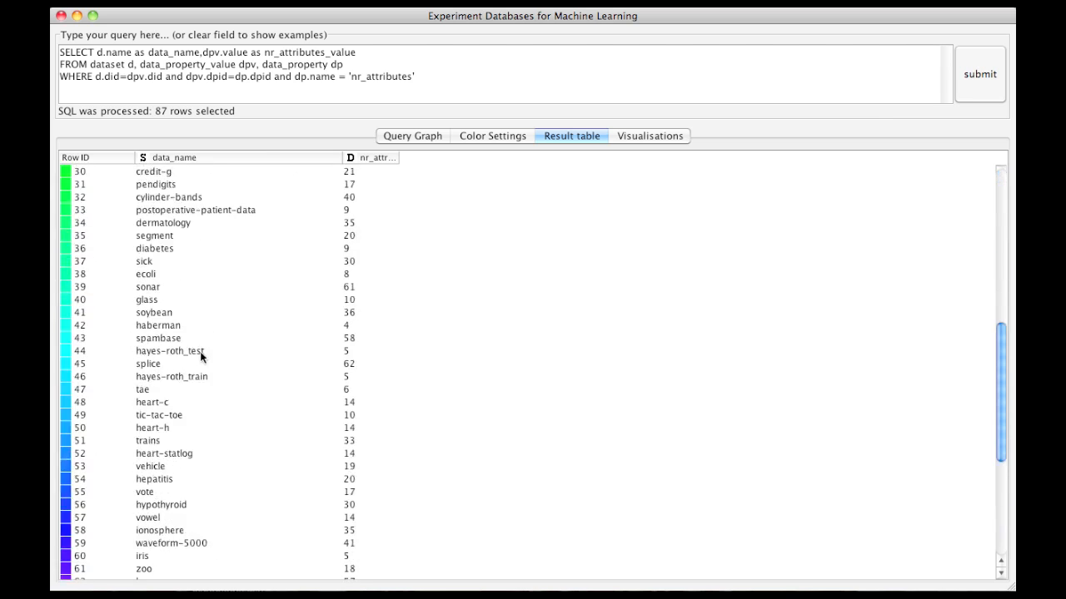
pyautogui.scroll(10, 269, 352)
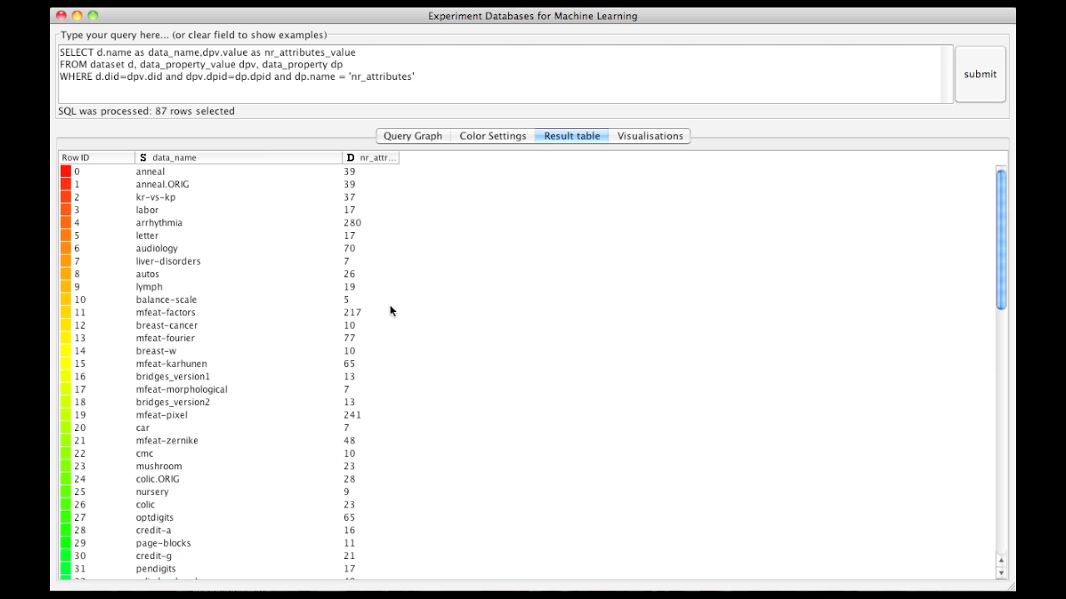
pyautogui.click(644, 135)
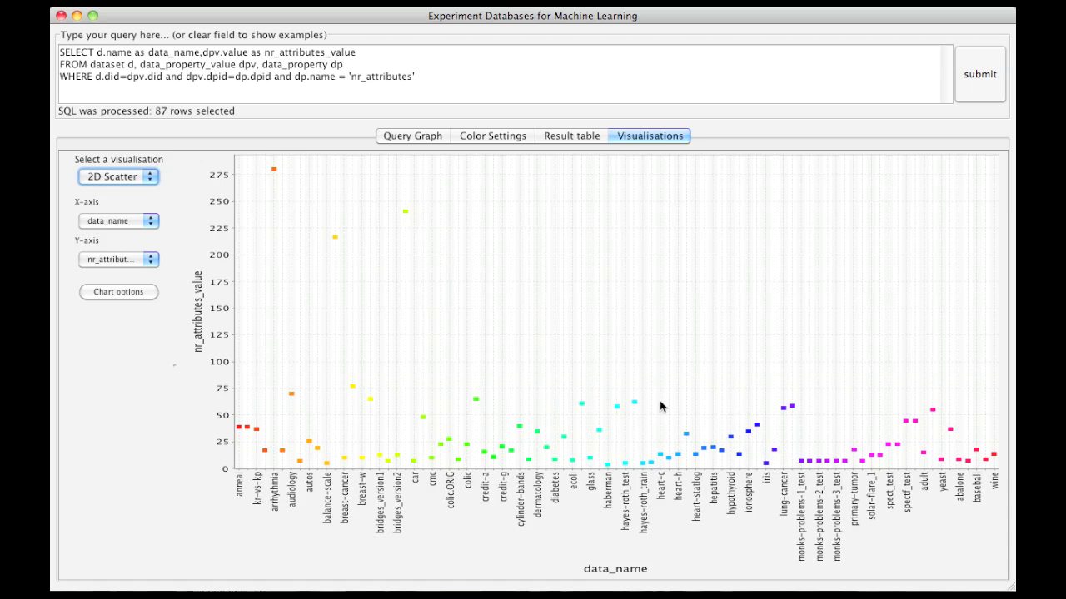
# Step: Return to the query graph, reset it from the experiment node, and reposition the learner node
pyautogui.click(391, 135)
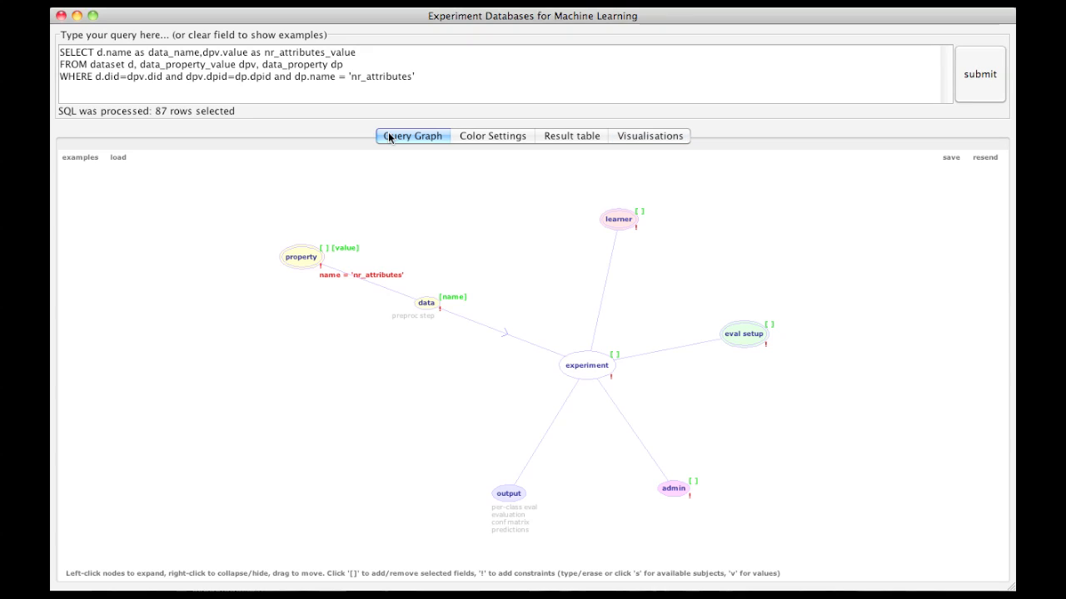
pyautogui.rightClick(588, 367)
pyautogui.click(515, 353)
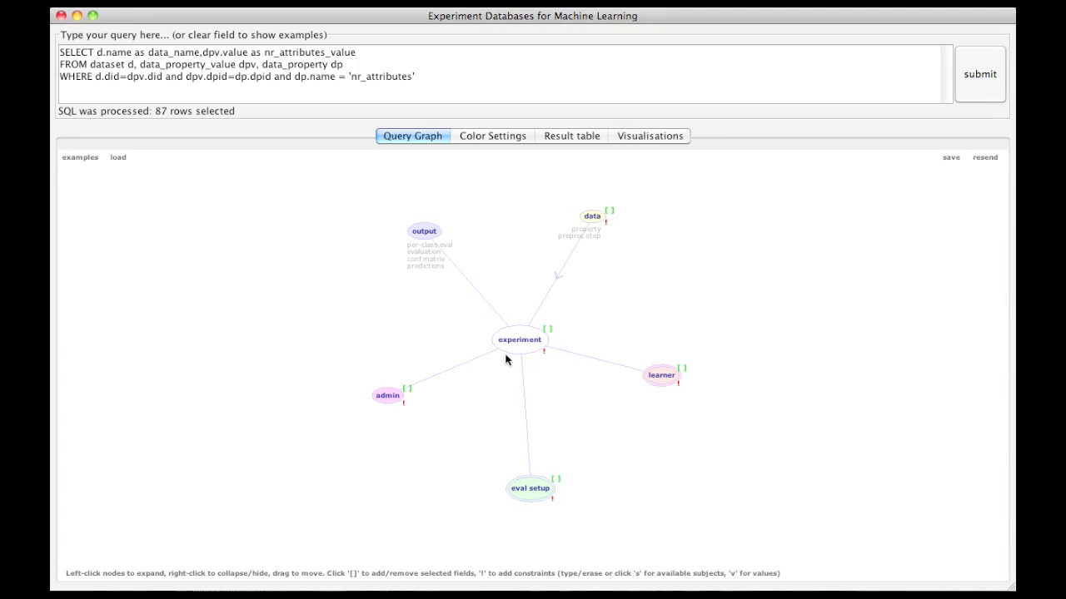
pyautogui.moveTo(657, 375); pyautogui.dragTo(654, 240)
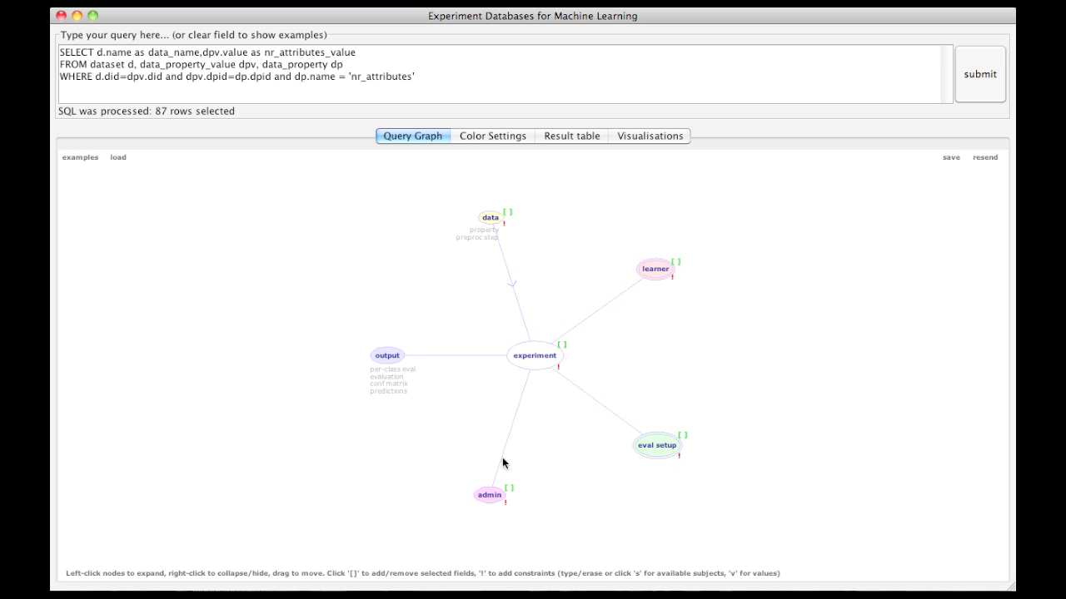
# Step: Hide the admin and eval setup nodes and reposition the learner node above the experiment node
pyautogui.rightClick(493, 495)
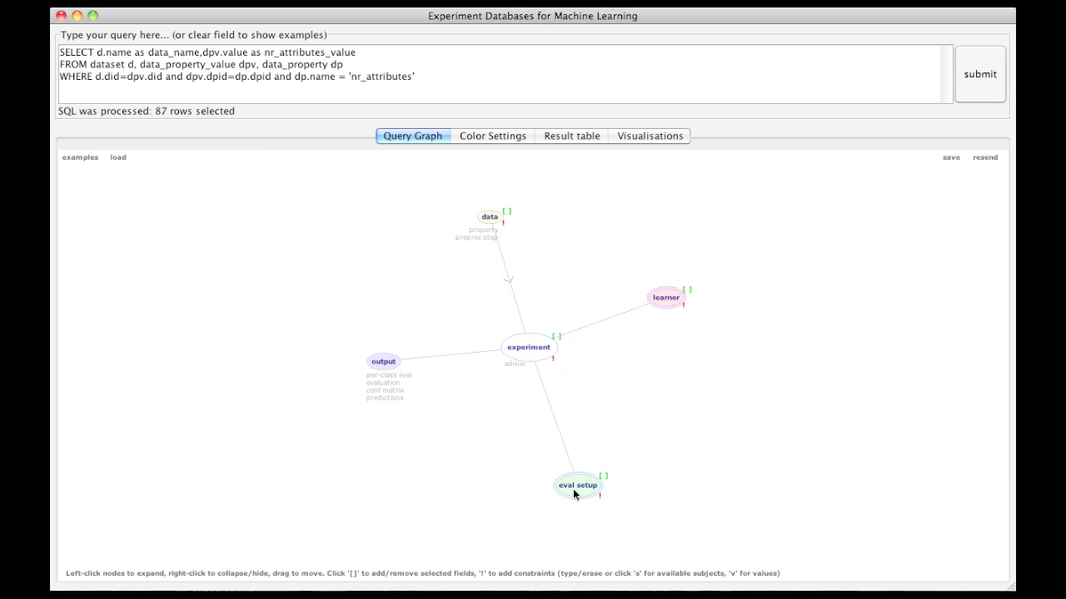
pyautogui.rightClick(573, 489)
pyautogui.moveTo(699, 407); pyautogui.dragTo(631, 225)
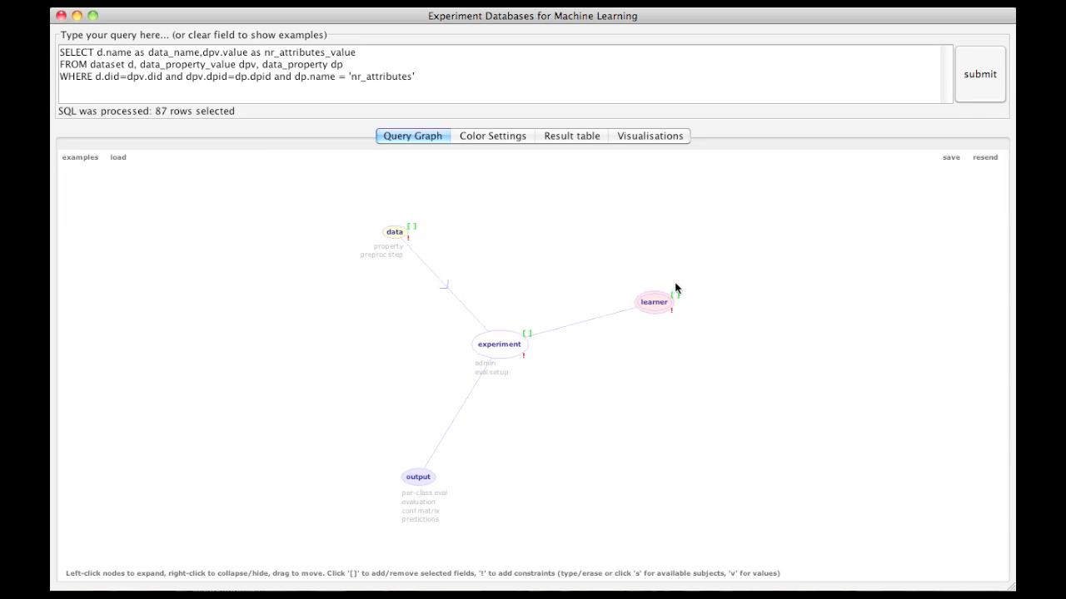
# Step: Select the learner's name field and constrain the data node's name to 'letter'
pyautogui.click(675, 306)
pyautogui.click(675, 308)
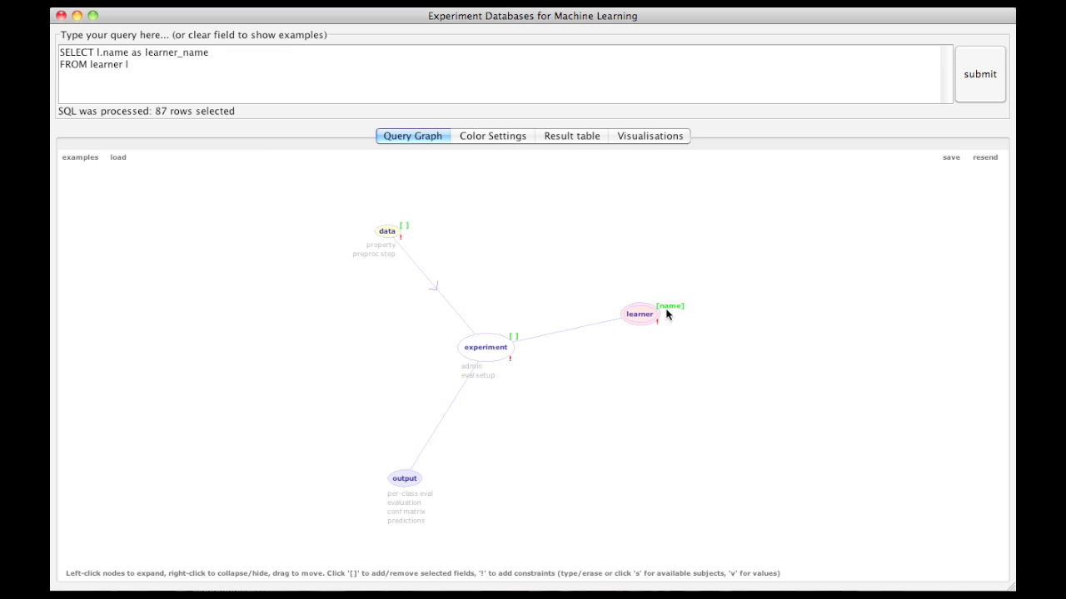
pyautogui.click(401, 239)
pyautogui.click(401, 248)
pyautogui.click(415, 248)
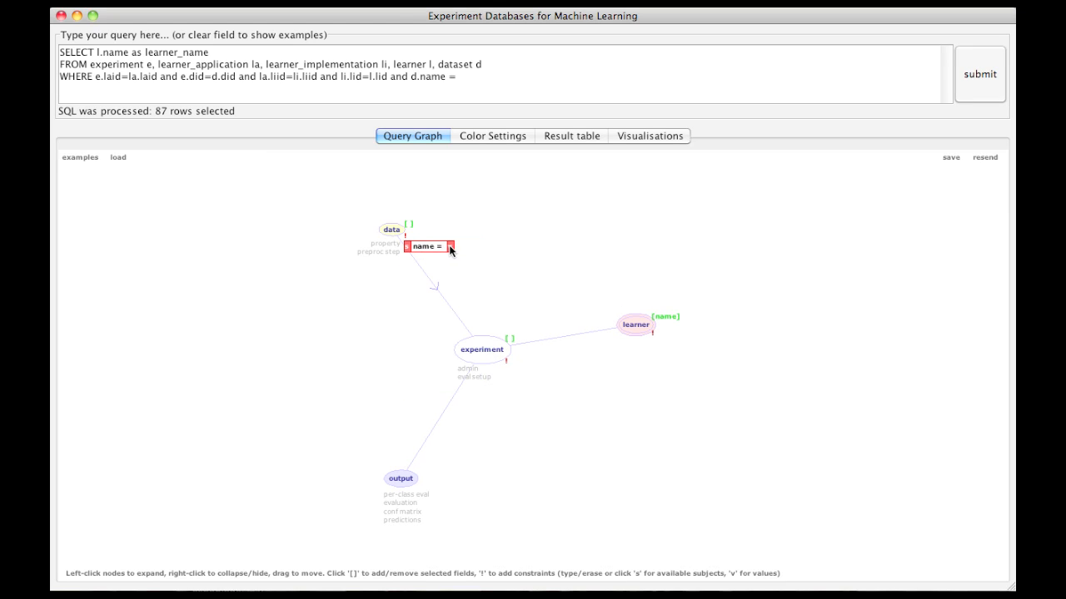
pyautogui.click(449, 248)
pyautogui.scroll(-15, 523, 438)
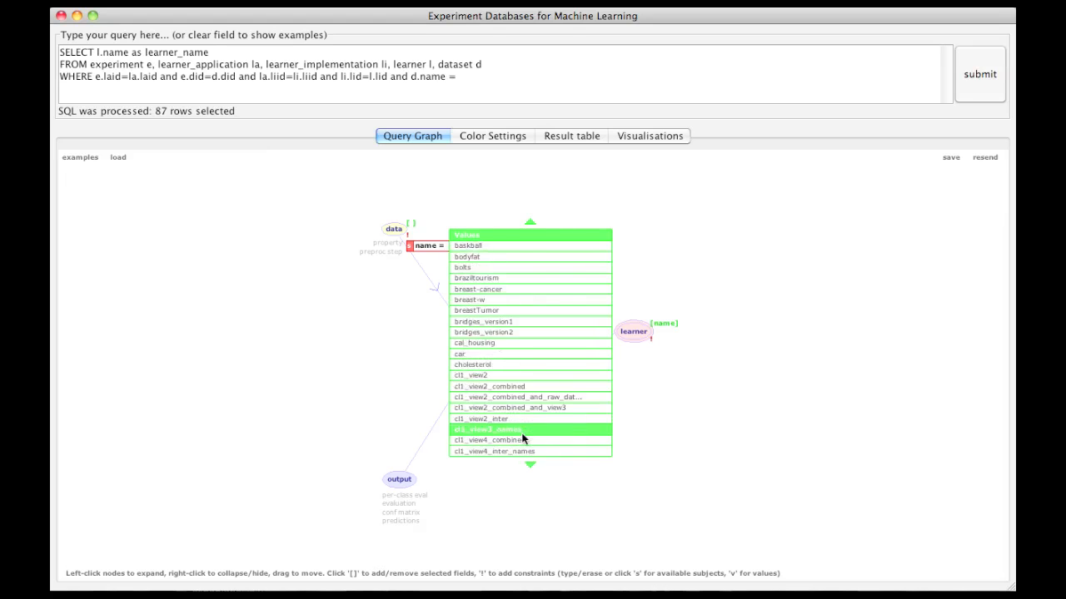
pyautogui.scroll(-20, 523, 433)
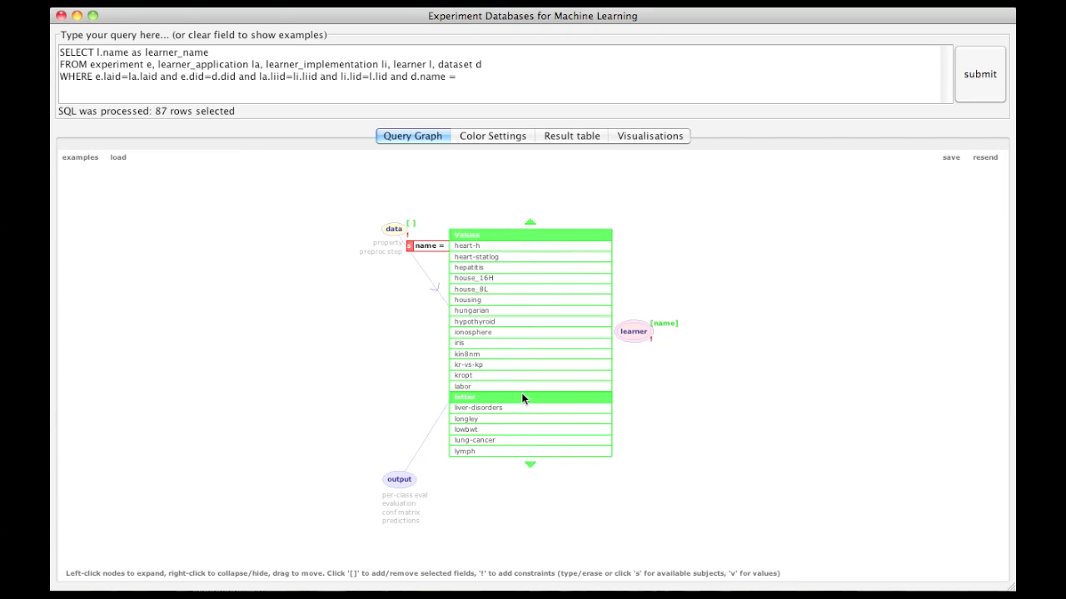
pyautogui.click(522, 402)
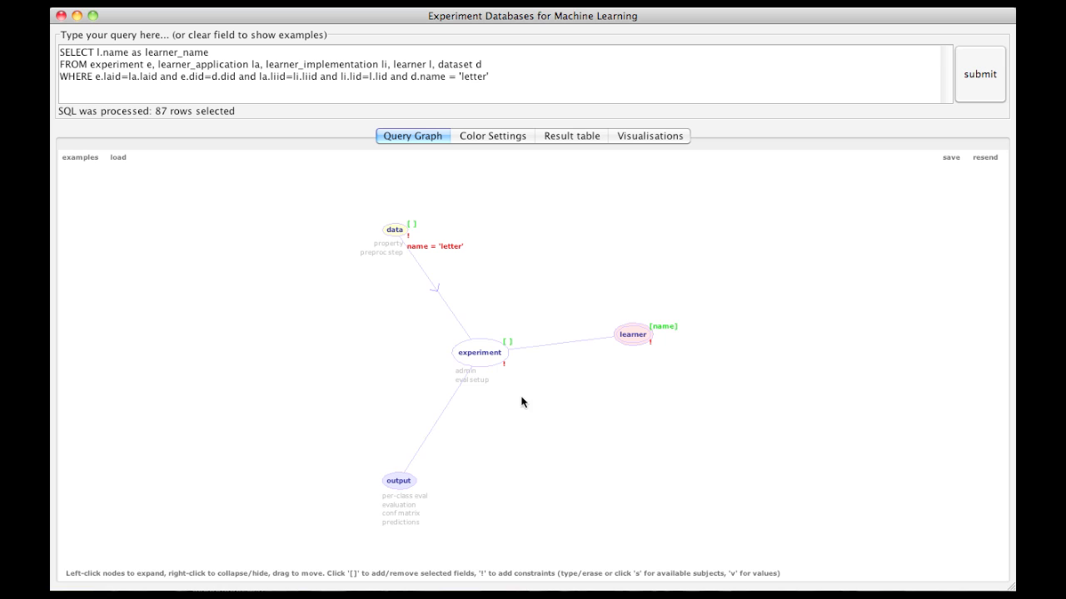
# Step: Add a second constraint to the data node requiring is_original = 'true'
pyautogui.click(410, 245)
pyautogui.press('s')
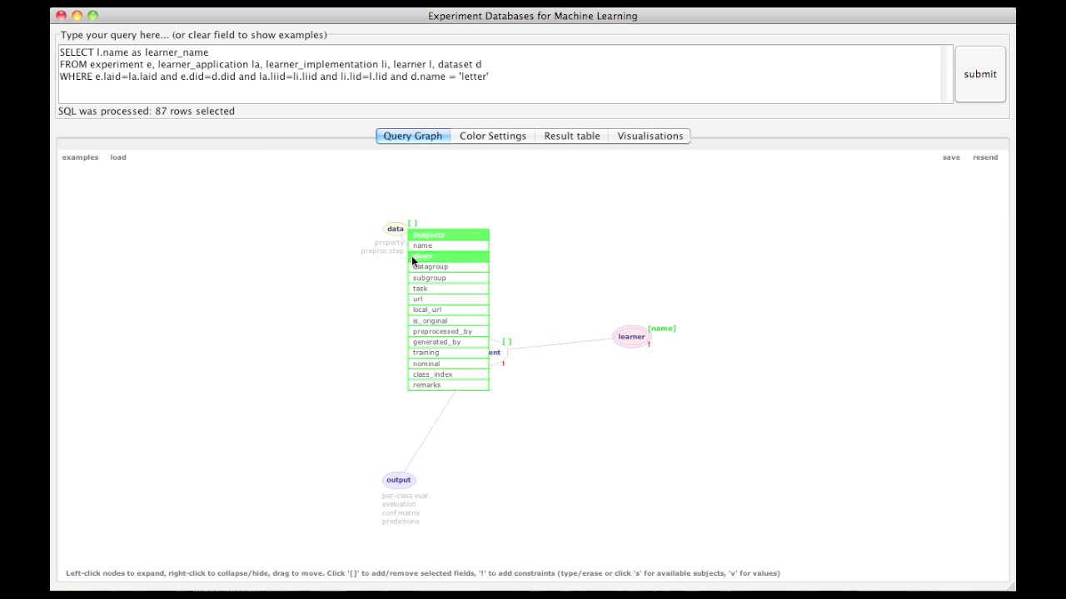
pyautogui.click(424, 320)
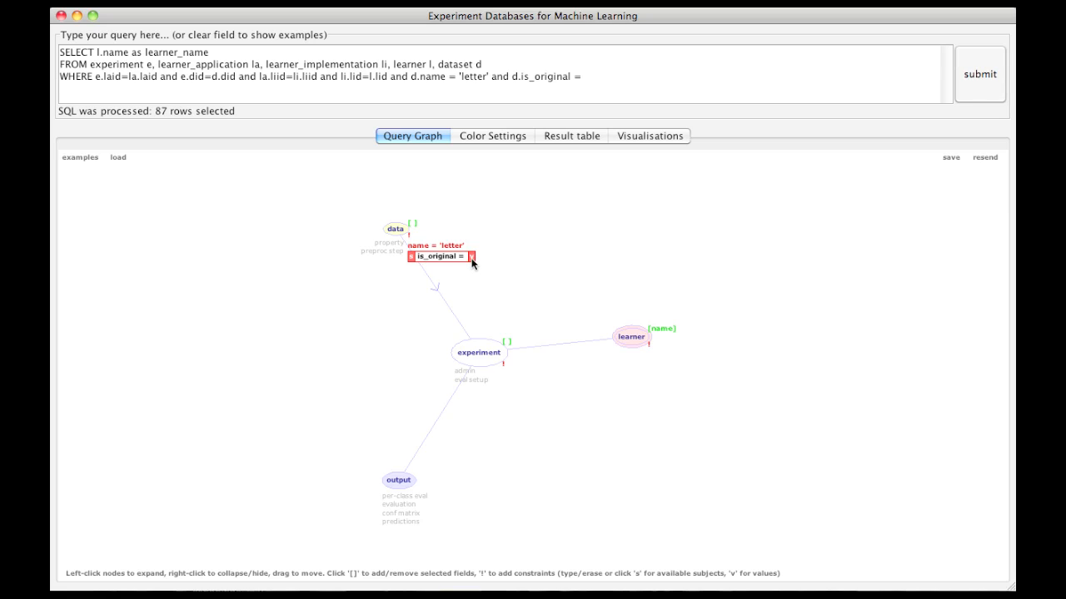
pyautogui.click(471, 258)
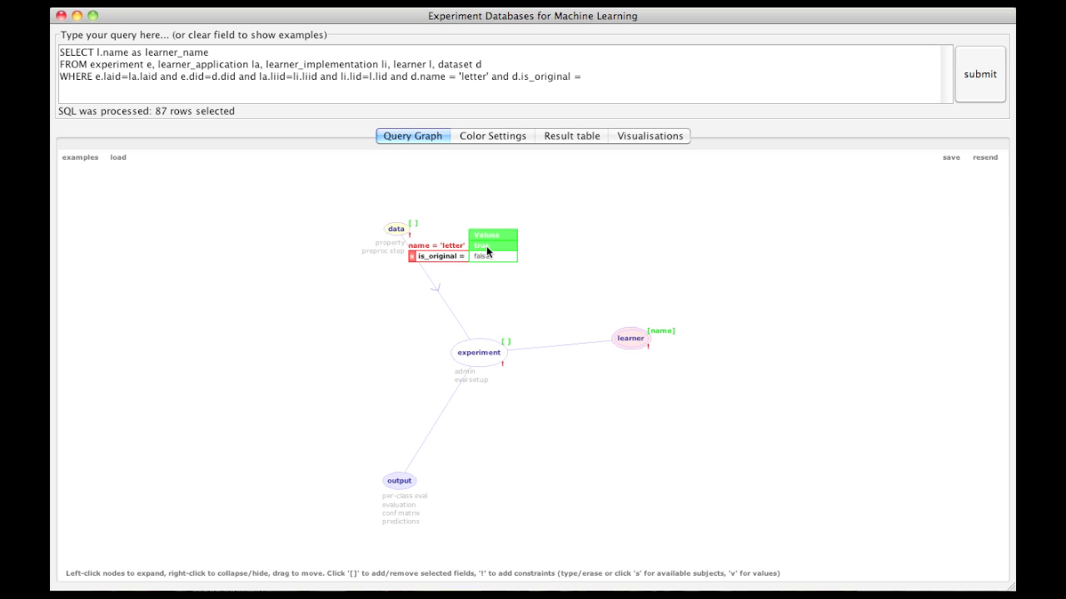
pyautogui.click(487, 247)
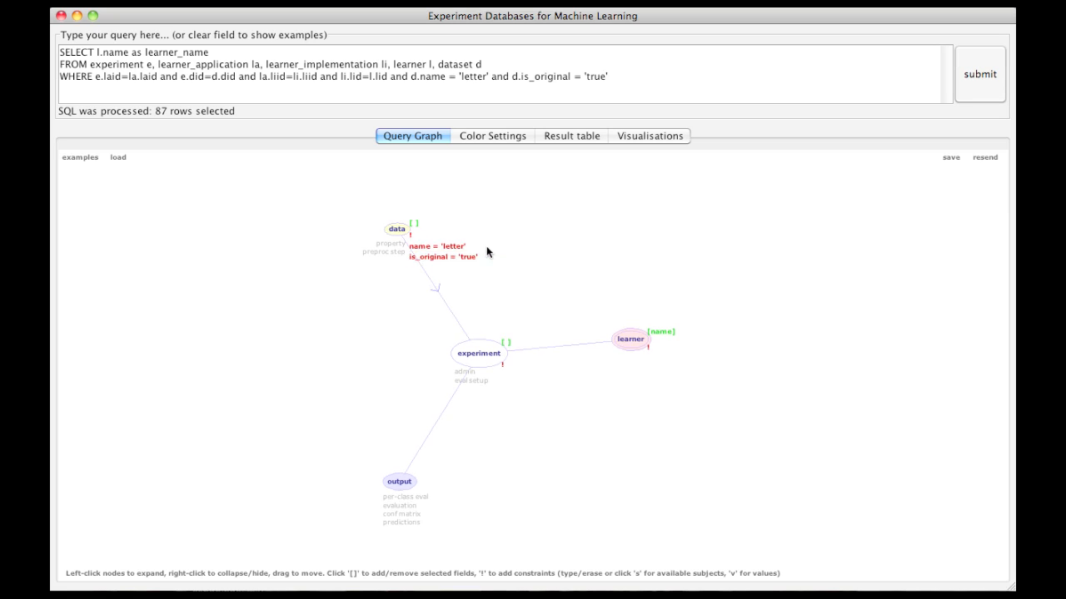
# Step: Expand the output node and hide its per-class eval, conf matrix and predictions nodes, keeping only evaluation
pyautogui.click(397, 483)
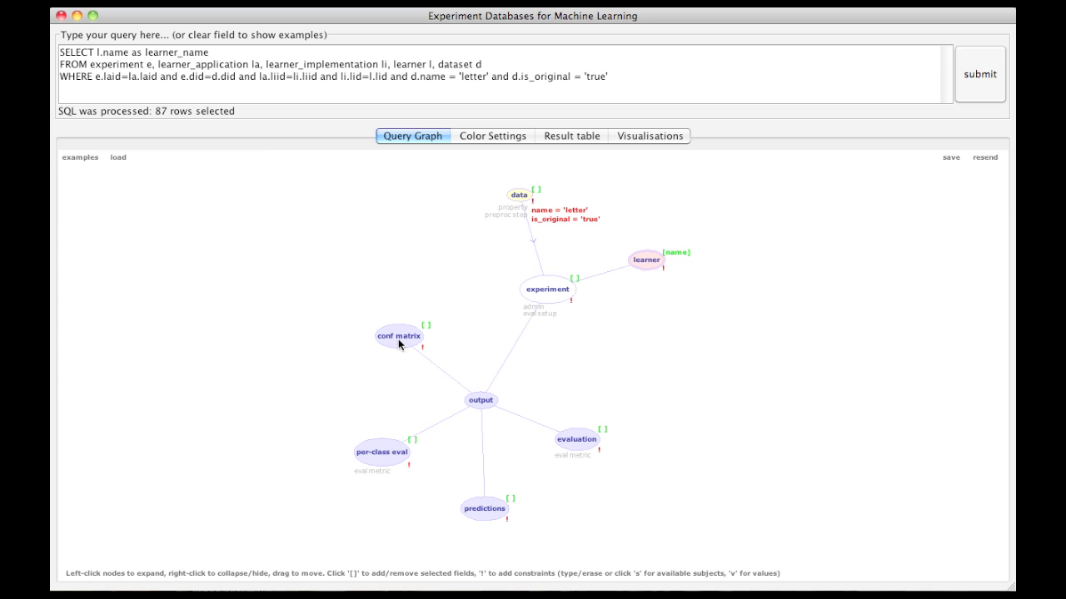
pyautogui.rightClick(388, 458)
pyautogui.rightClick(392, 385)
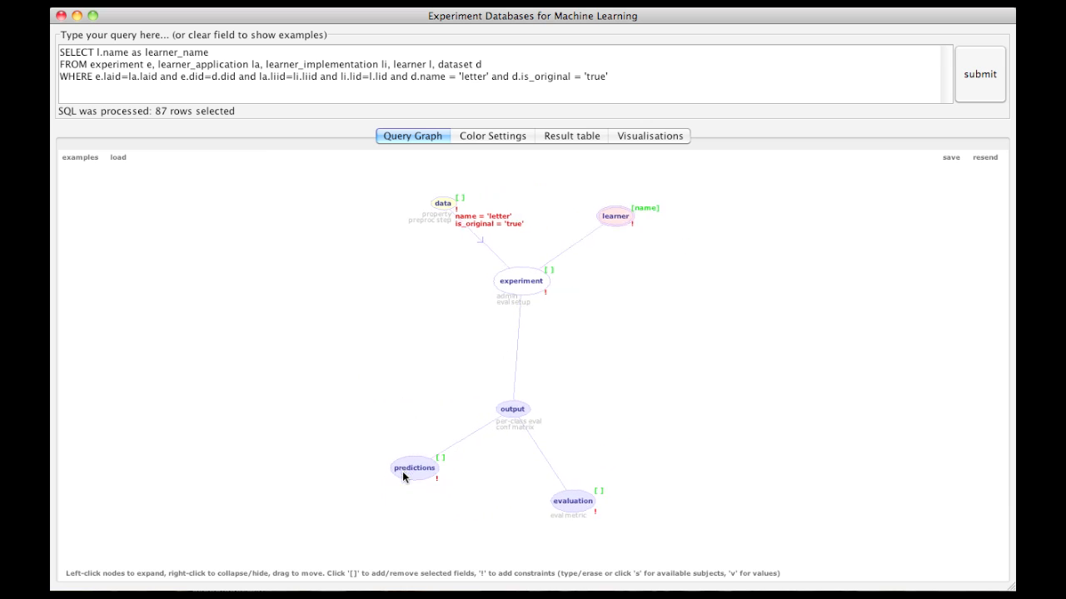
pyautogui.rightClick(410, 467)
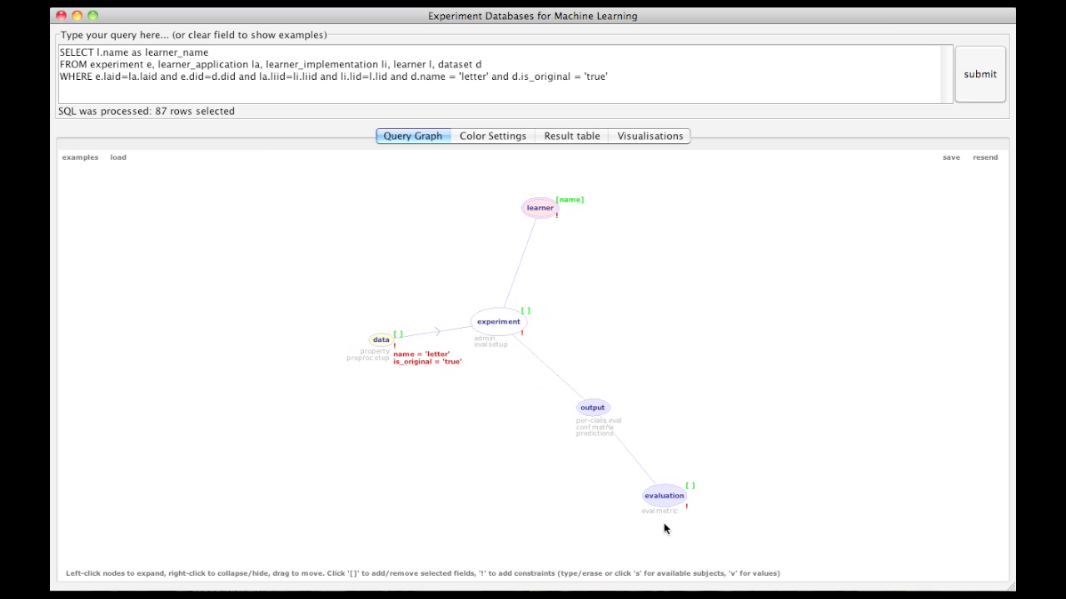
# Step: Expand the evaluation node and constrain its eval metric's name to 'predictive_accuracy'
pyautogui.click(666, 504)
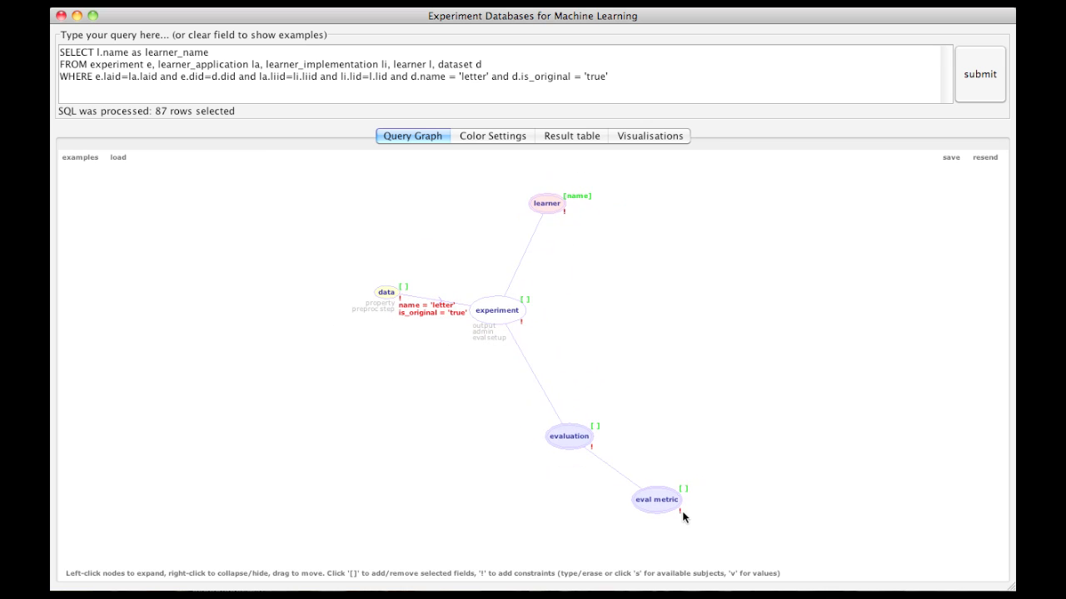
pyautogui.click(679, 511)
pyautogui.click(681, 519)
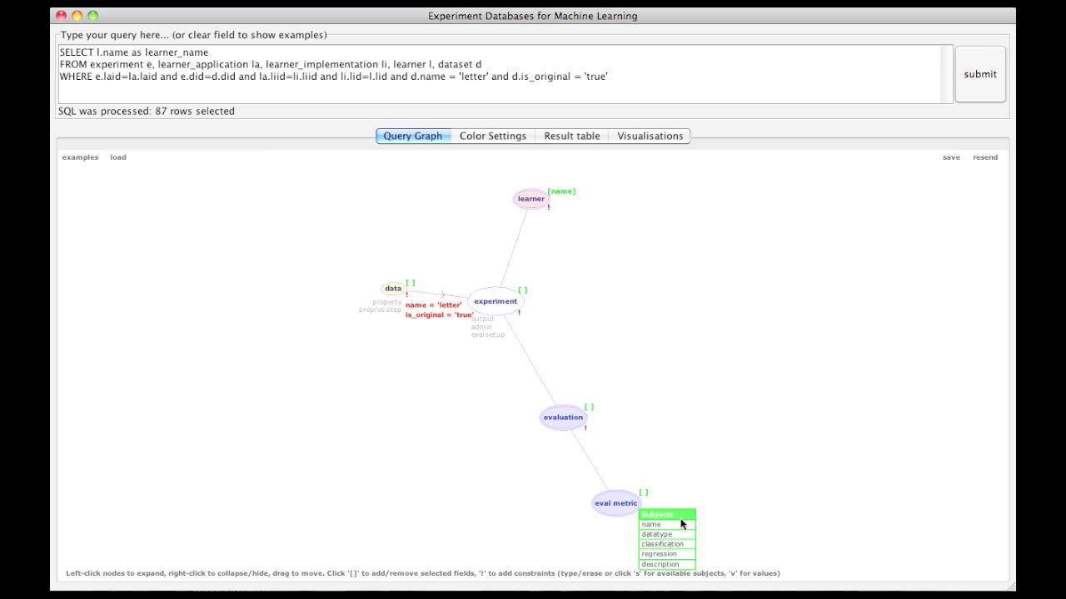
pyautogui.click(674, 527)
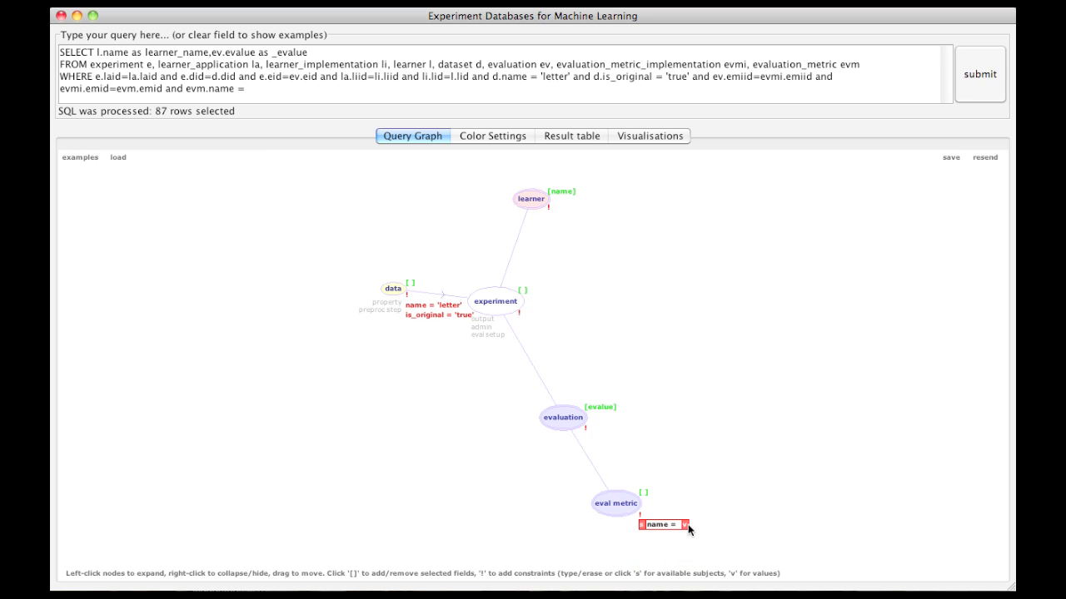
pyautogui.click(686, 525)
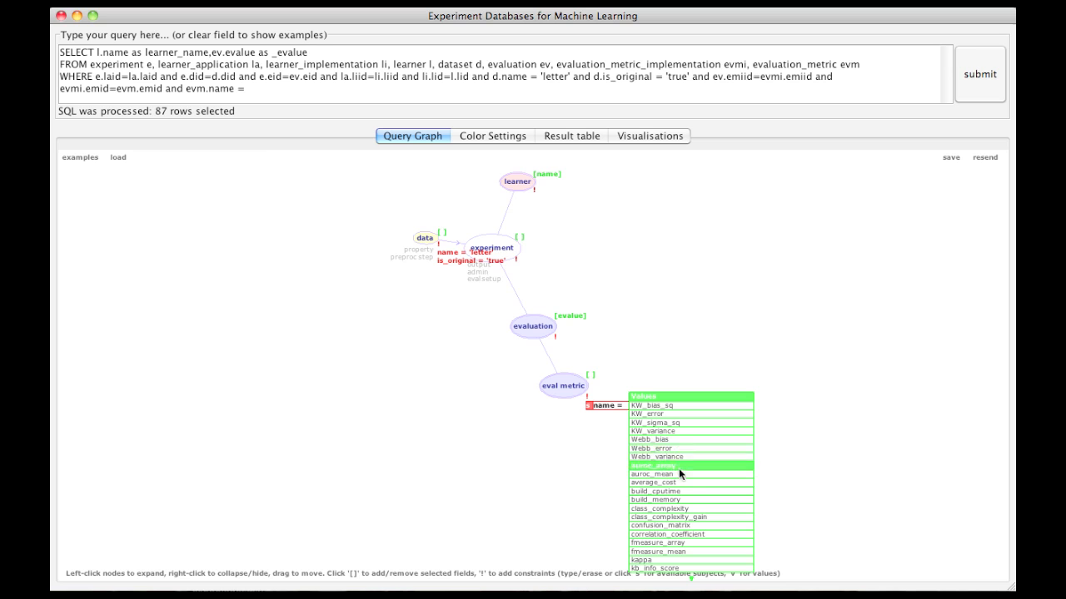
pyautogui.scroll(-8, 671, 546)
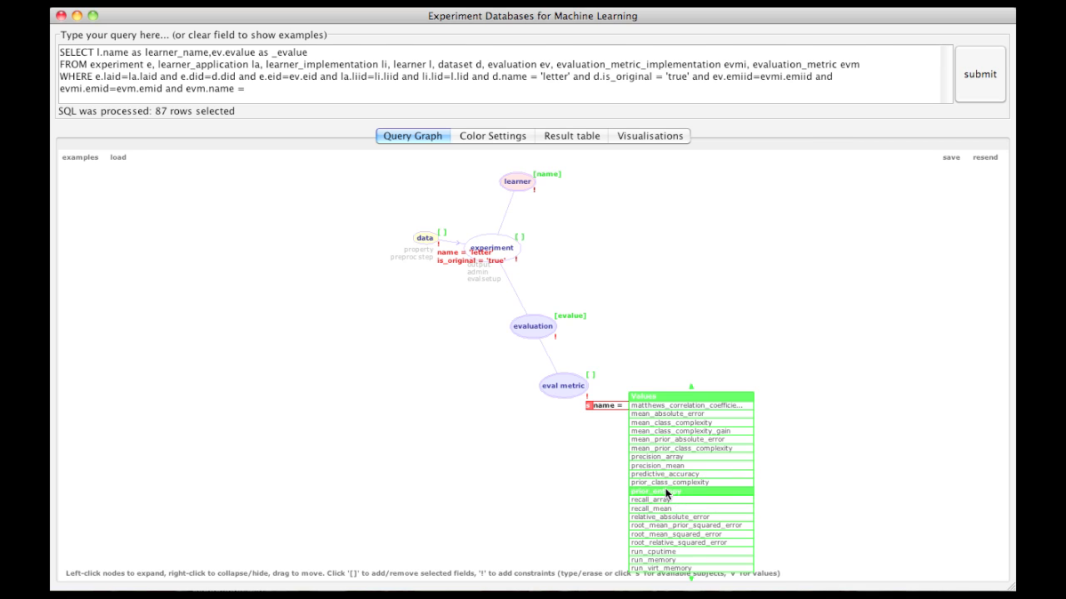
pyautogui.click(667, 476)
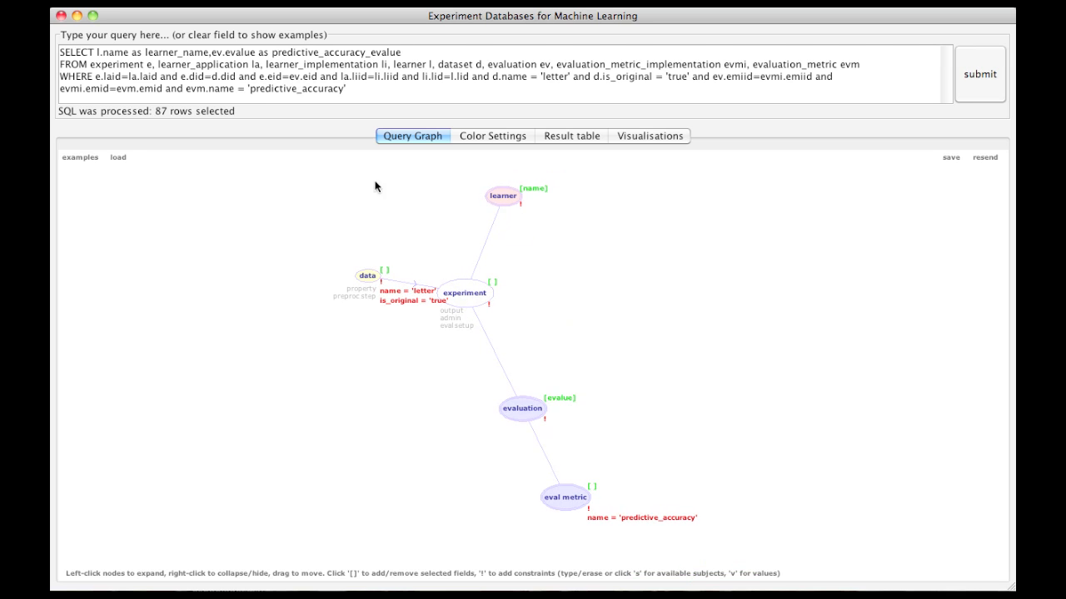
# Step: Run the letter dataset query and view the learners' predictive accuracy as a scatter plot
pyautogui.click(966, 73)
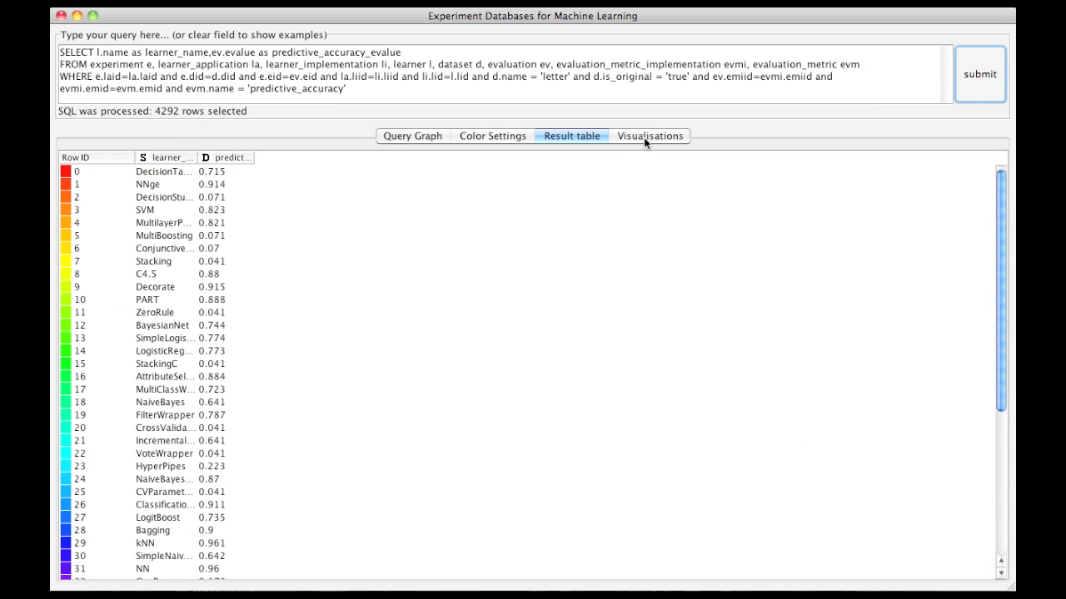
pyautogui.click(644, 138)
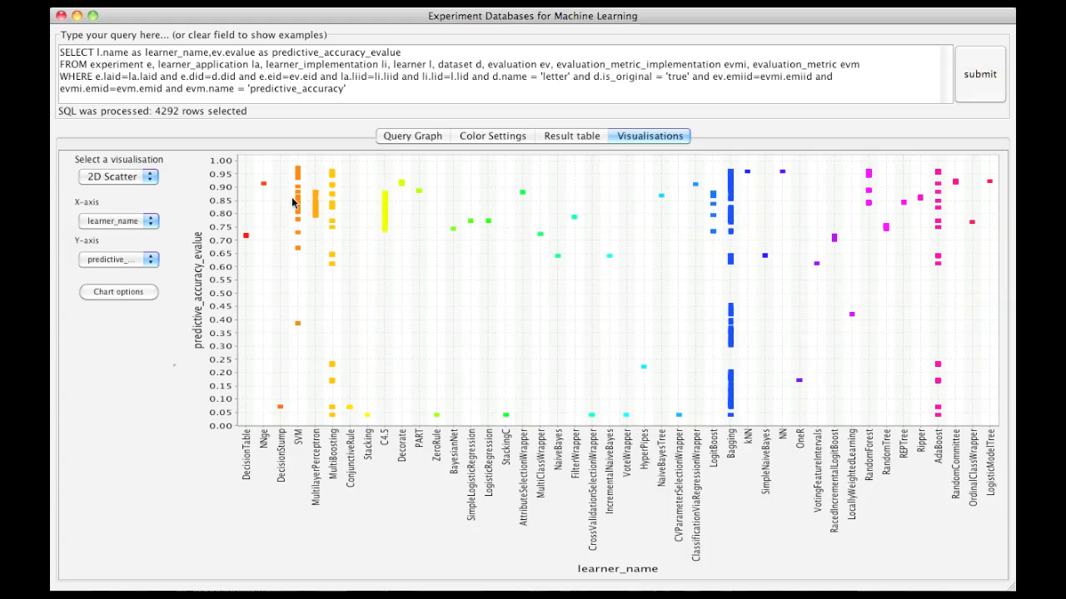
# Step: Constrain the learner node's name to 'SVM' and rerun the query to plot its predictive accuracy
pyautogui.click(412, 136)
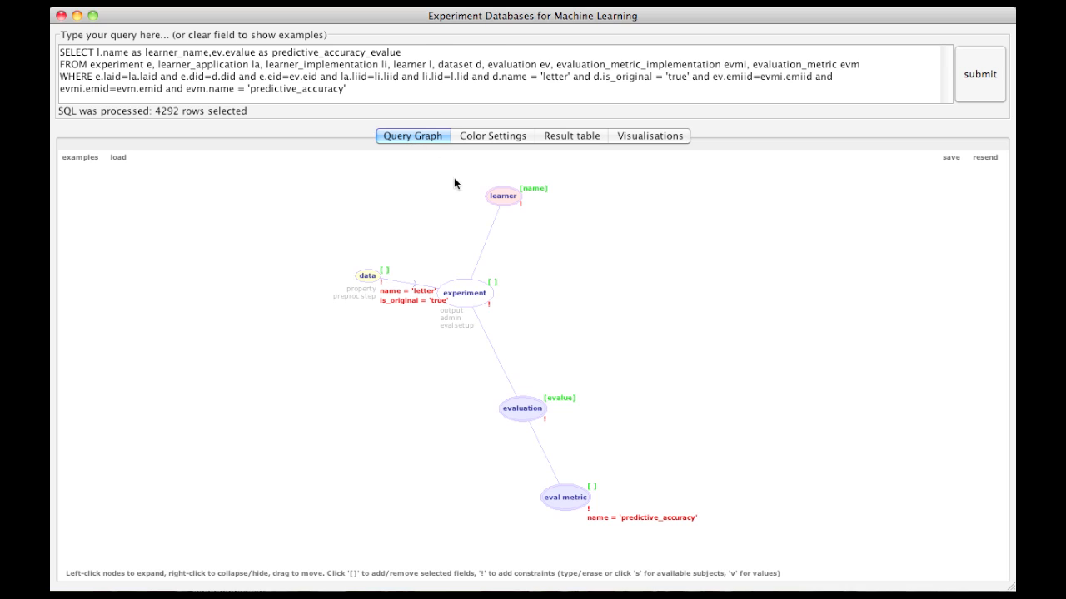
pyautogui.click(521, 205)
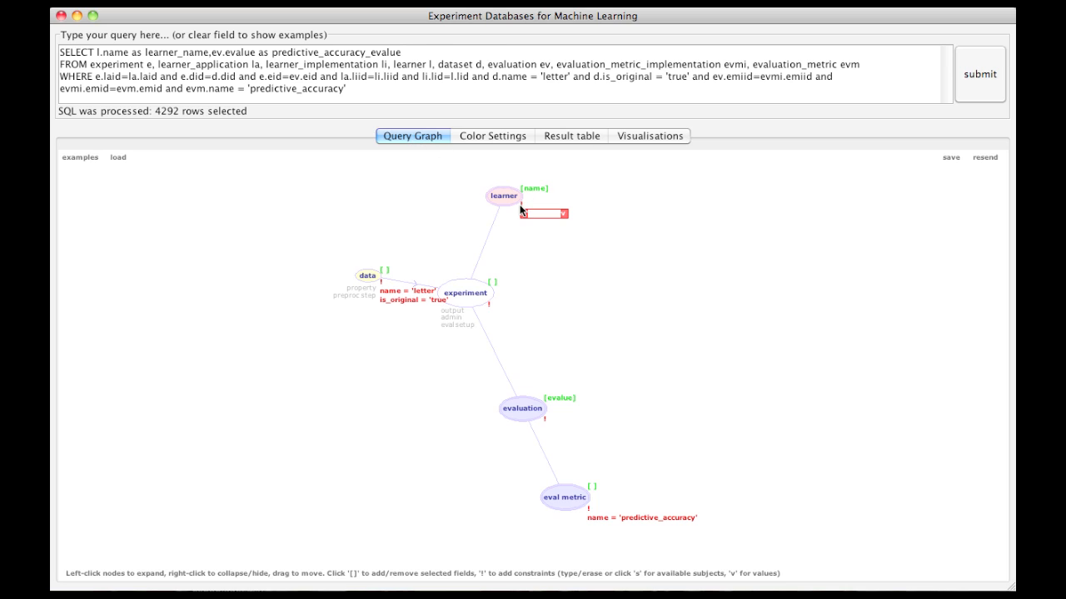
pyautogui.press('s')
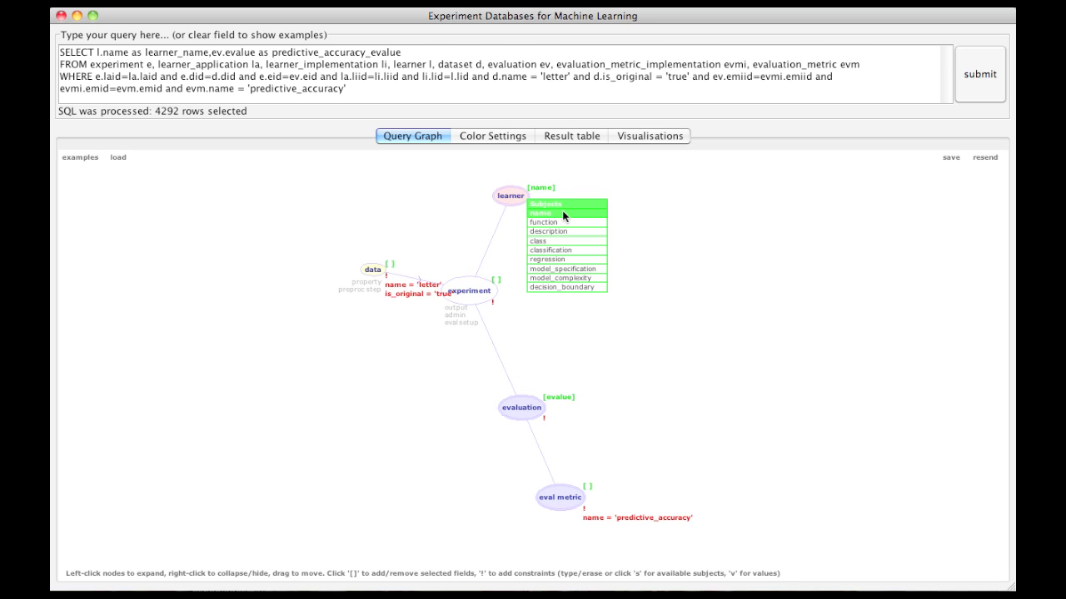
pyautogui.click(557, 213)
pyautogui.click(573, 213)
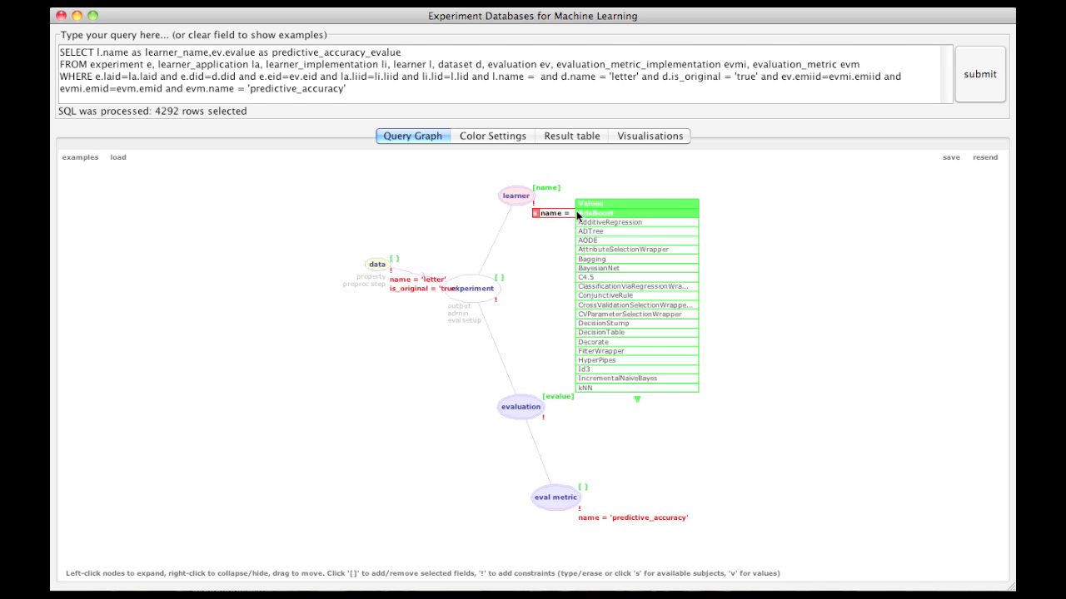
pyautogui.scroll(-1, 613, 372)
pyautogui.scroll(-10, 612, 388)
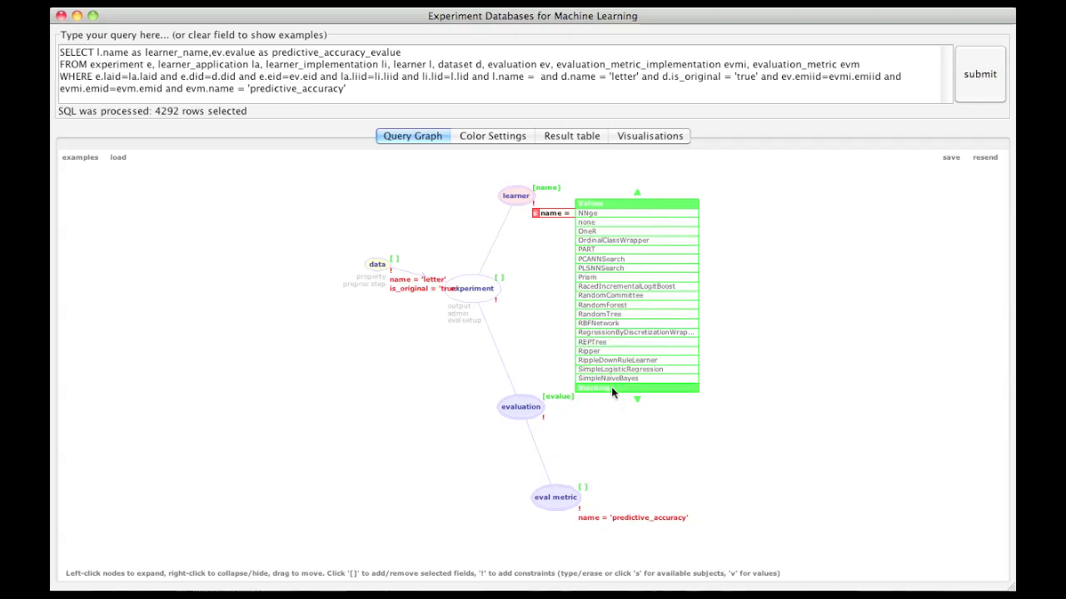
pyautogui.click(618, 324)
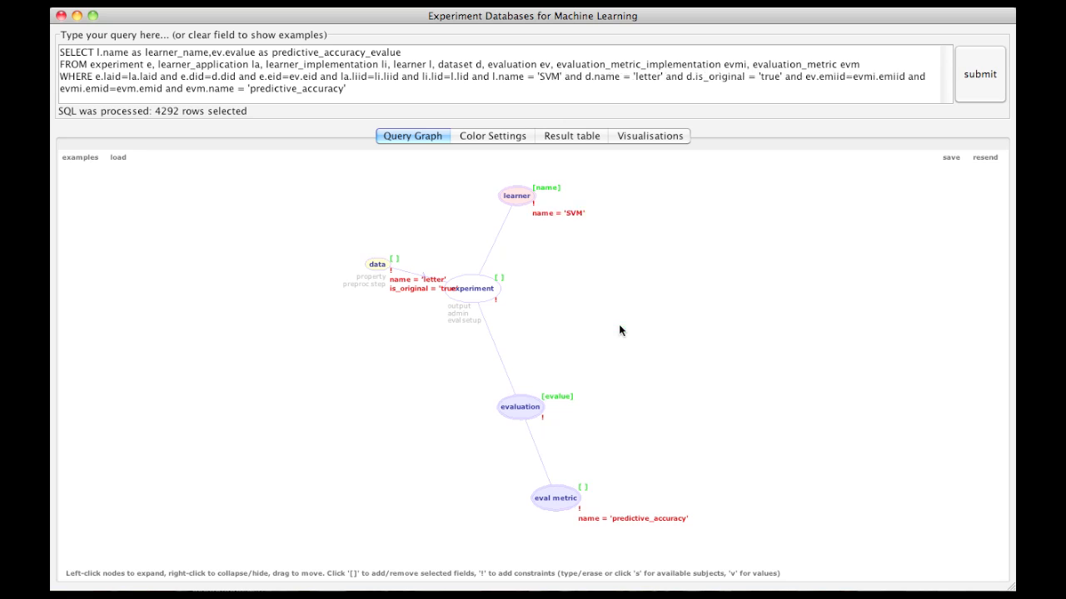
pyautogui.click(987, 81)
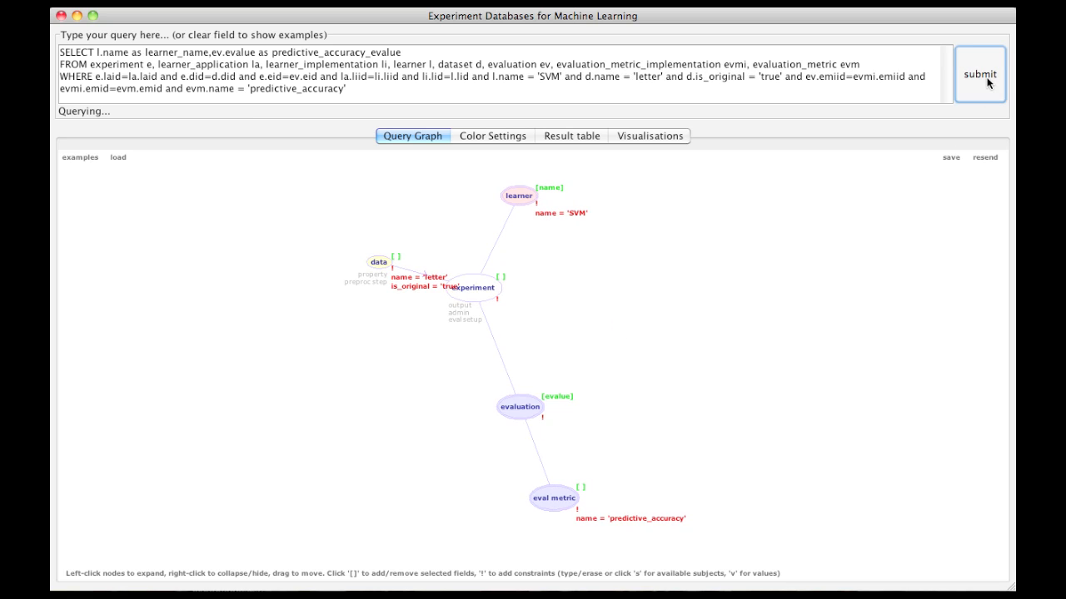
pyautogui.click(626, 136)
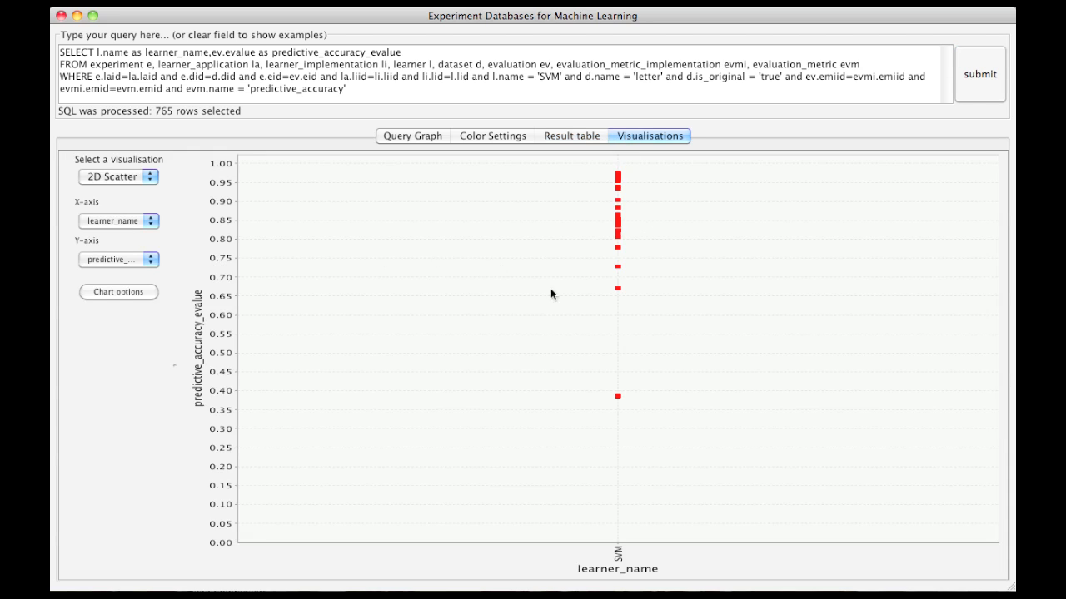
# Step: Expand the learner node in the query graph into its application and implementation nodes and check the implementation's selectable fields
pyautogui.click(413, 136)
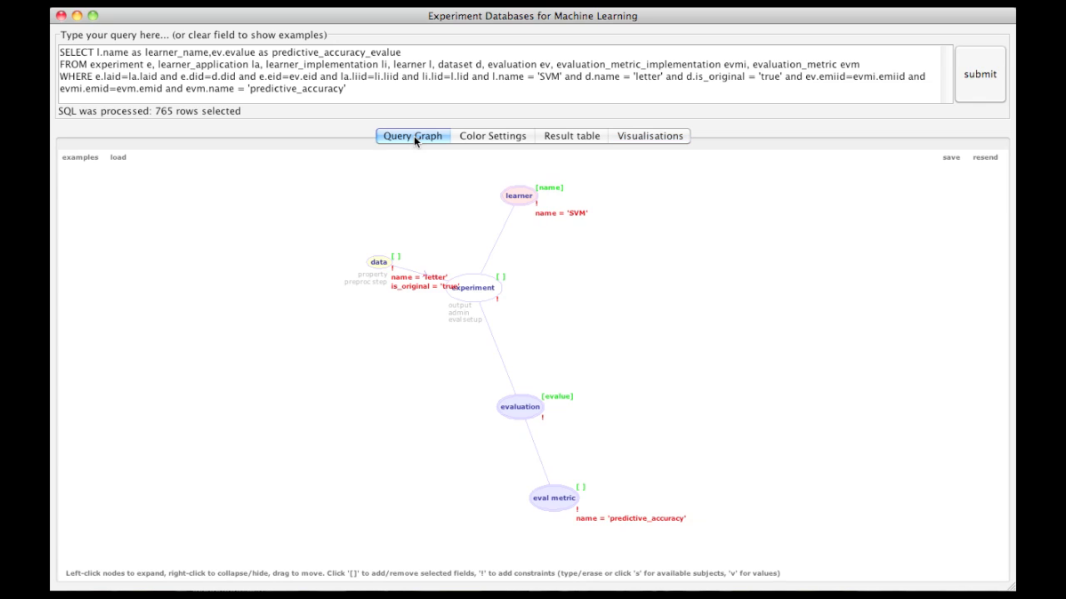
pyautogui.click(518, 194)
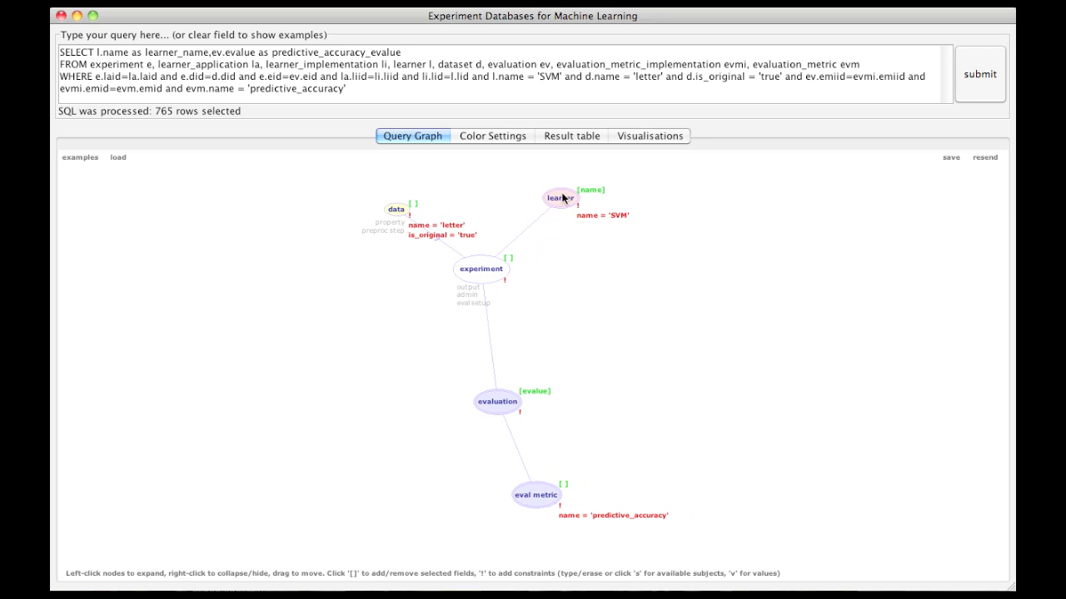
pyautogui.click(561, 199)
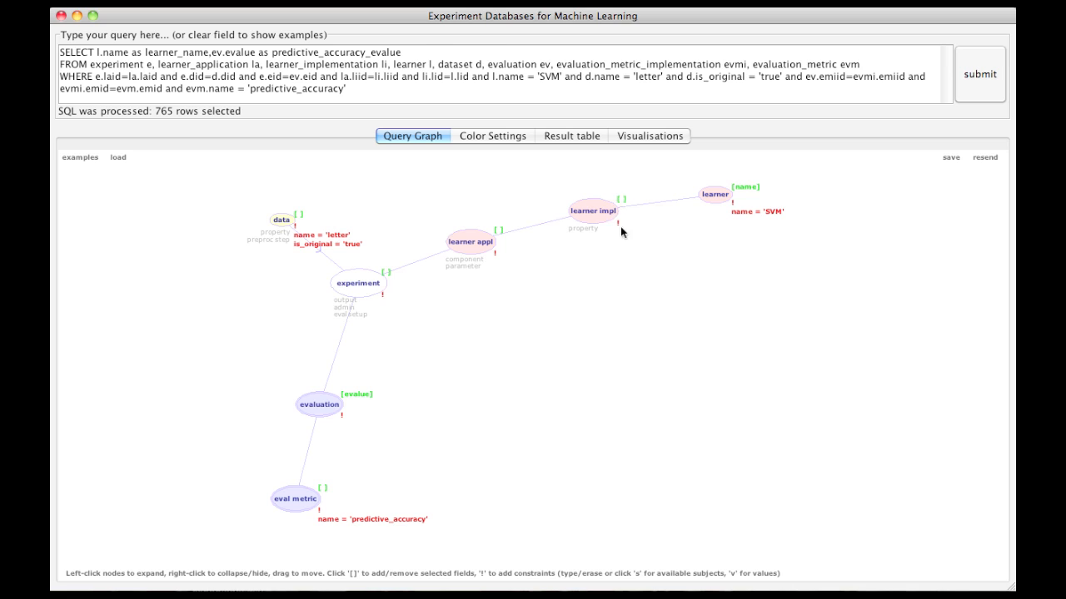
pyautogui.click(621, 201)
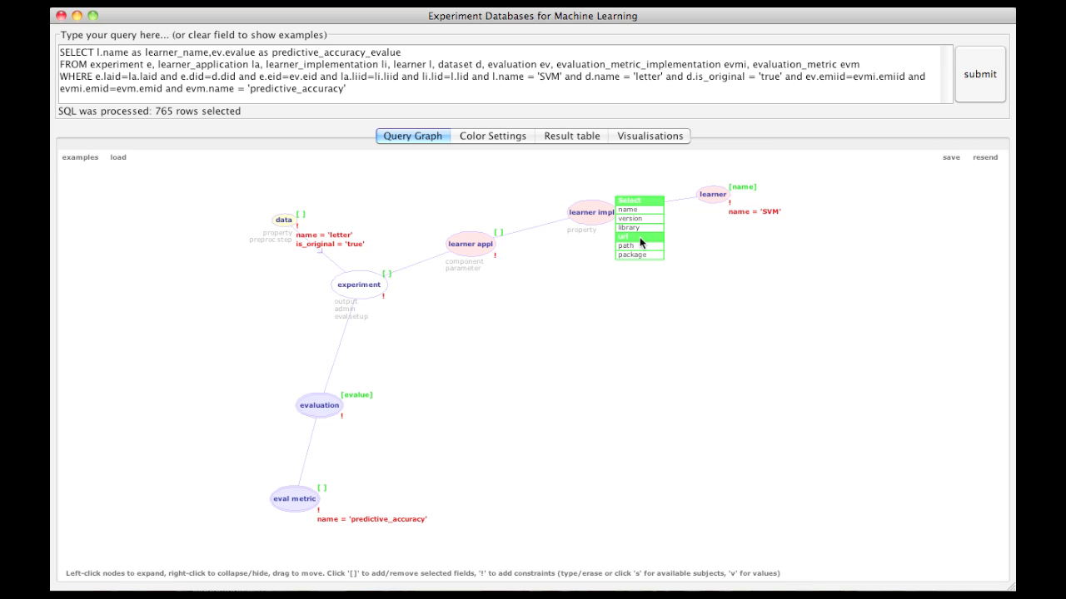
pyautogui.click(676, 328)
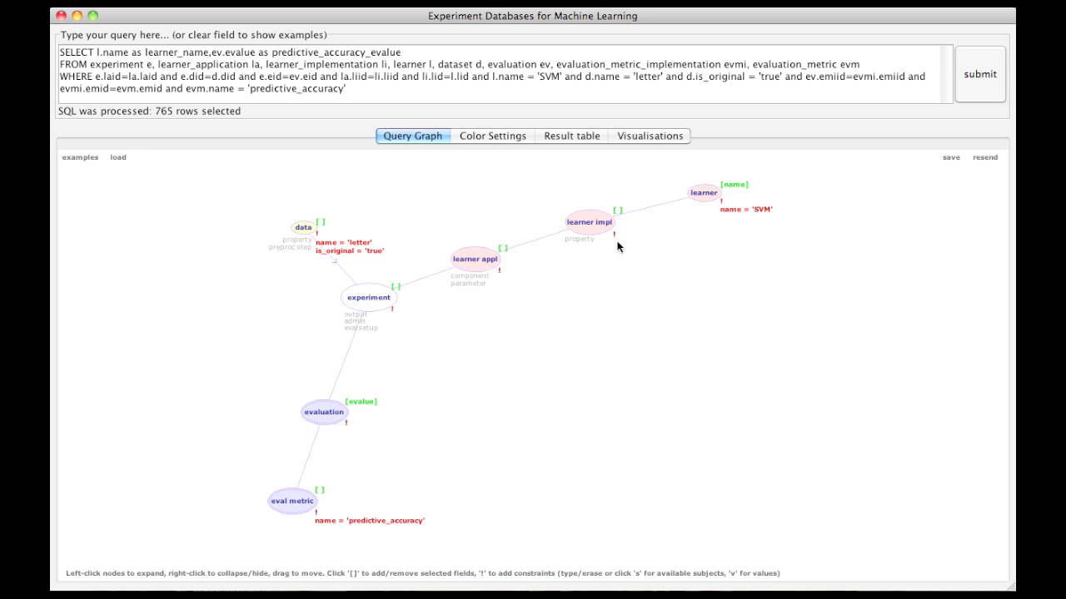
# Step: Expand the learner appl and component nodes, hiding the parameter, component learner and function nodes so that only kernel remains
pyautogui.click(481, 260)
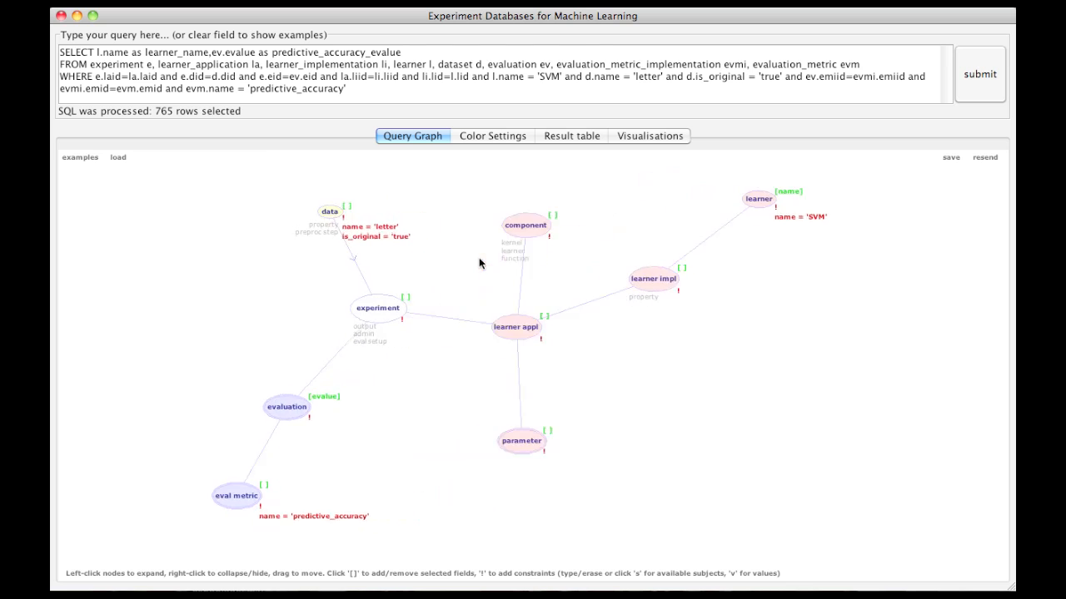
pyautogui.rightClick(537, 431)
pyautogui.click(518, 198)
pyautogui.moveTo(589, 492); pyautogui.dragTo(695, 352)
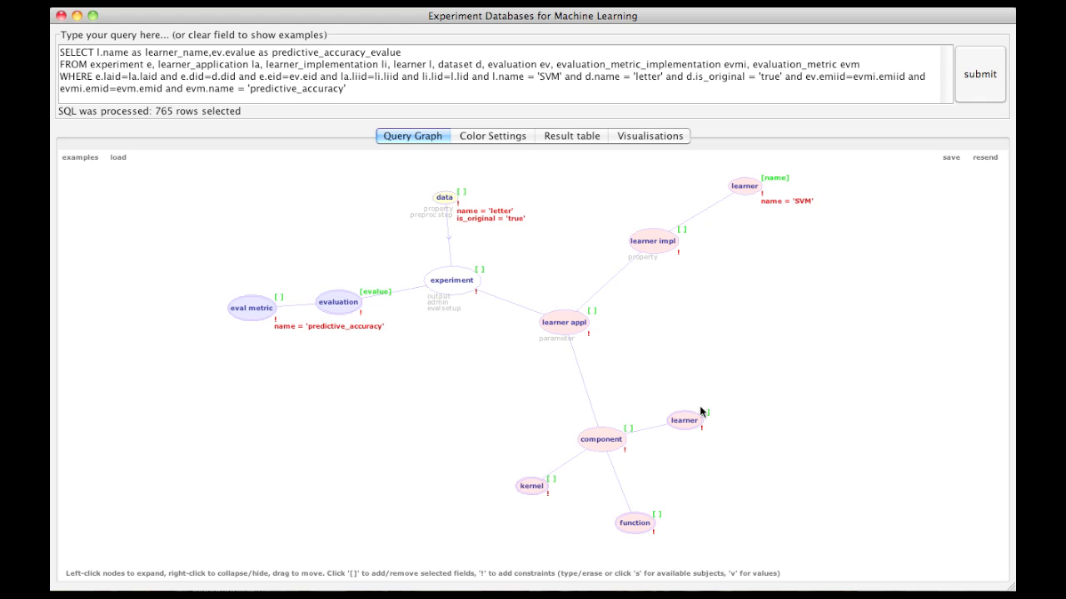
pyautogui.rightClick(686, 420)
pyautogui.rightClick(618, 524)
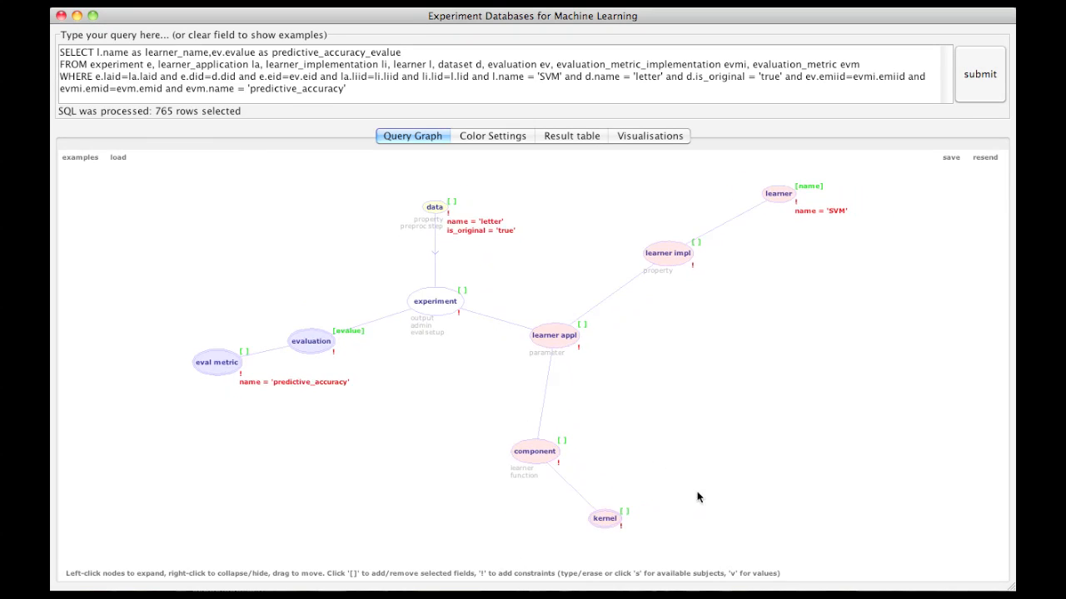
# Step: Select the kernel's name field and rerun the query to plot predictive accuracy per kernel
pyautogui.click(618, 516)
pyautogui.click(623, 520)
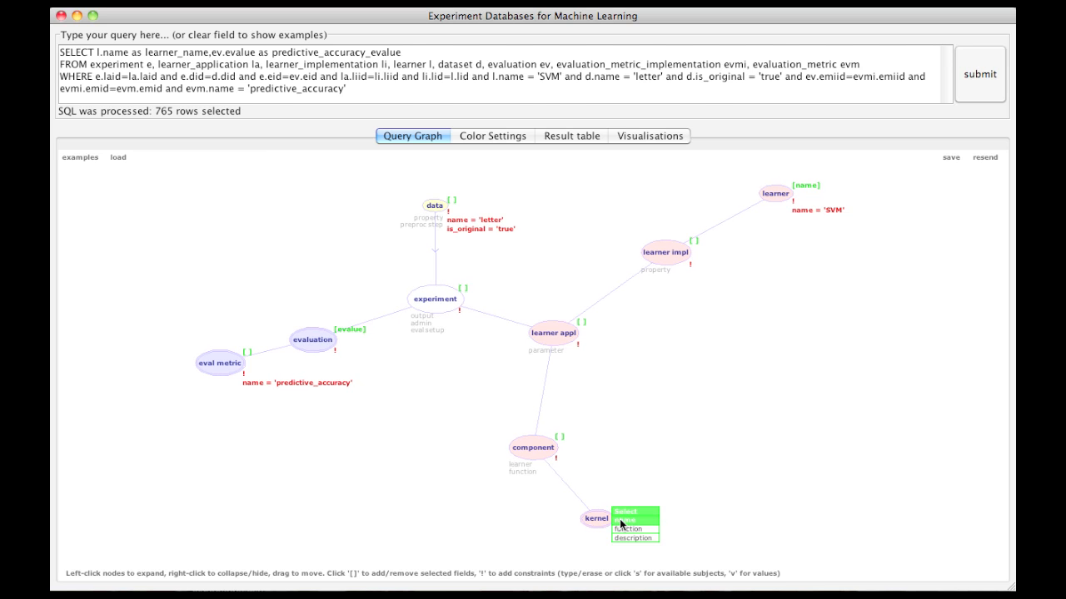
pyautogui.click(976, 79)
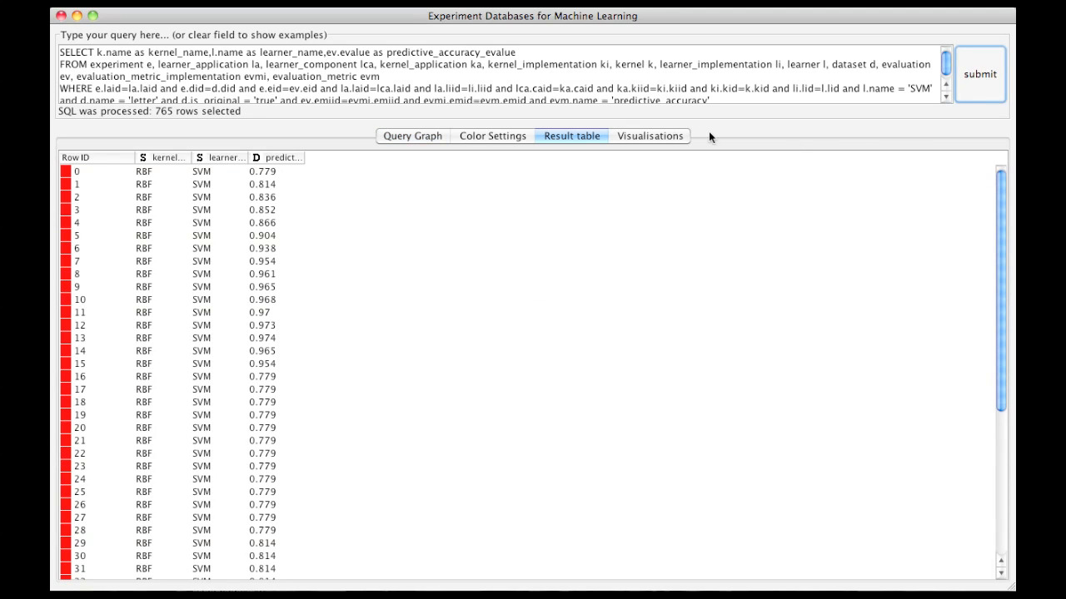
pyautogui.click(667, 136)
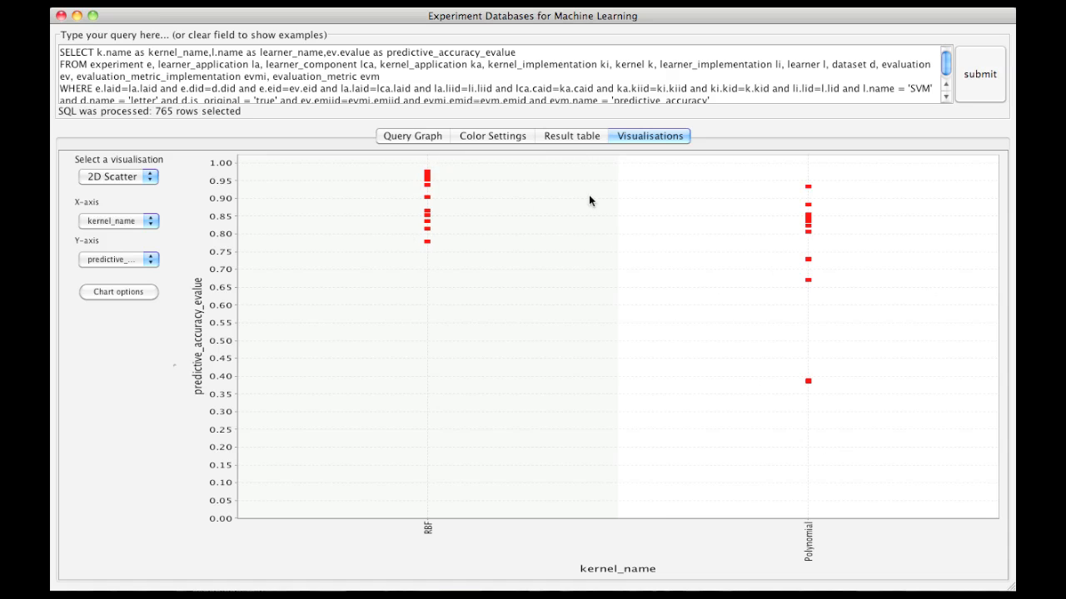
# Step: Color the results by kernel_name and set the Polynomial kernel's color to dark blue
pyautogui.click(478, 136)
pyautogui.click(401, 178)
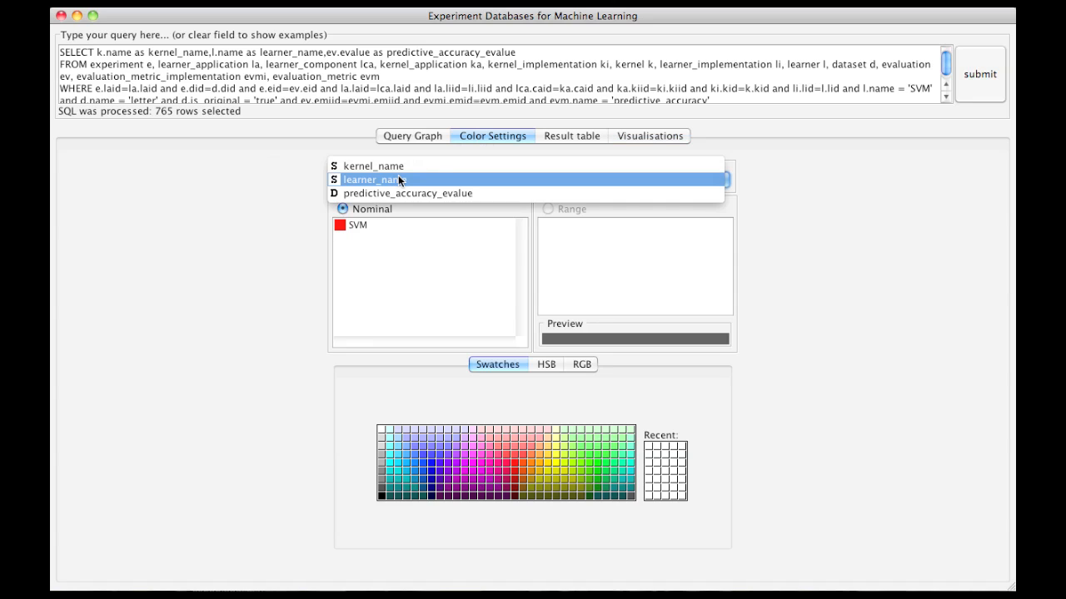
pyautogui.click(398, 166)
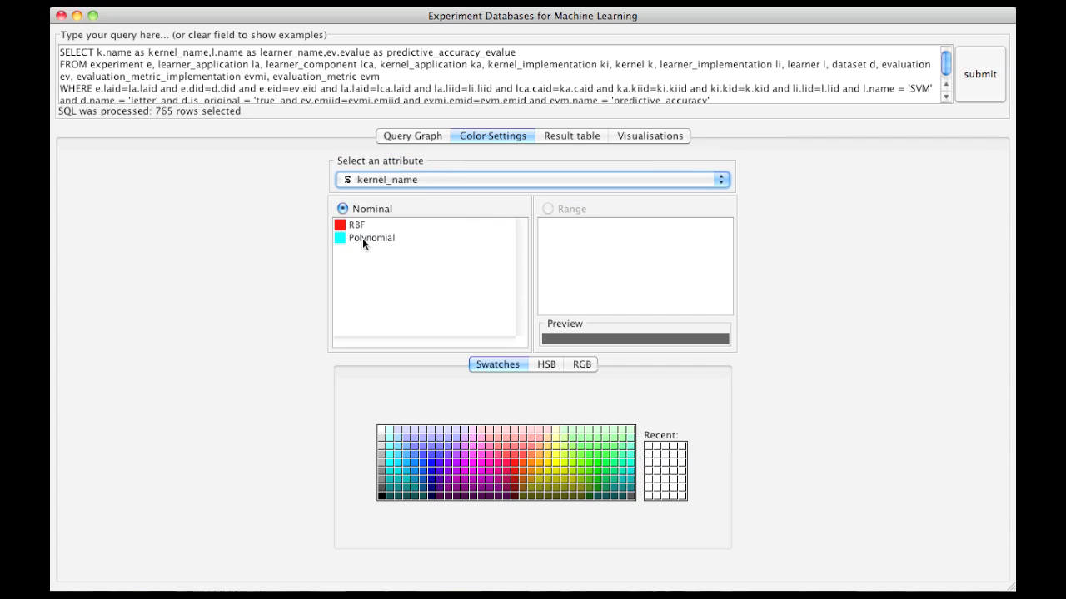
pyautogui.click(340, 241)
pyautogui.click(433, 472)
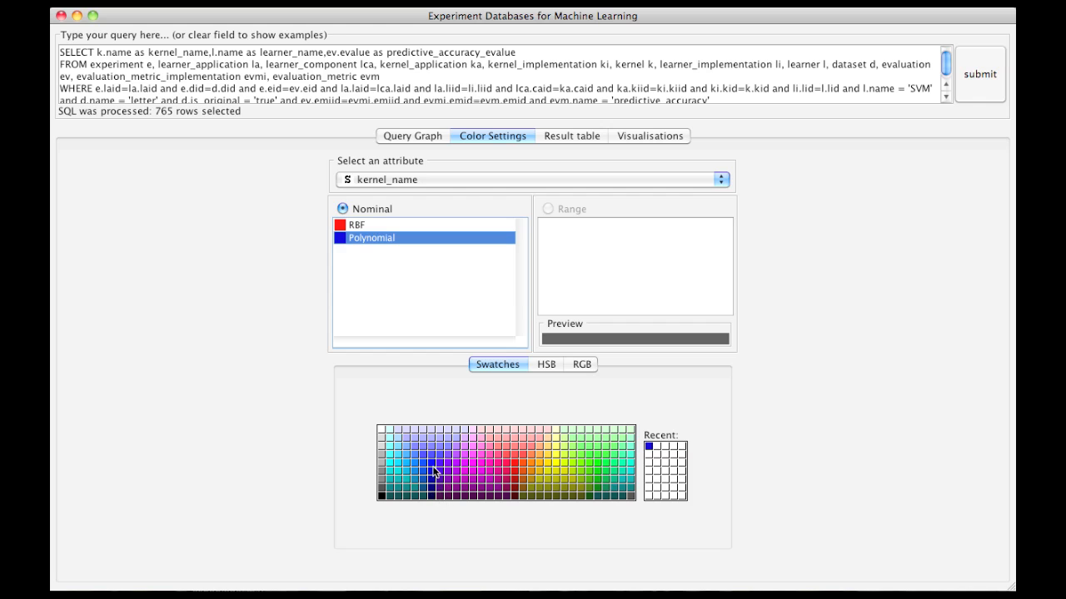
# Step: Compare the recolored scatter plot with learner_name on the X-axis and again with kernel_name
pyautogui.click(618, 137)
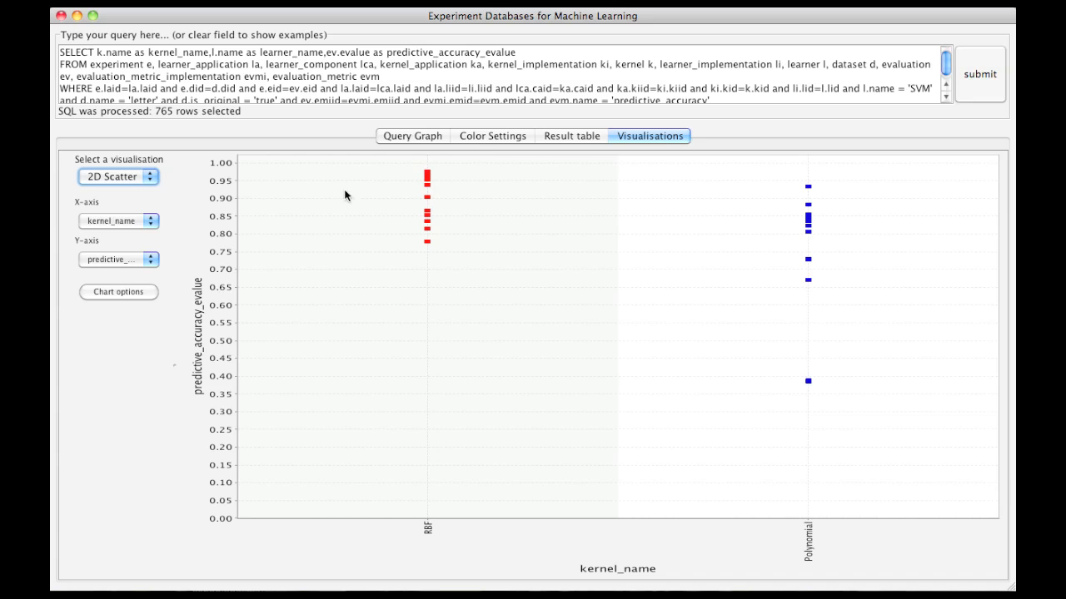
pyautogui.click(152, 221)
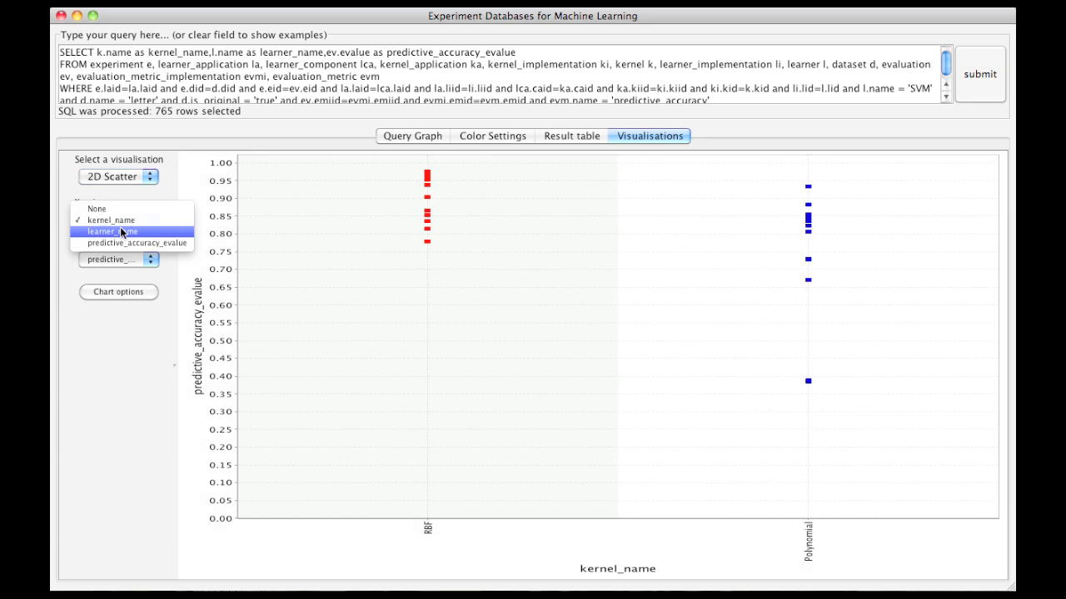
pyautogui.click(122, 232)
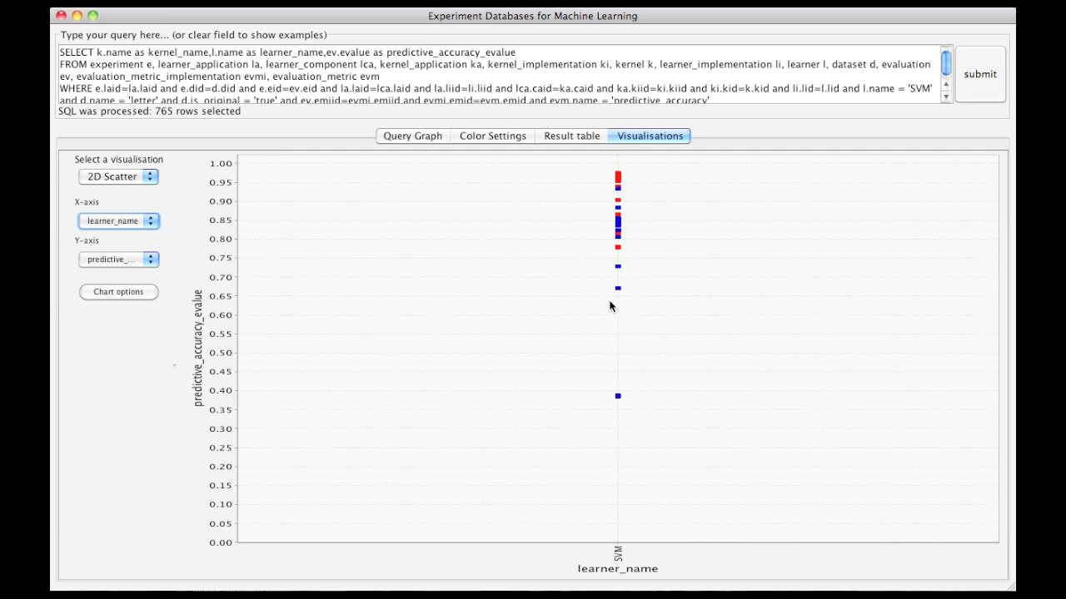
pyautogui.click(131, 222)
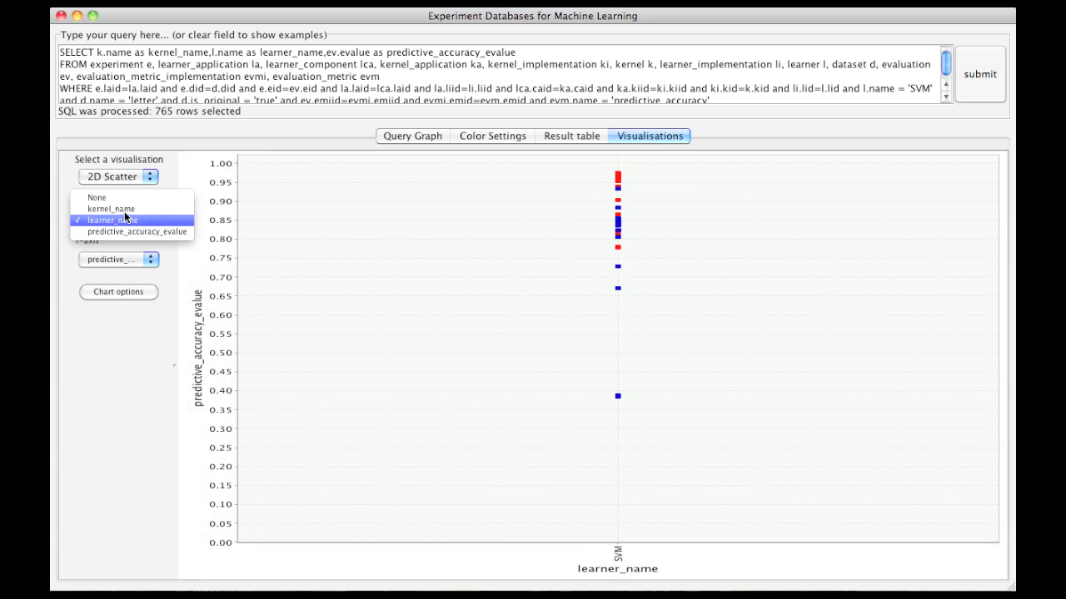
pyautogui.click(125, 209)
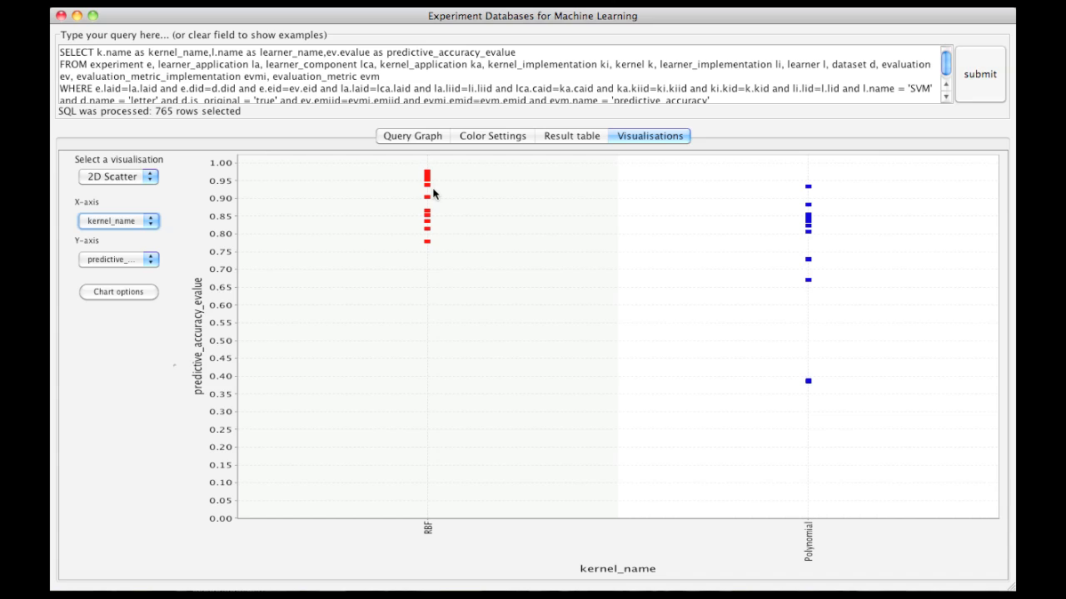
# Step: Expand the kernel node into its application and implementation nodes, and expand kernel appl to reveal its parameter node
pyautogui.click(405, 137)
pyautogui.moveTo(588, 528); pyautogui.dragTo(683, 502)
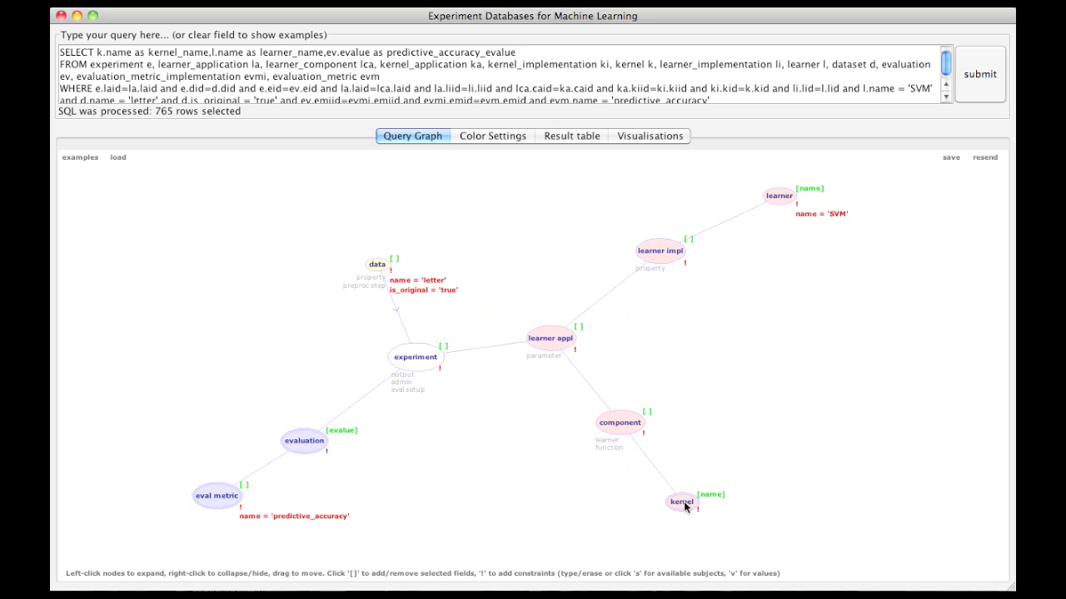
pyautogui.click(684, 501)
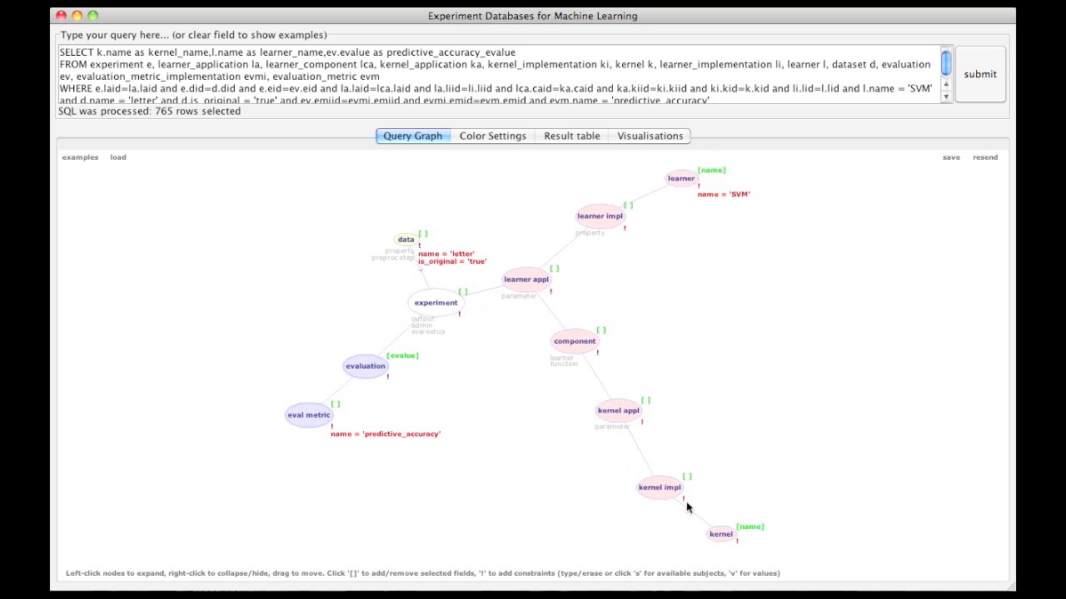
pyautogui.click(611, 416)
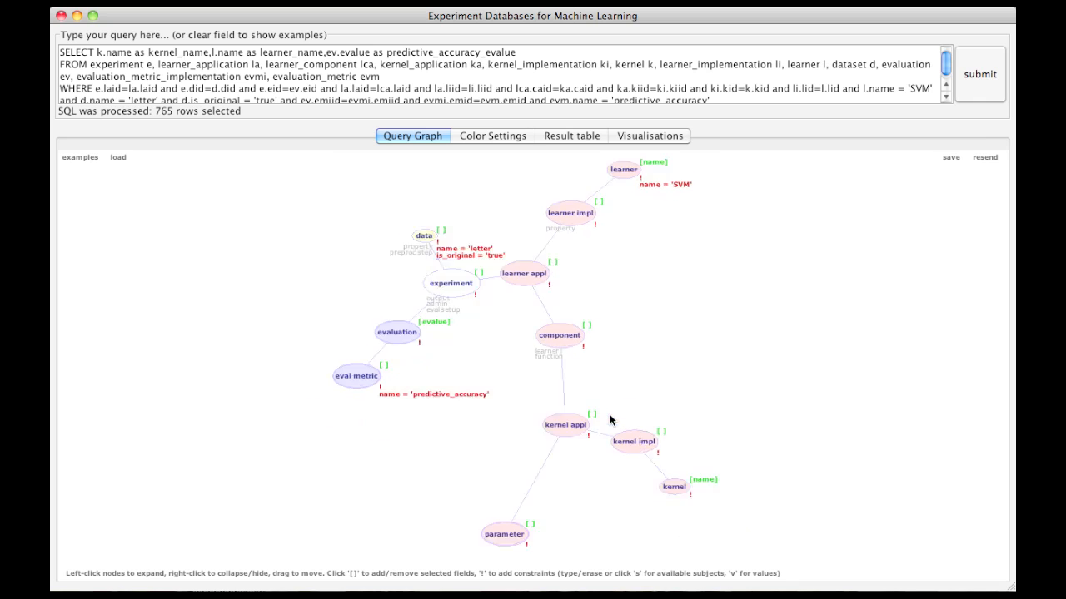
# Step: Expand the parameter node to reveal its param val node and constrain the parameter's alias to 'gamma for RBF kernel'
pyautogui.moveTo(551, 529); pyautogui.dragTo(684, 415)
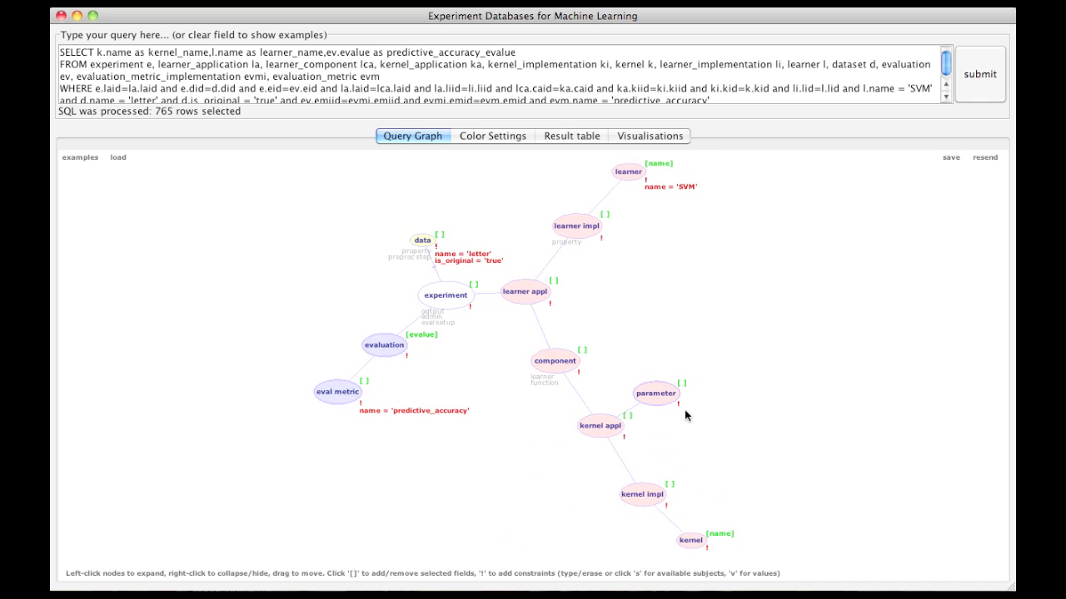
pyautogui.click(679, 405)
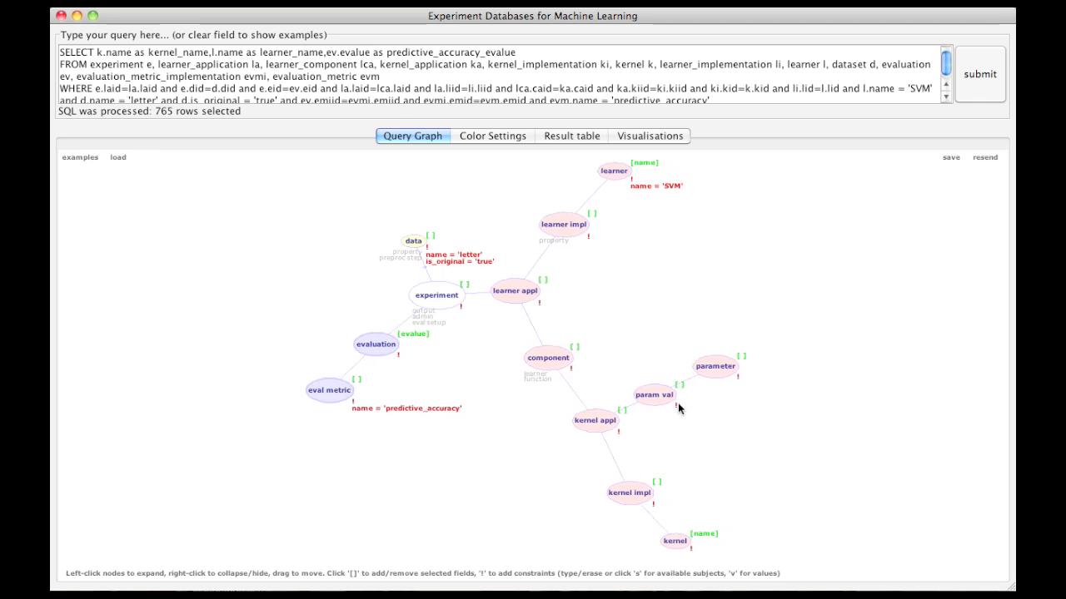
pyautogui.click(742, 380)
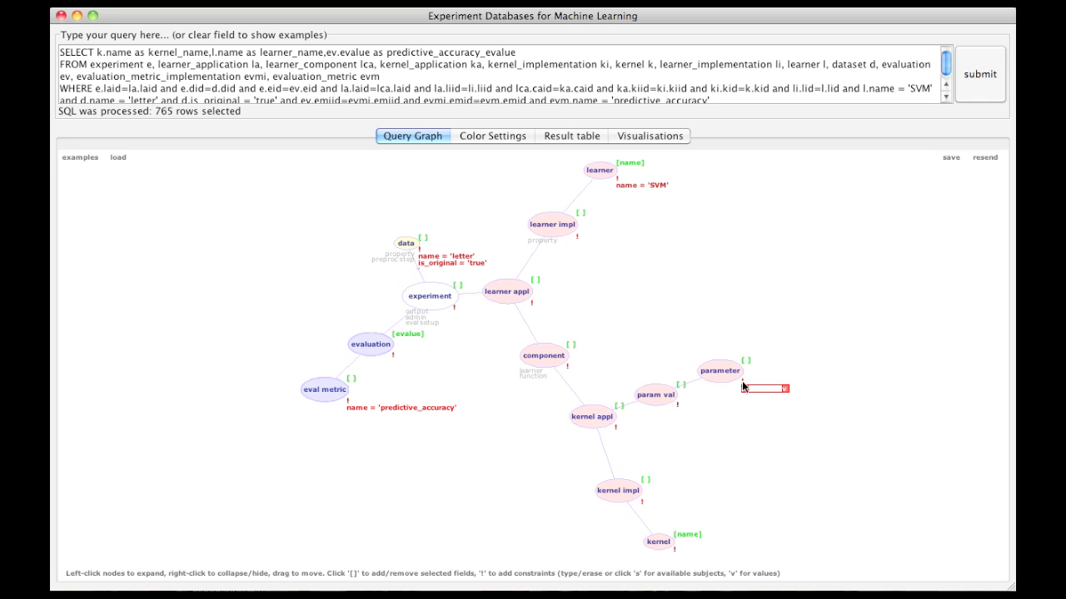
pyautogui.click(744, 389)
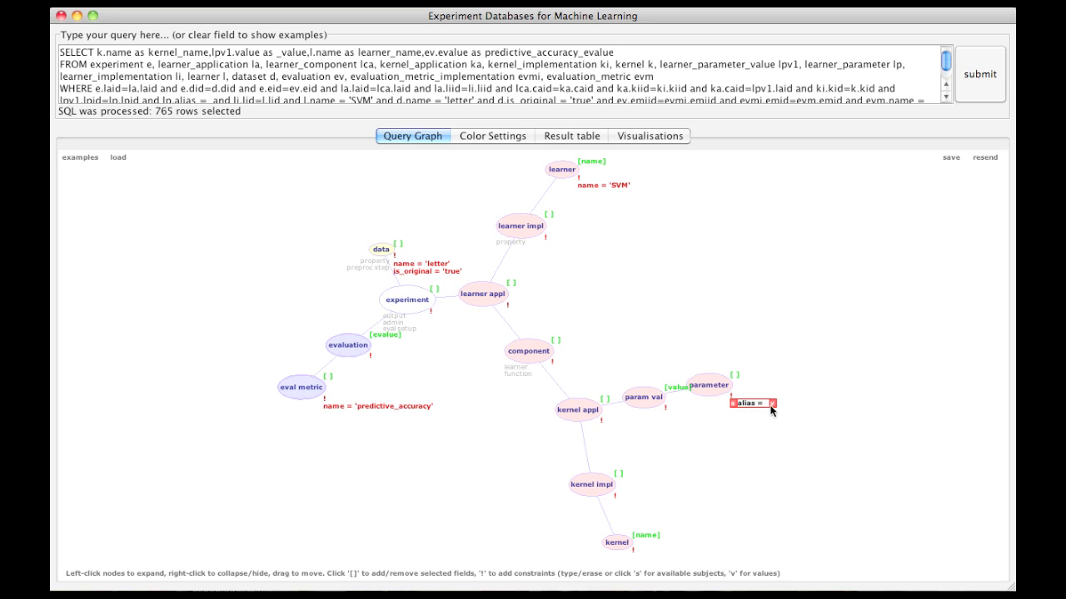
pyautogui.click(772, 404)
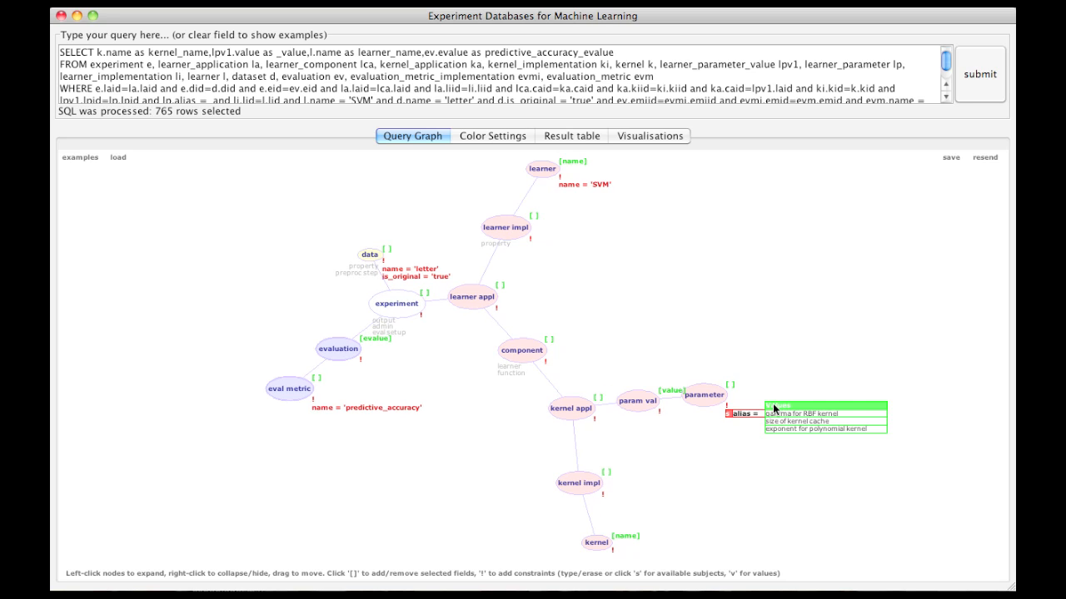
pyautogui.click(794, 413)
pyautogui.click(827, 413)
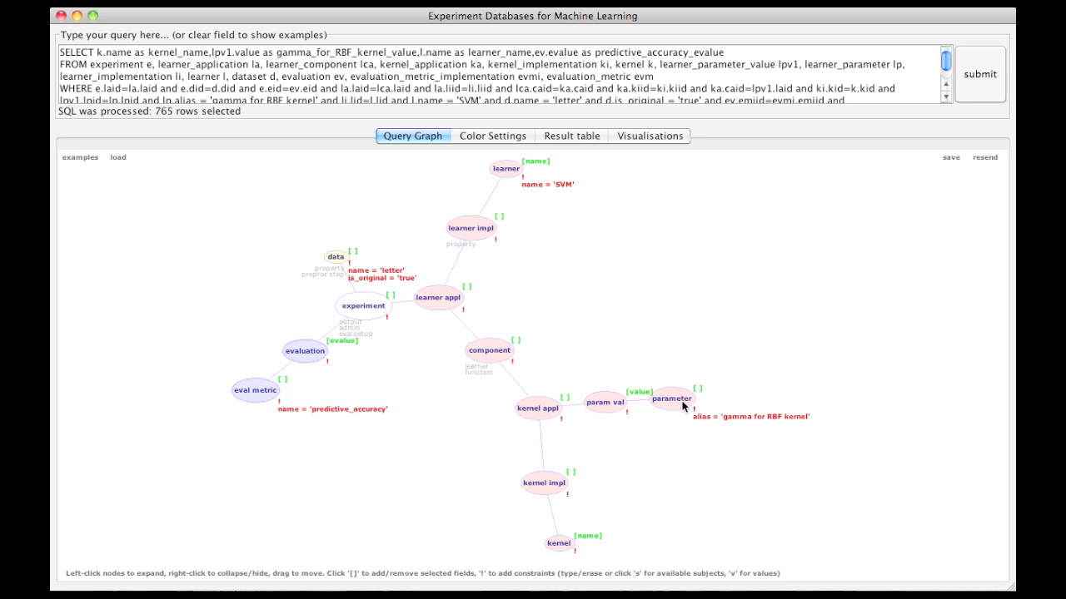
pyautogui.moveTo(690, 409); pyautogui.dragTo(687, 436)
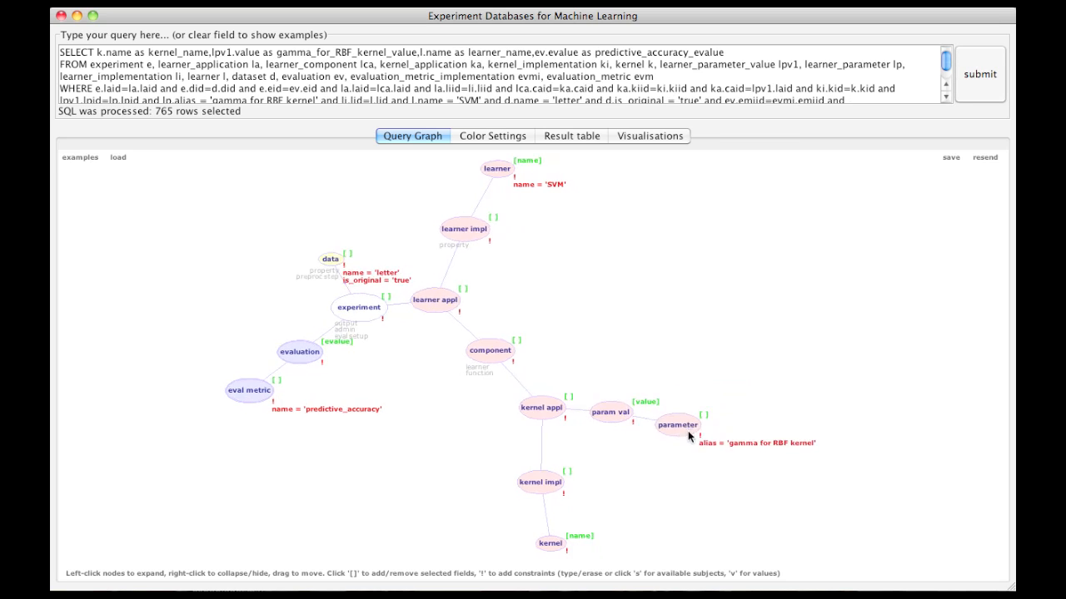
# Step: Run the query and plot predictive accuracy in the 2D scatter with gamma_for_RBF_kernel_value on the X-axis
pyautogui.click(986, 90)
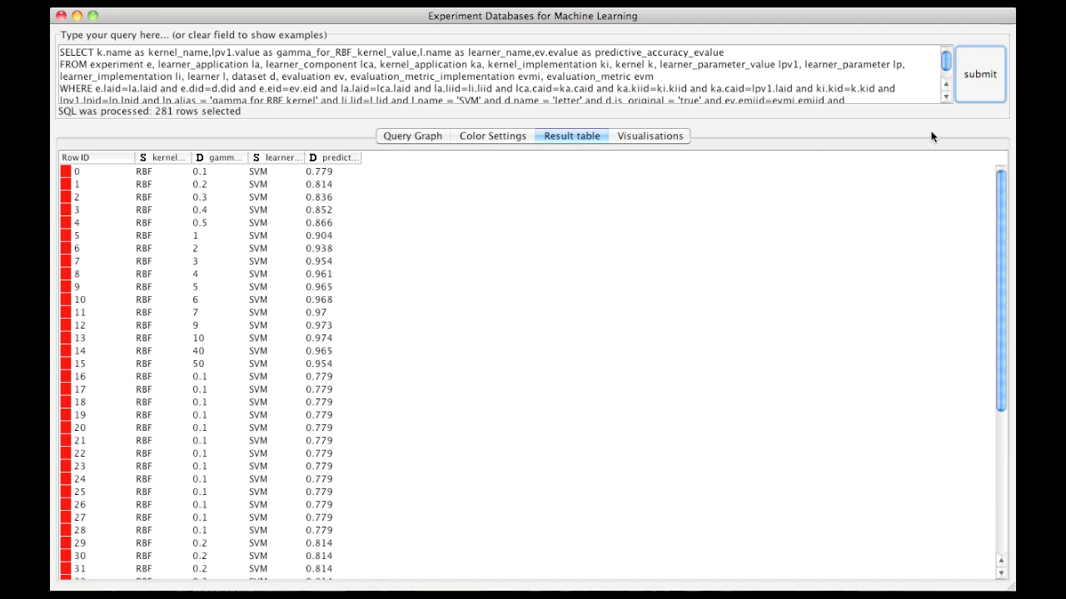
pyautogui.click(673, 139)
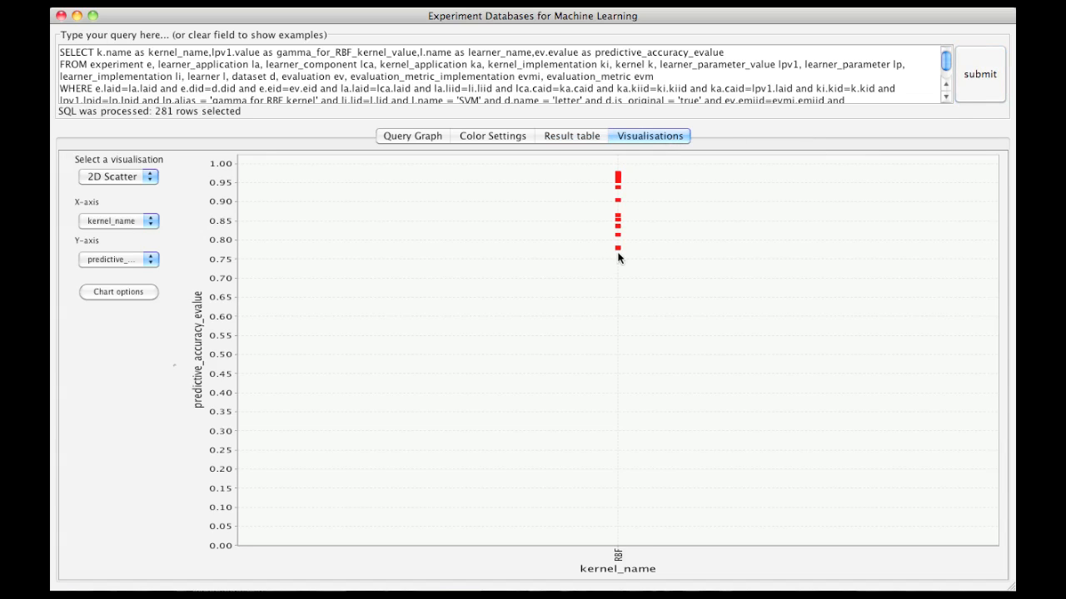
pyautogui.click(152, 220)
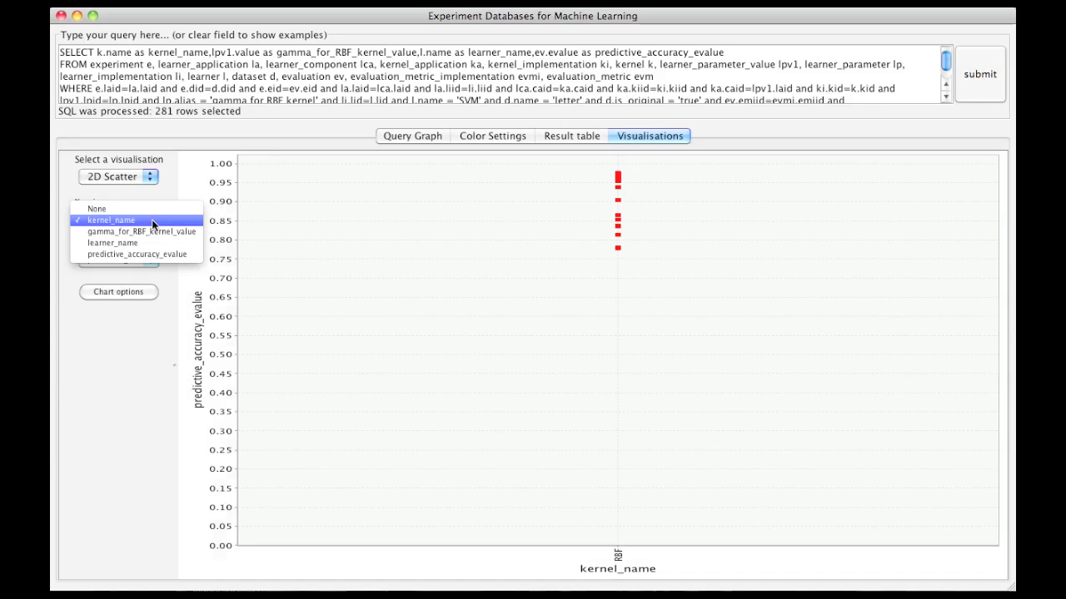
pyautogui.click(148, 231)
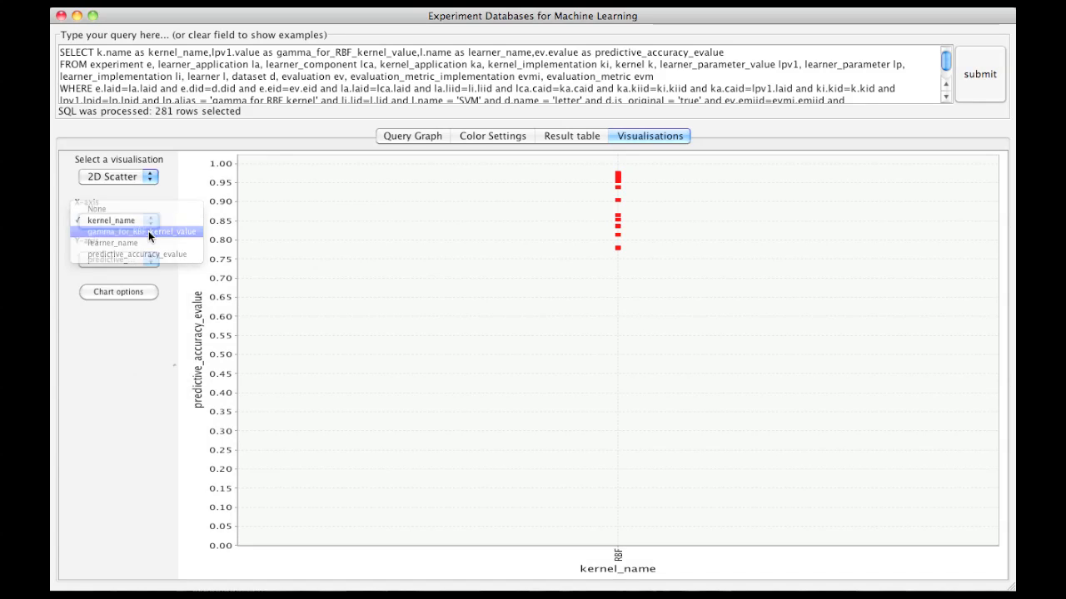
# Step: Compare the scatter plot with kernel_name on the X-axis and again with gamma_for_RBF_kernel_value
pyautogui.click(149, 226)
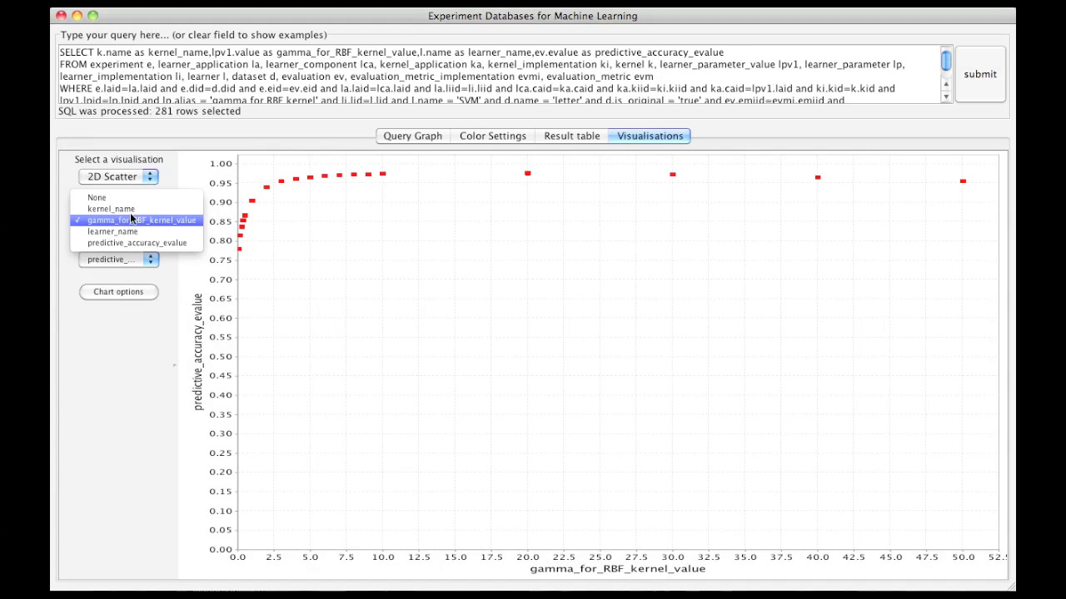
pyautogui.click(131, 209)
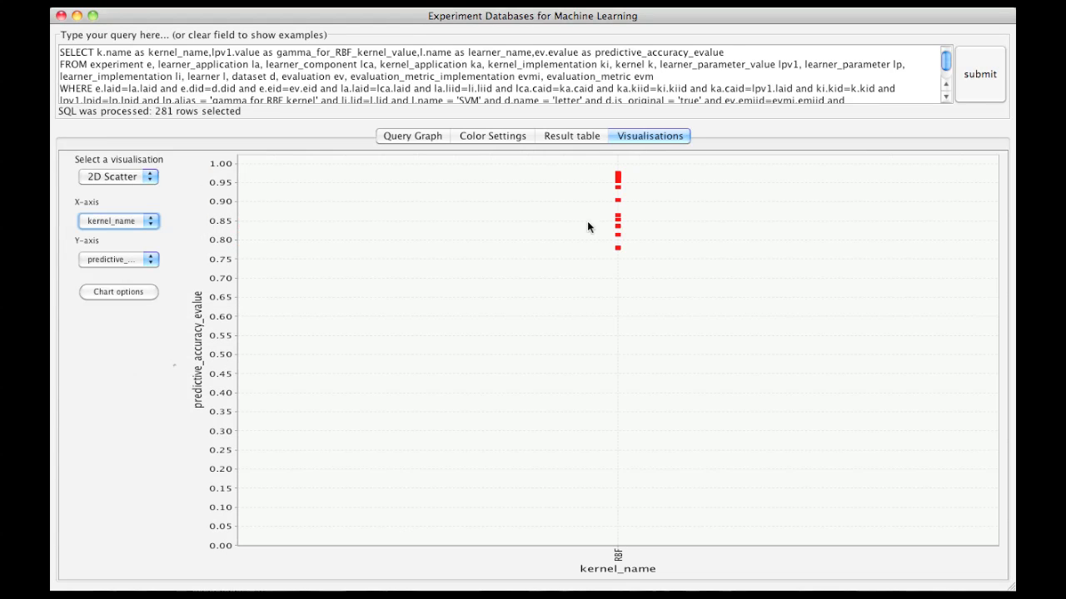
pyautogui.click(155, 220)
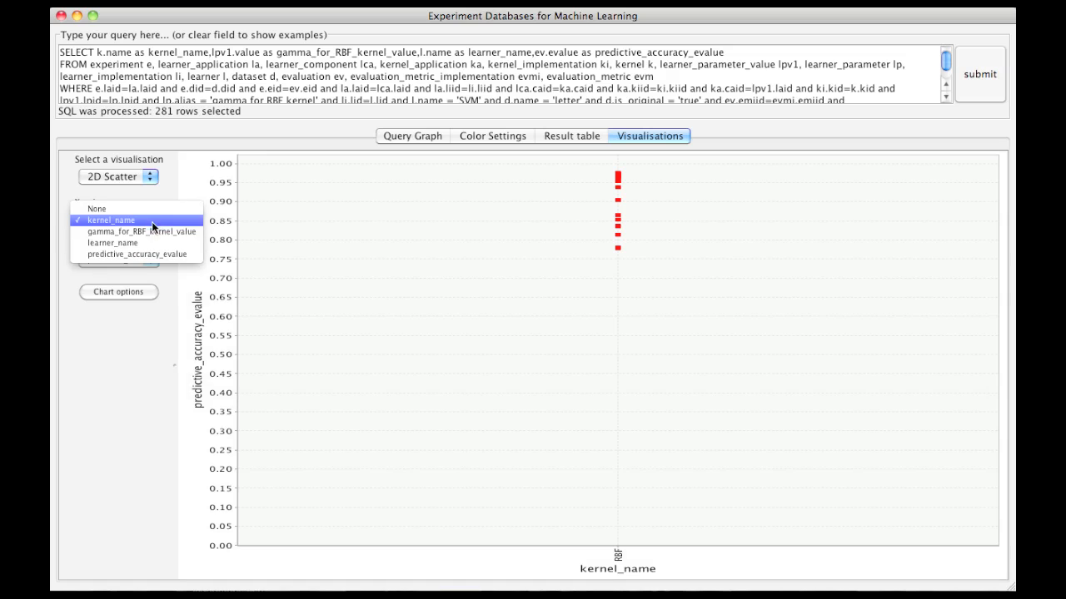
pyautogui.click(151, 230)
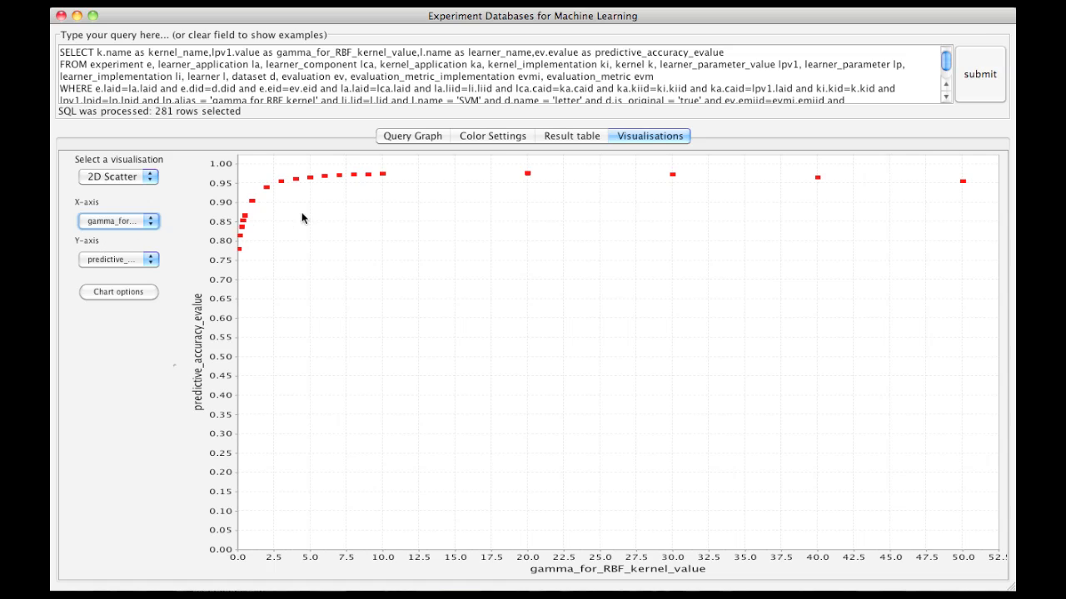
# Step: Rearrange the query graph with the data and evaluation nodes on the right and the kernel and parameter nodes on the left
pyautogui.click(392, 139)
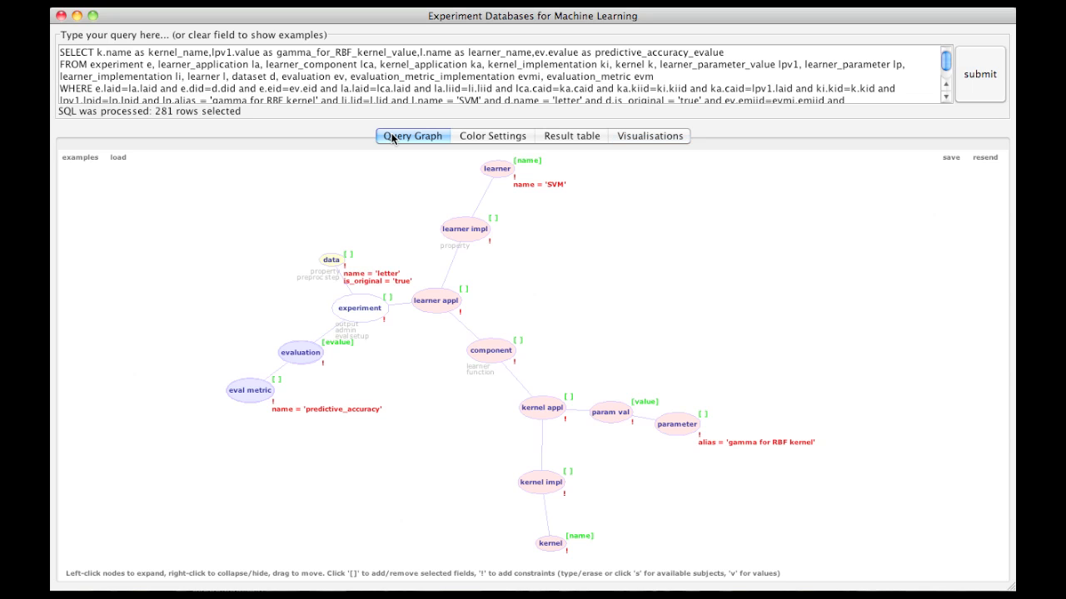
pyautogui.moveTo(330, 263); pyautogui.dragTo(714, 272)
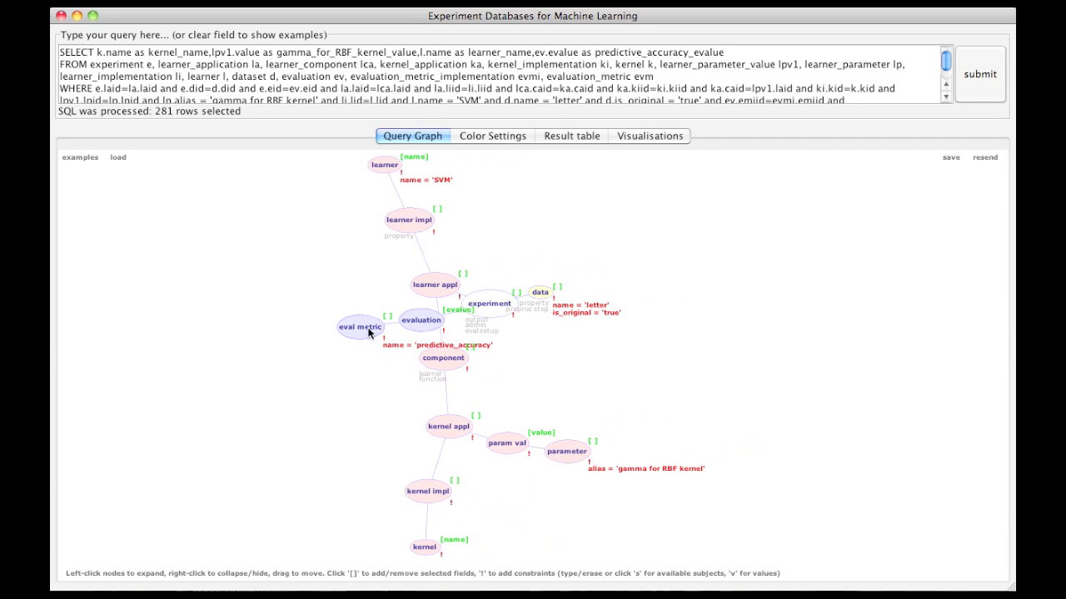
pyautogui.moveTo(370, 331); pyautogui.dragTo(575, 171)
pyautogui.moveTo(406, 546); pyautogui.dragTo(329, 506)
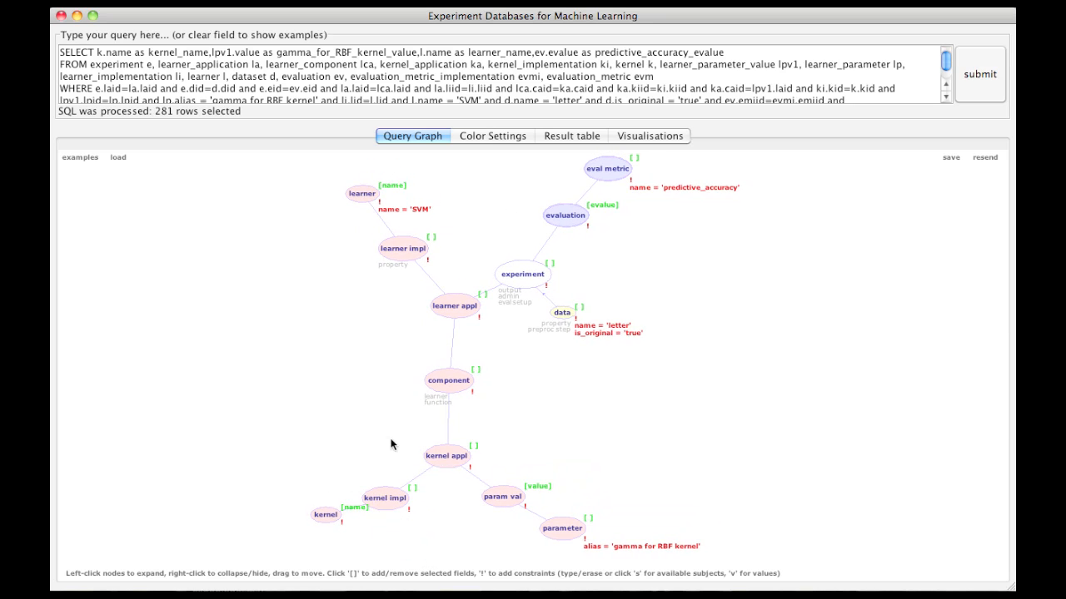
pyautogui.moveTo(441, 514); pyautogui.dragTo(223, 315)
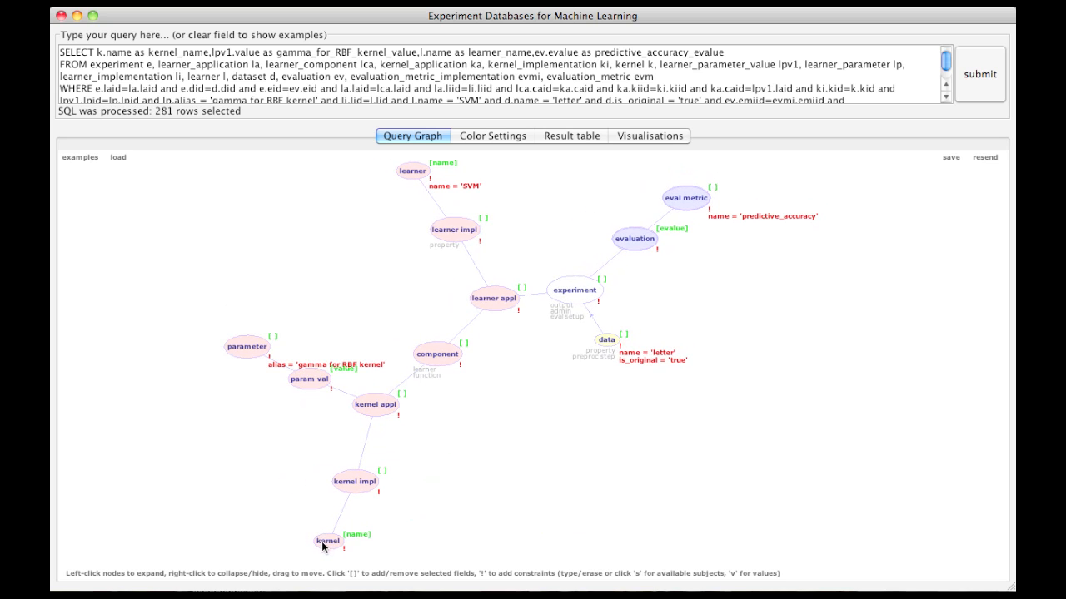
pyautogui.moveTo(323, 546); pyautogui.dragTo(158, 463)
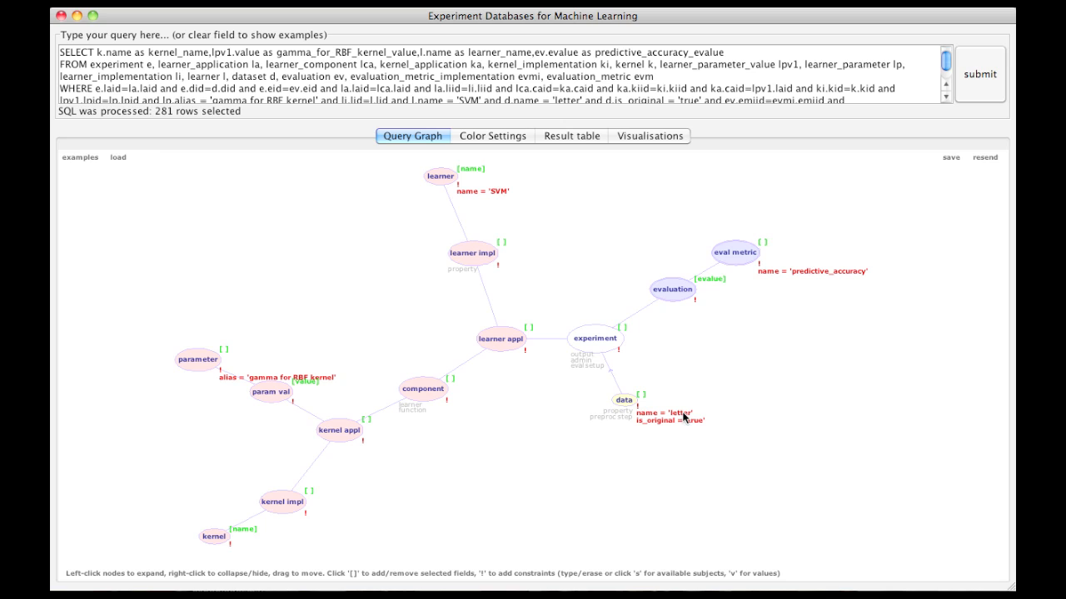
# Step: Add mfeat-factors and mfeat-morphological as alternative dataset names in the data node's name constraint
pyautogui.click(679, 416)
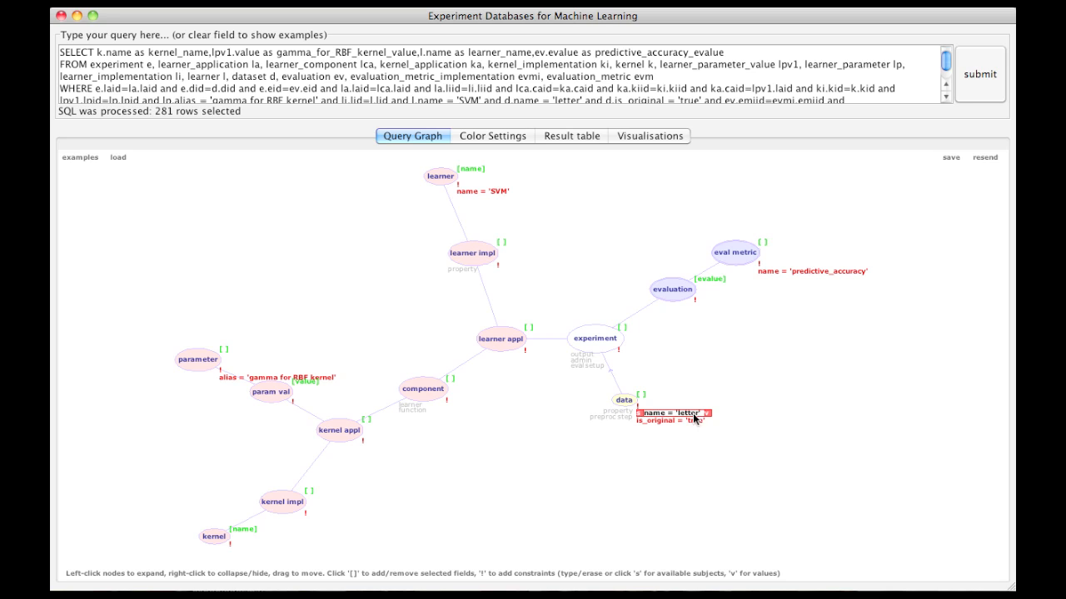
pyautogui.click(707, 414)
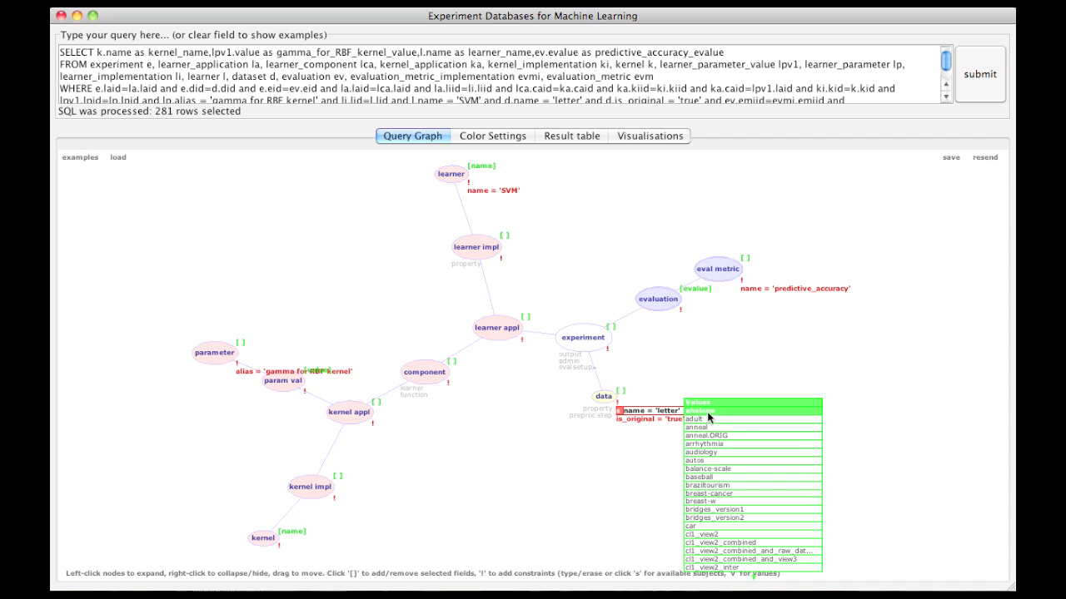
pyautogui.scroll(-8, 724, 557)
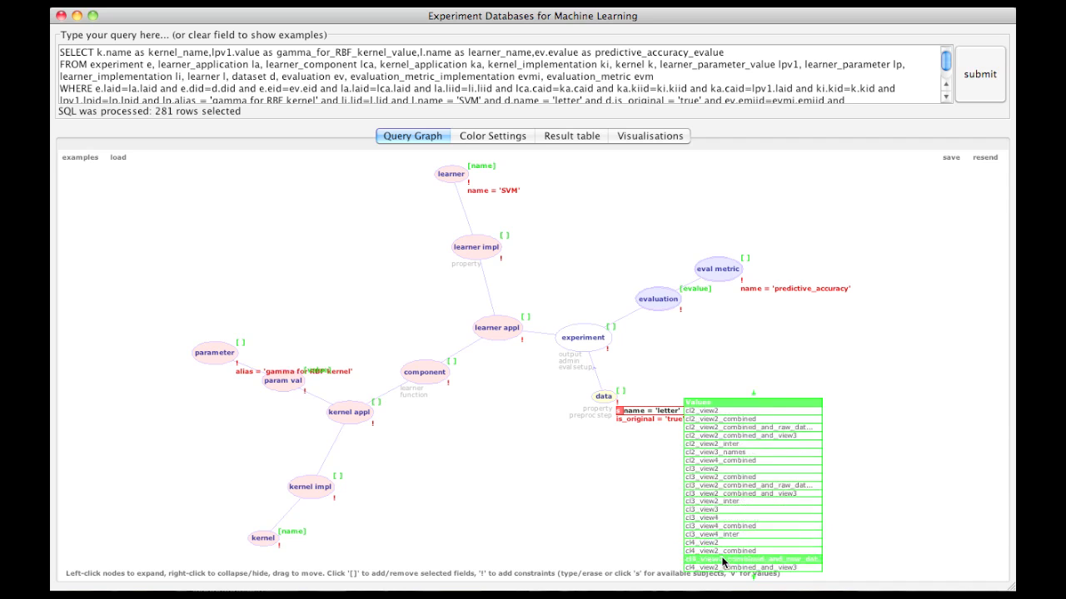
pyautogui.scroll(-10, 723, 562)
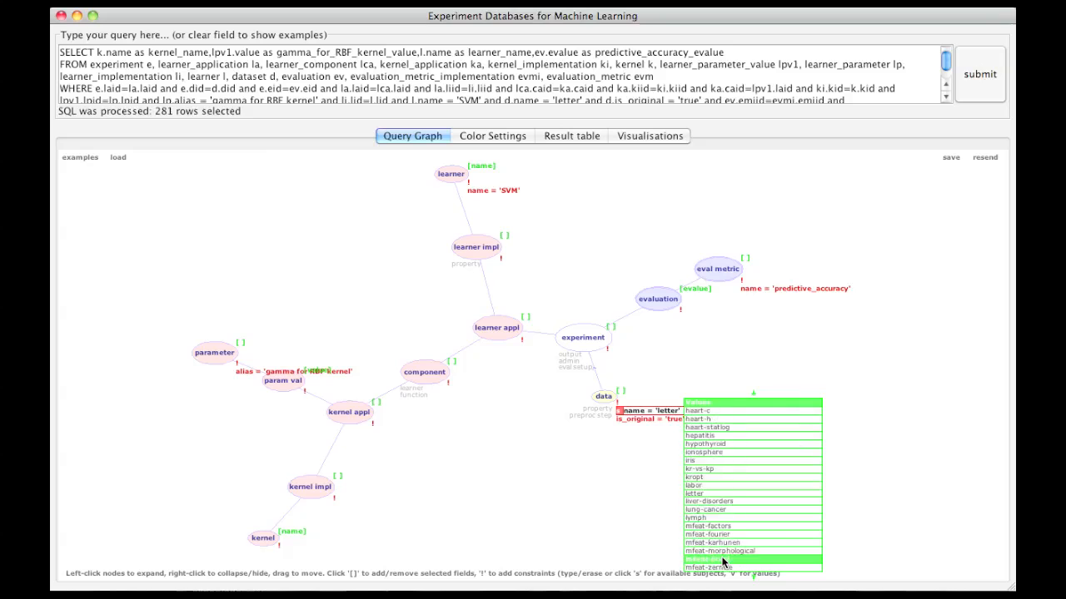
pyautogui.scroll(10, 722, 466)
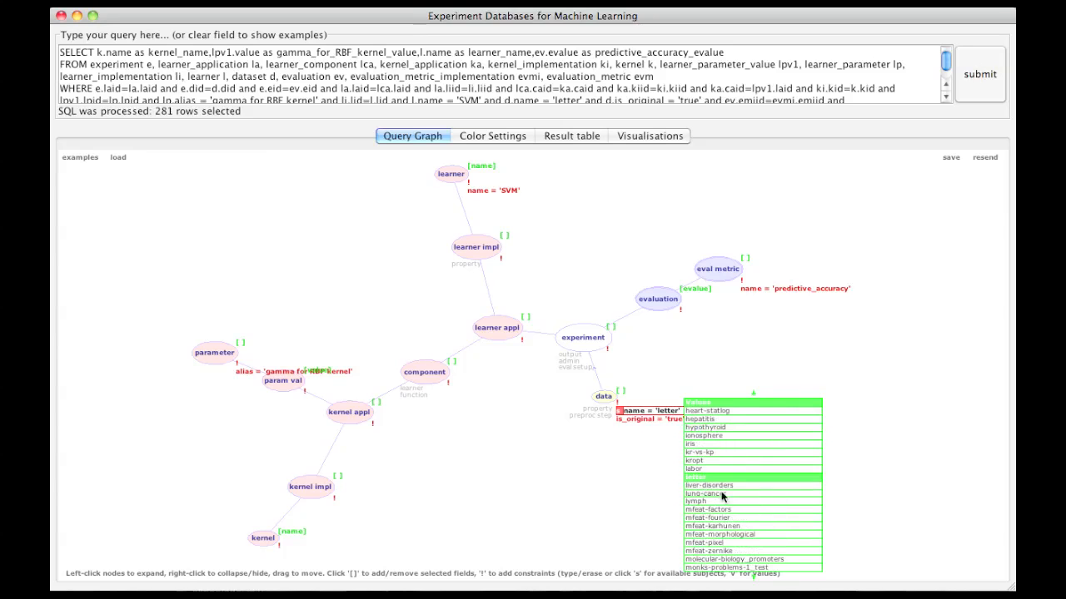
pyautogui.click(723, 511)
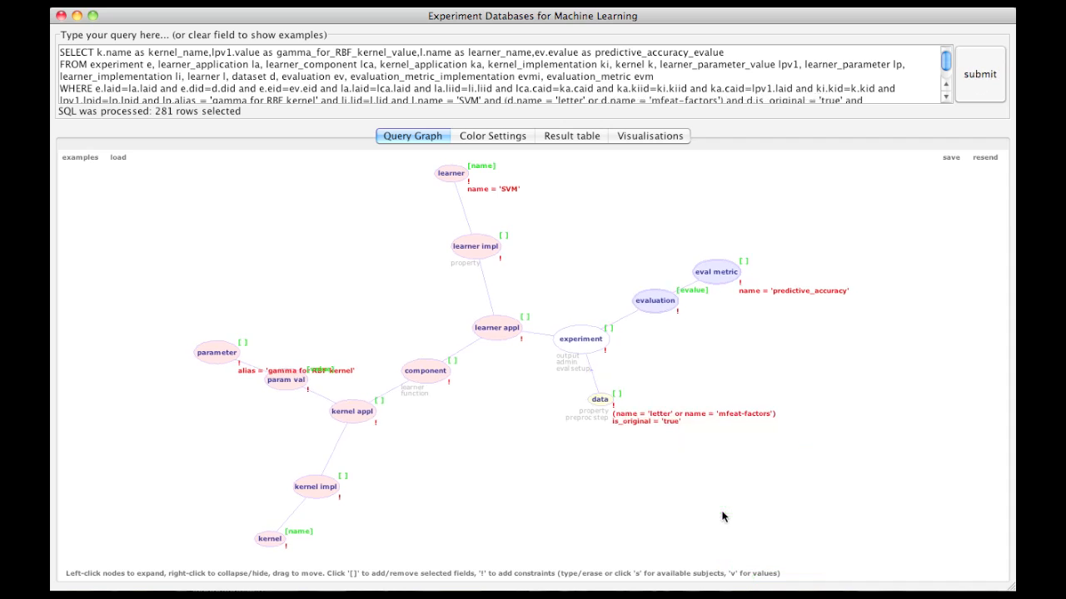
pyautogui.click(757, 415)
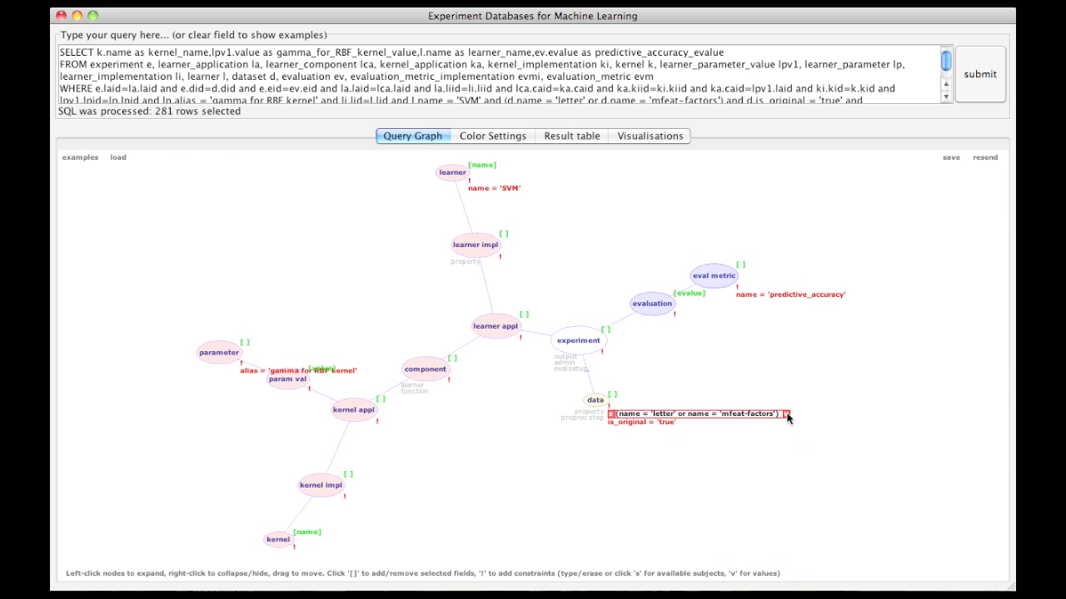
pyautogui.click(786, 414)
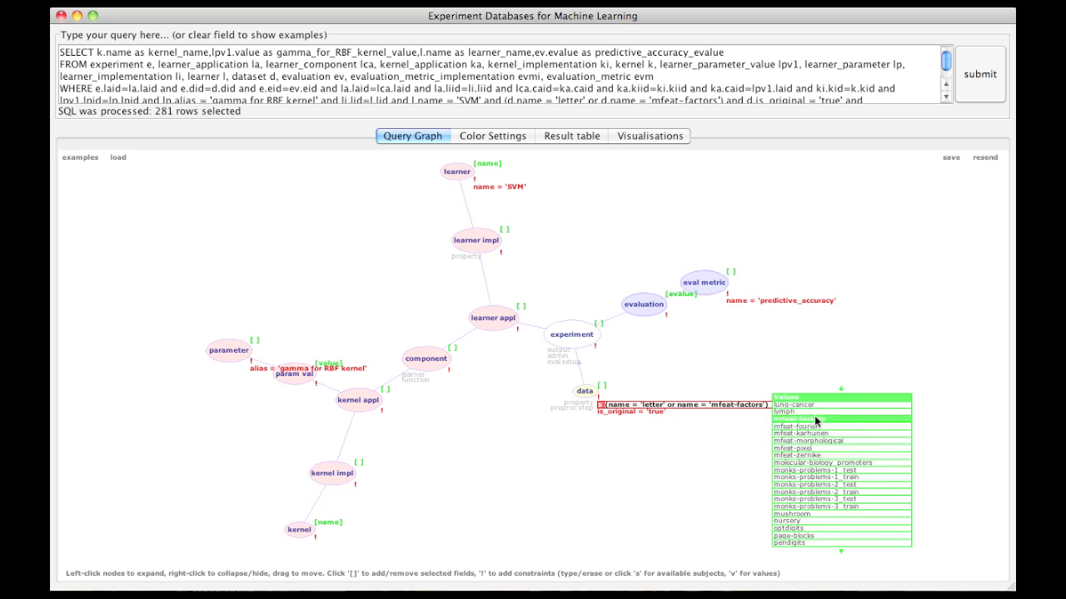
pyautogui.click(813, 482)
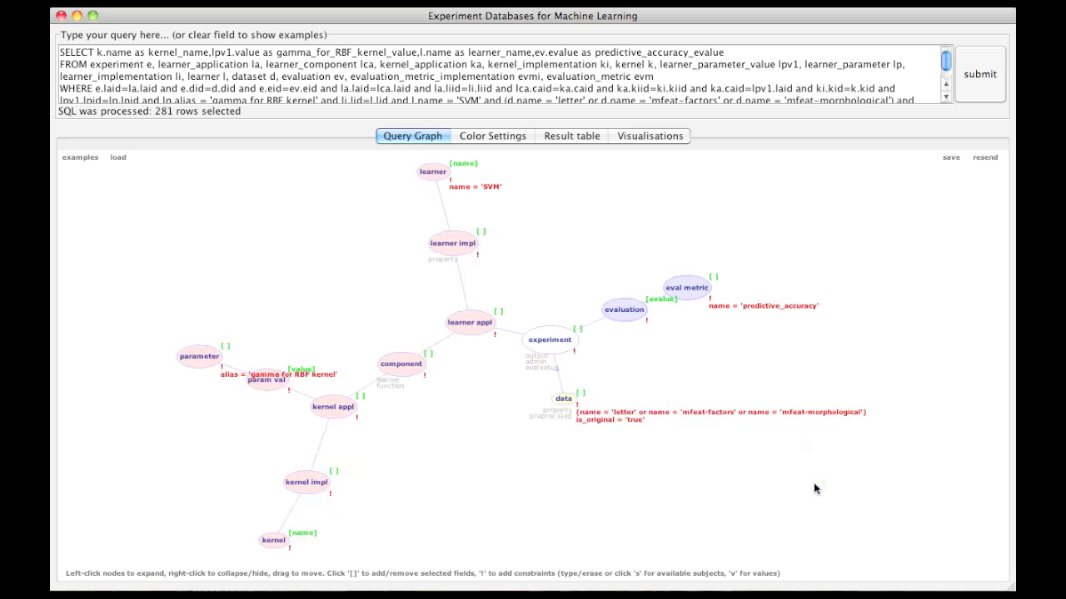
# Step: Add pendigits and optdigits as further alternative dataset names in the data node's name constraint
pyautogui.click(861, 413)
pyautogui.click(880, 413)
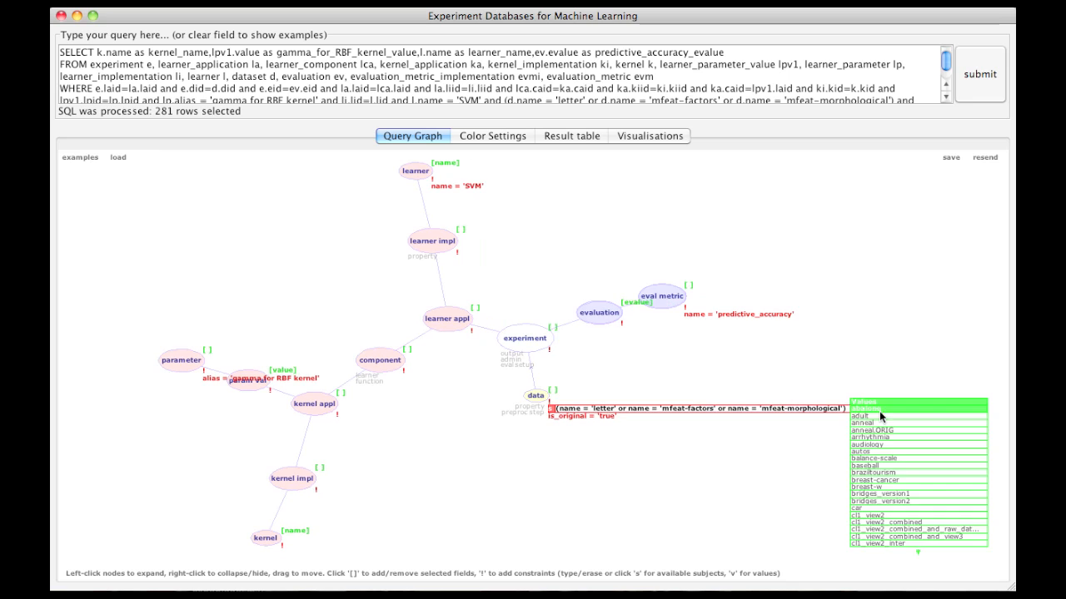
pyautogui.scroll(-10, 888, 467)
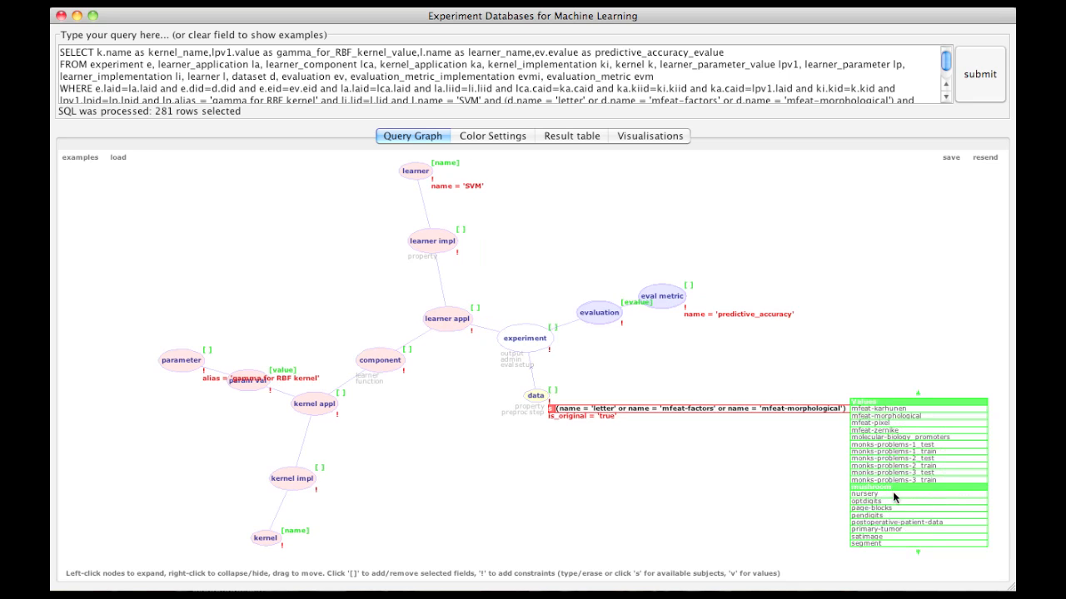
pyautogui.click(893, 516)
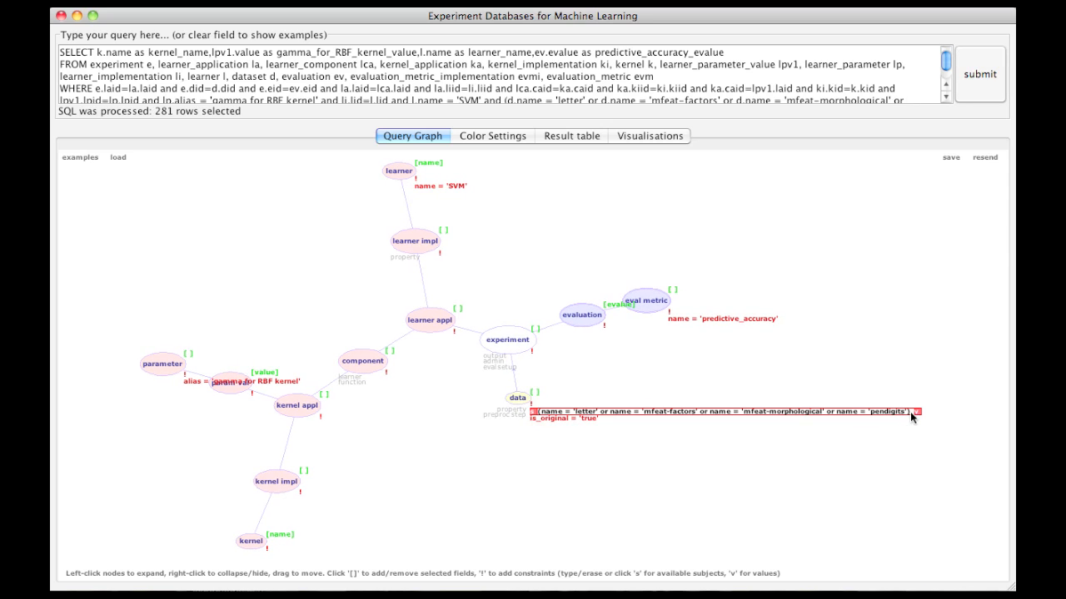
pyautogui.click(917, 412)
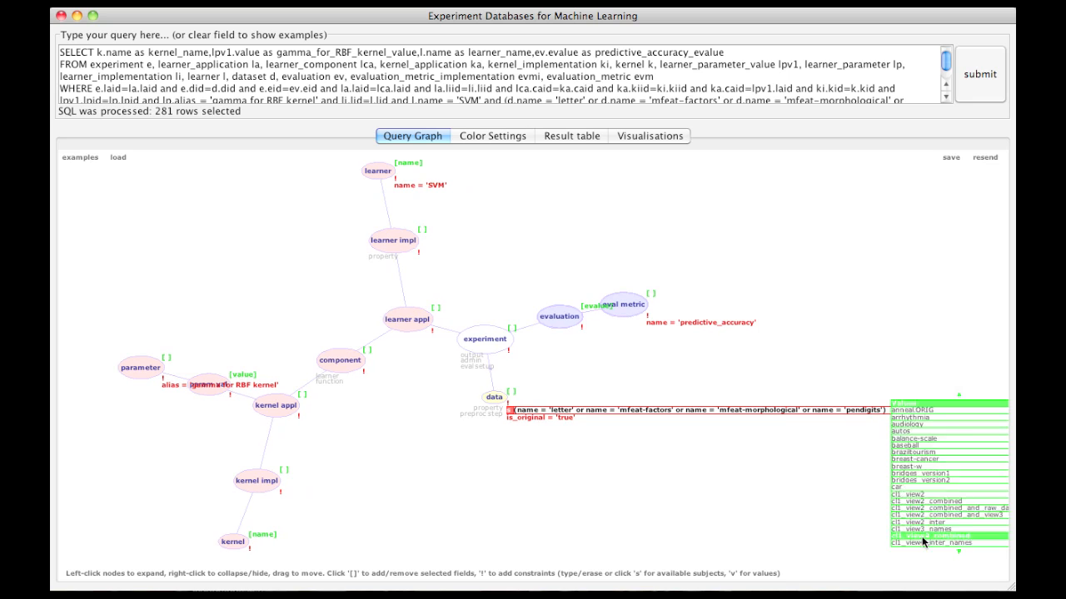
pyautogui.scroll(-10, 920, 539)
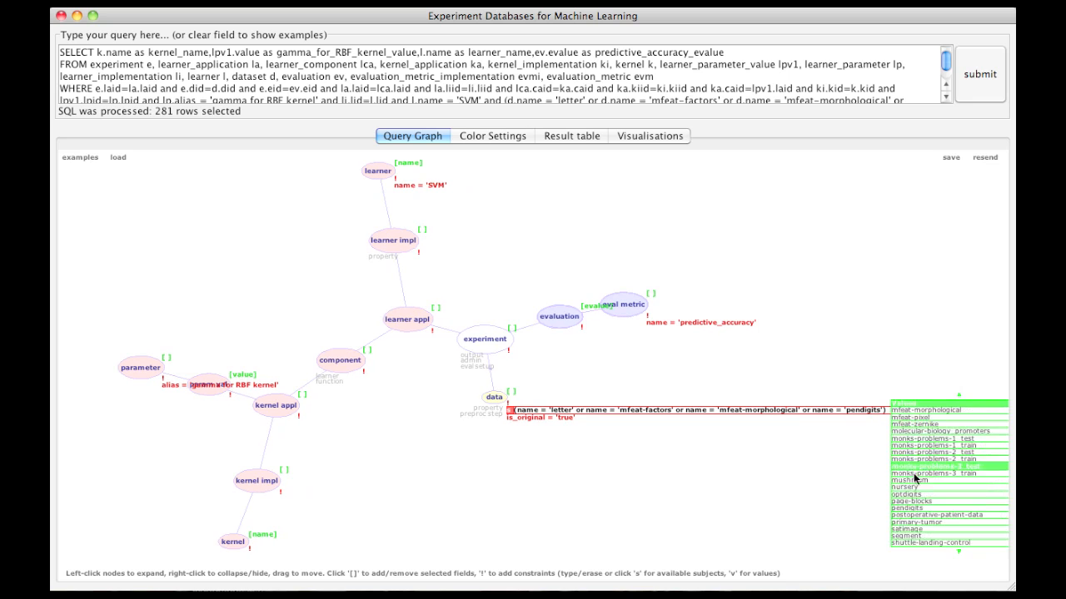
pyautogui.click(913, 496)
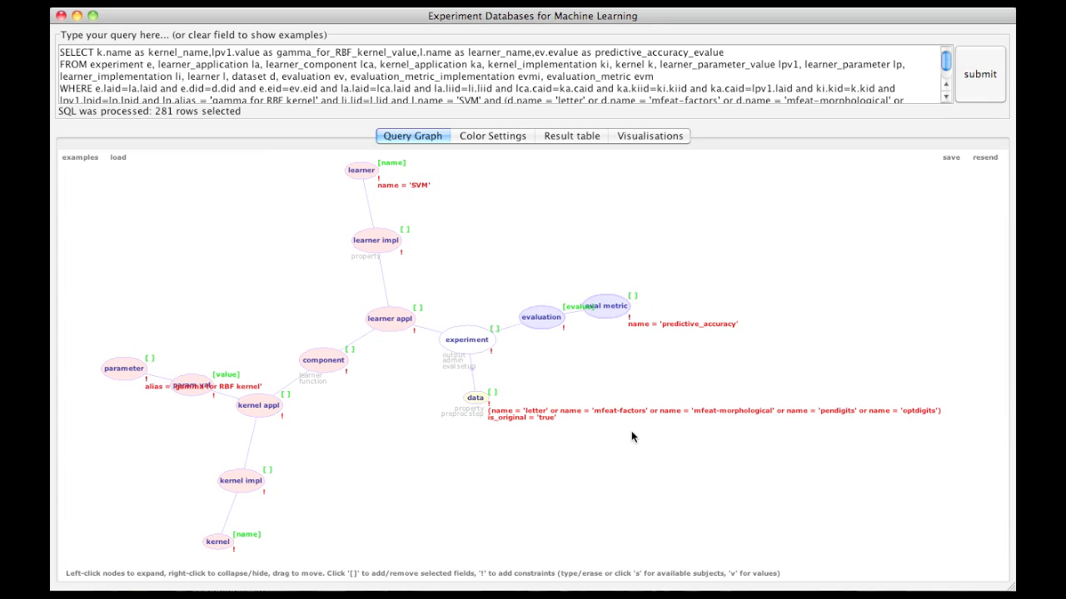
# Step: Run the five-dataset query, plot predictive accuracy against gamma_for_RBF_kernel_value in the 2D scatter, and check its colour settings
pyautogui.click(980, 73)
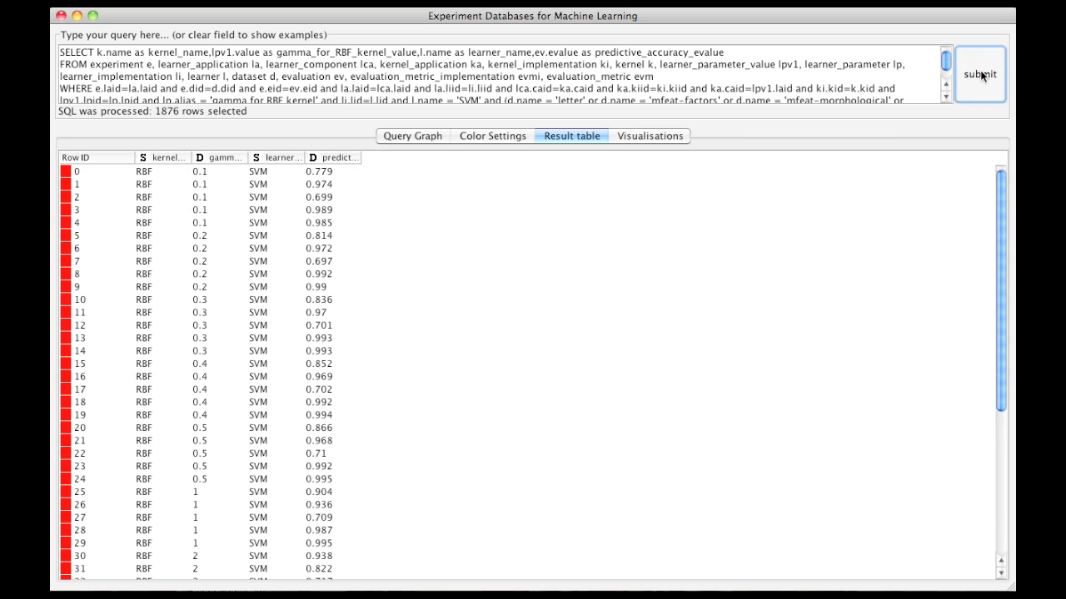
pyautogui.click(664, 134)
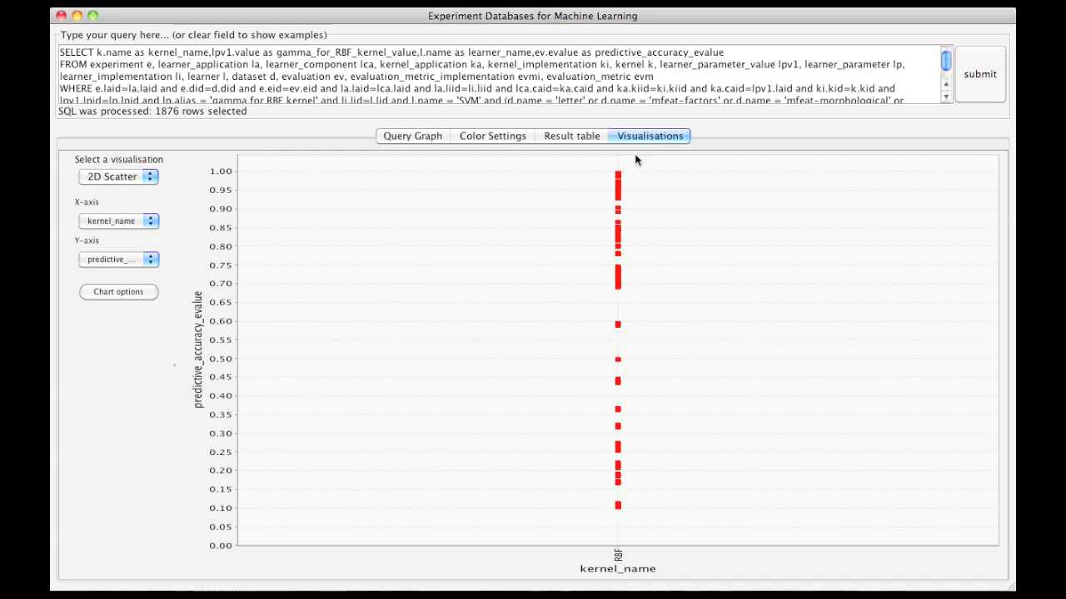
pyautogui.click(146, 220)
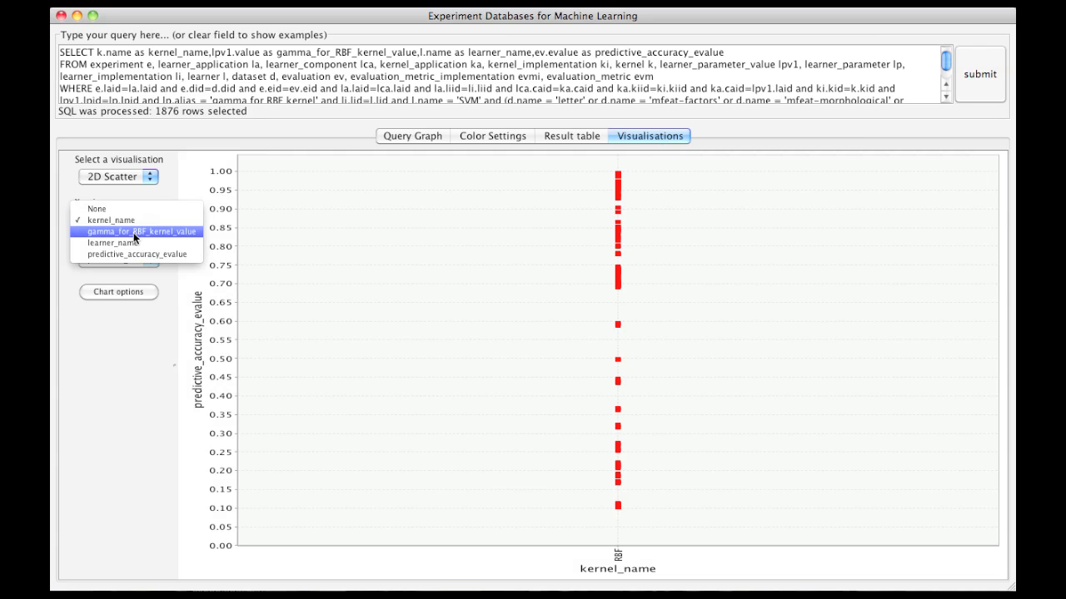
pyautogui.click(133, 232)
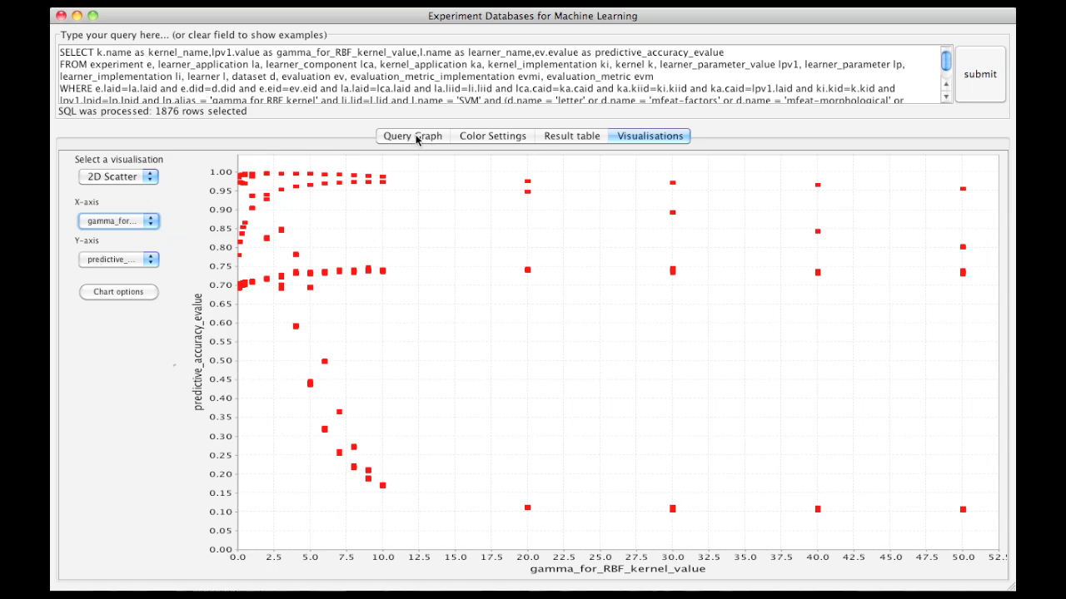
pyautogui.click(520, 139)
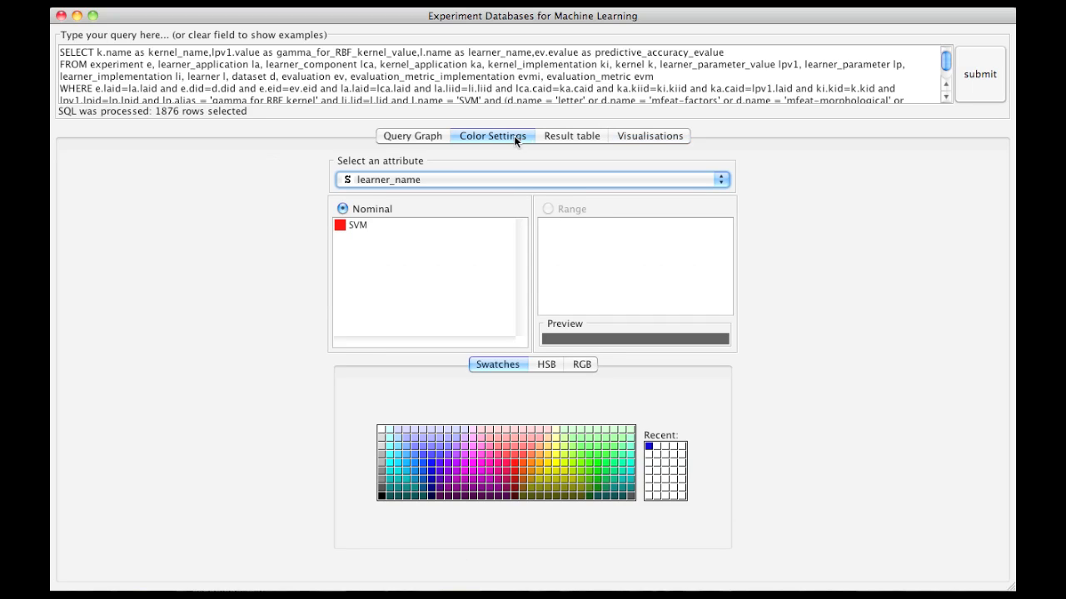
# Step: Add name to the data node's selected fields in the query graph and run the query again
pyautogui.click(422, 135)
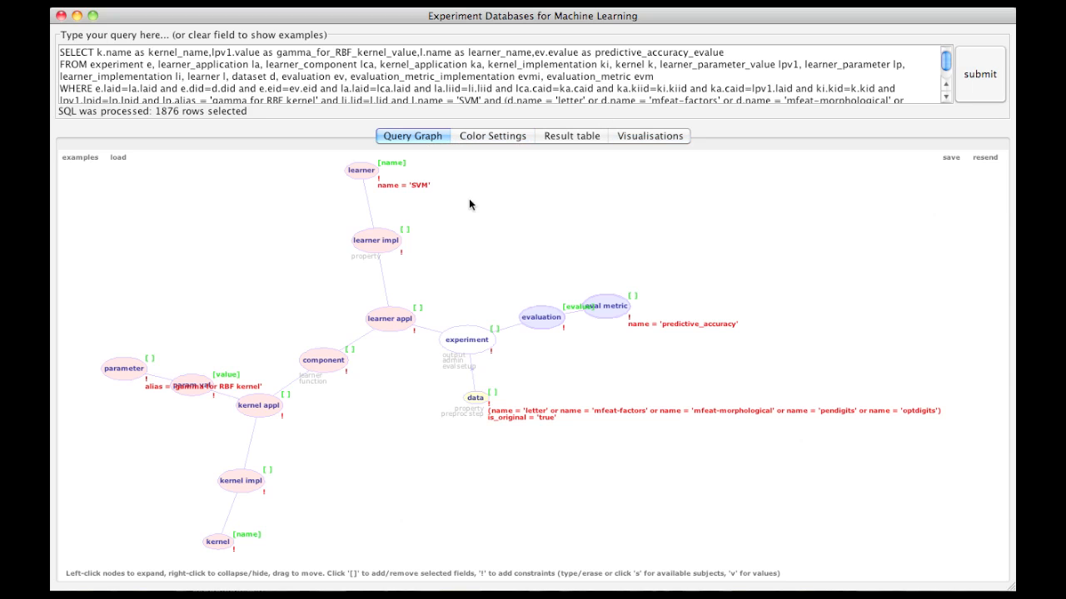
pyautogui.click(492, 391)
pyautogui.click(495, 402)
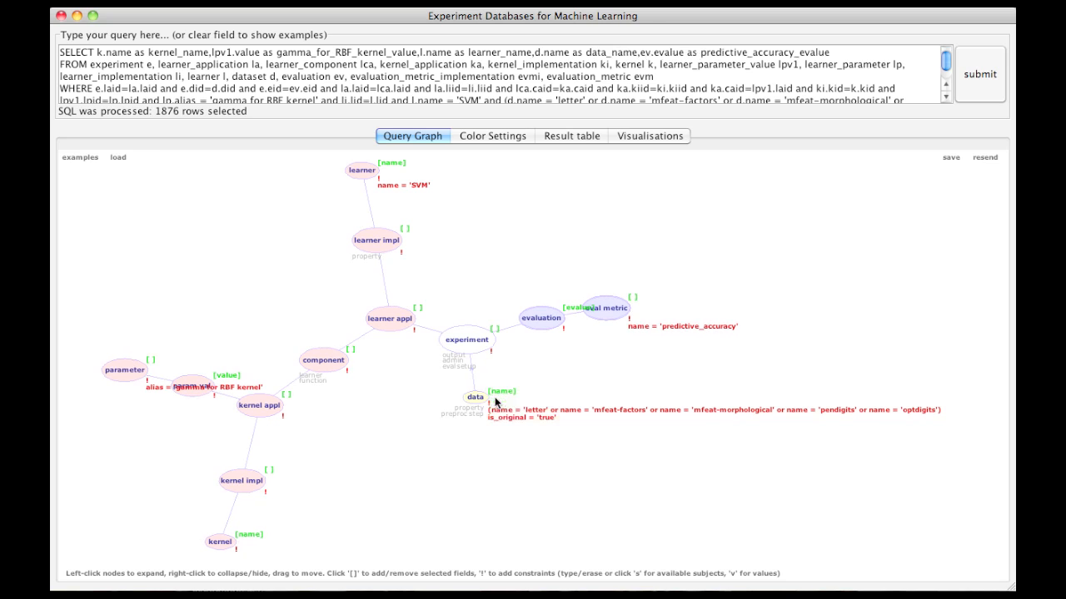
pyautogui.click(976, 74)
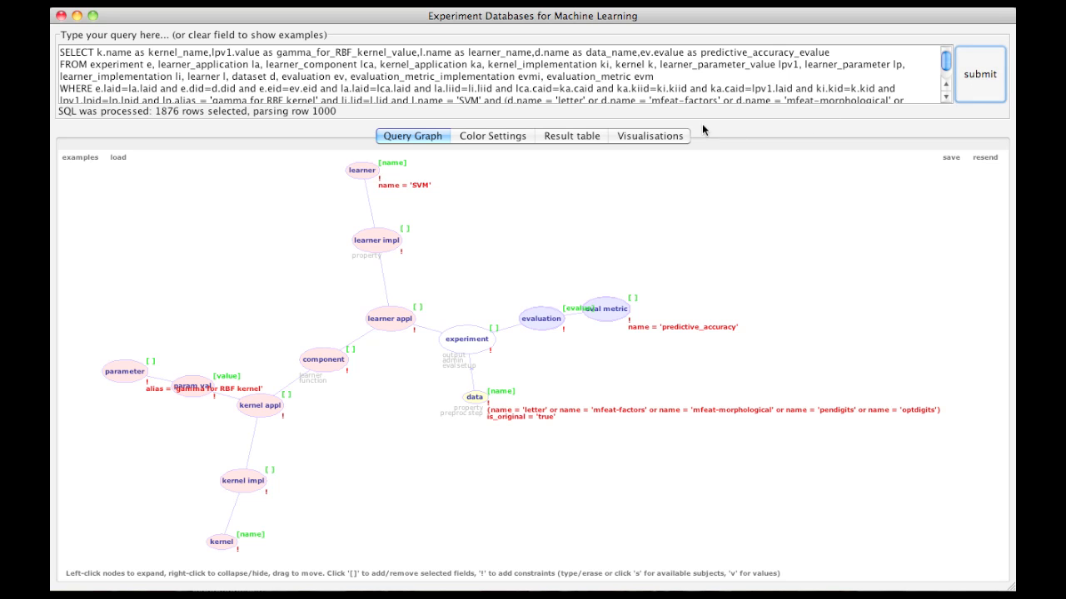
# Step: Plot predictive accuracy against gamma_for_RBF_kernel_value in the 2D scatter and compare its points with the colours assigned to each data_name
pyautogui.click(647, 134)
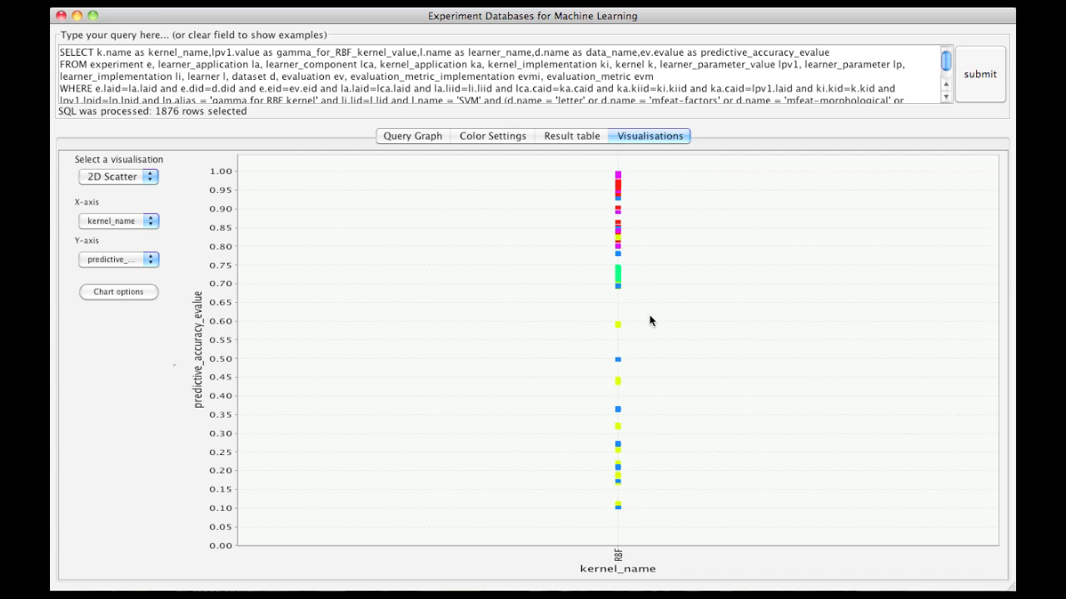
pyautogui.click(149, 221)
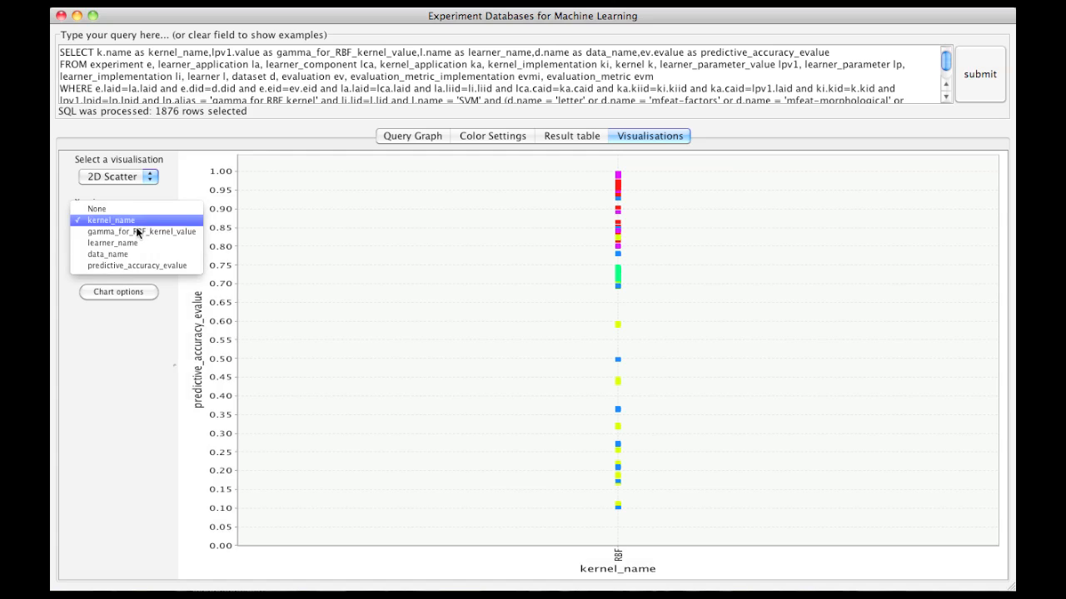
pyautogui.click(134, 232)
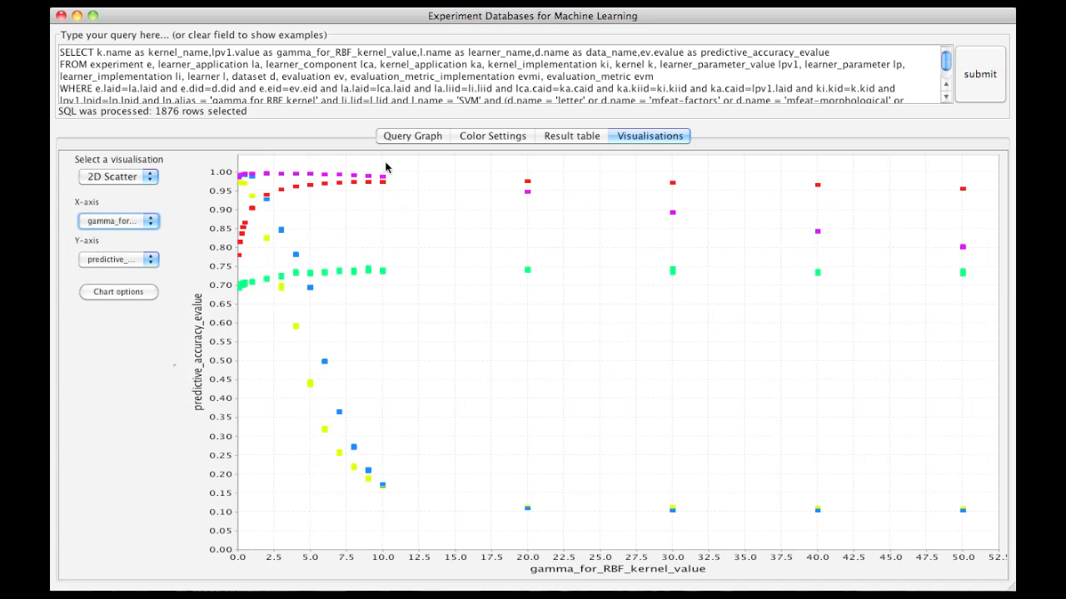
pyautogui.click(469, 138)
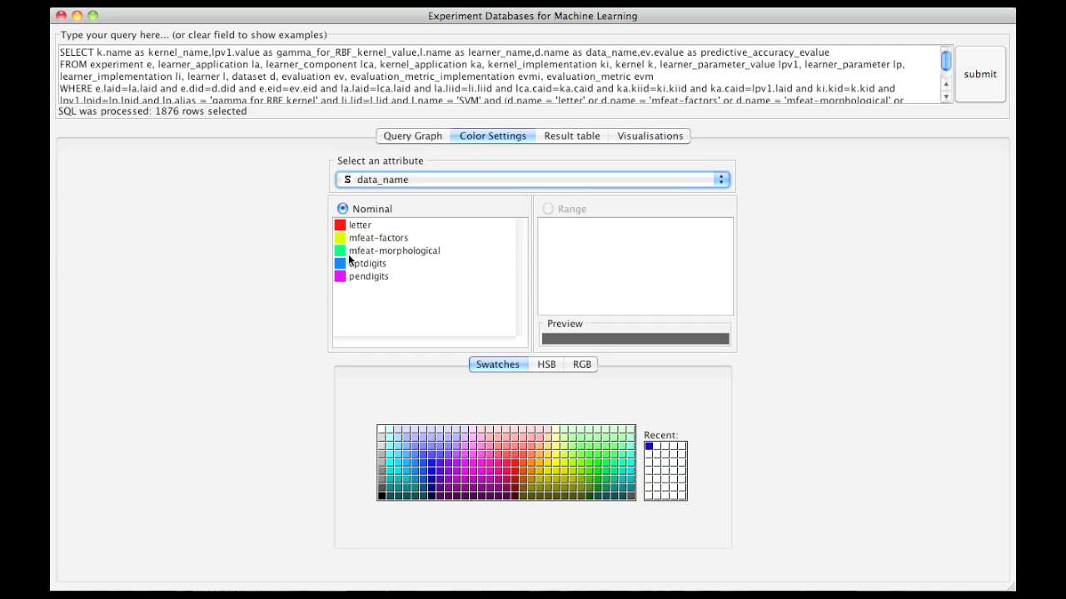
pyautogui.click(626, 134)
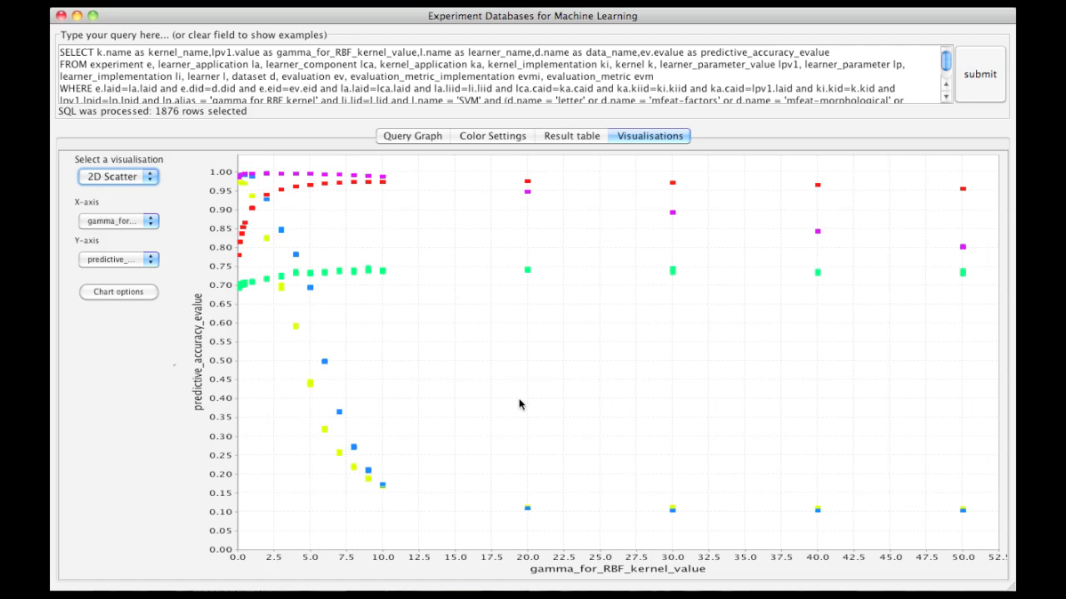
# Step: Expand the data node in the query graph and hide its preproc step node, keeping the property node
pyautogui.click(406, 137)
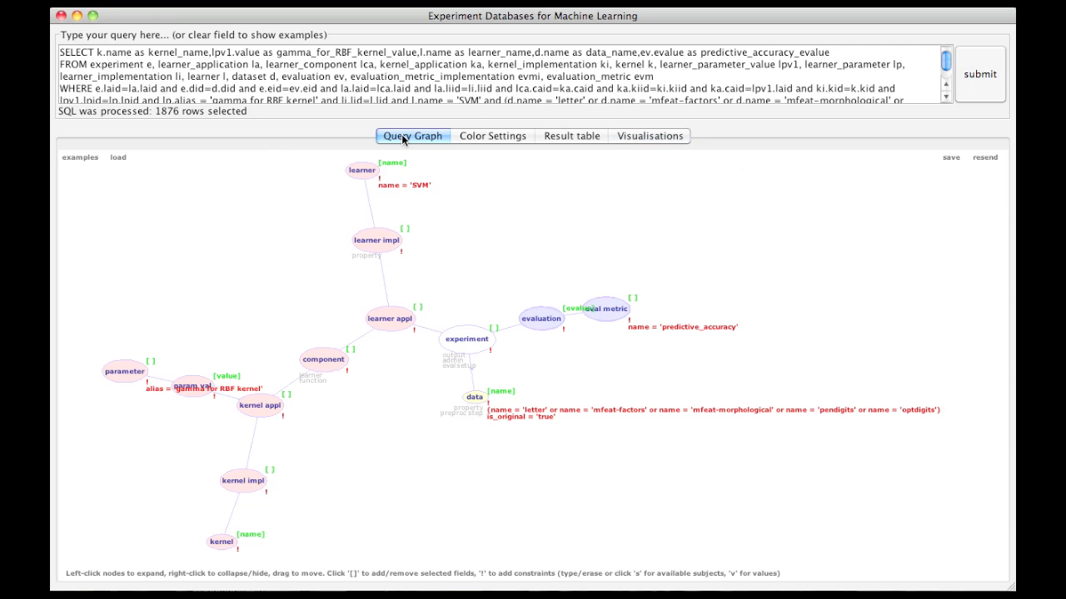
pyautogui.click(476, 399)
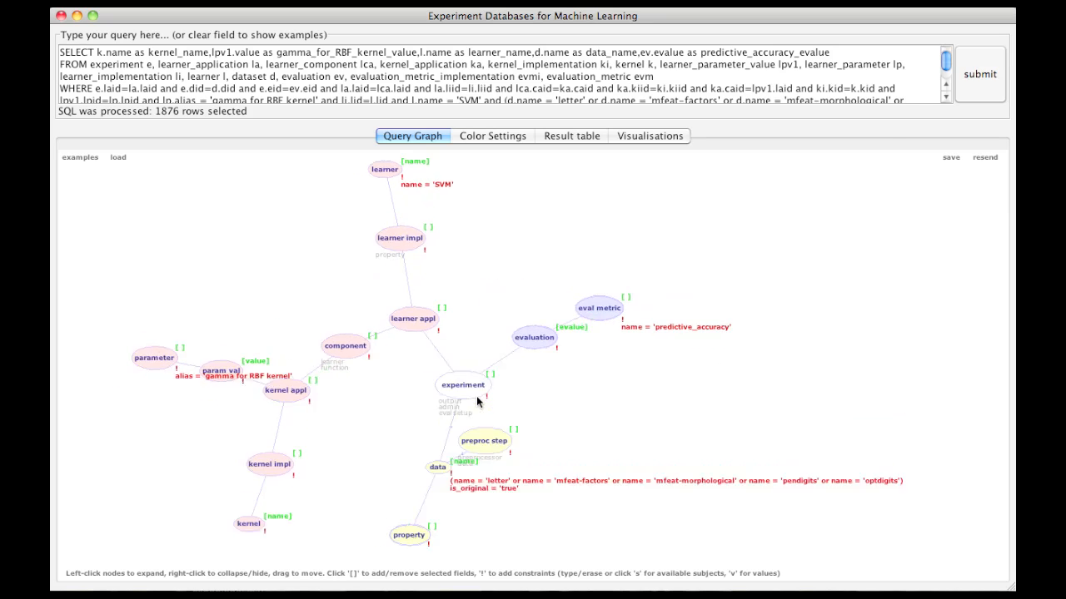
pyautogui.rightClick(533, 493)
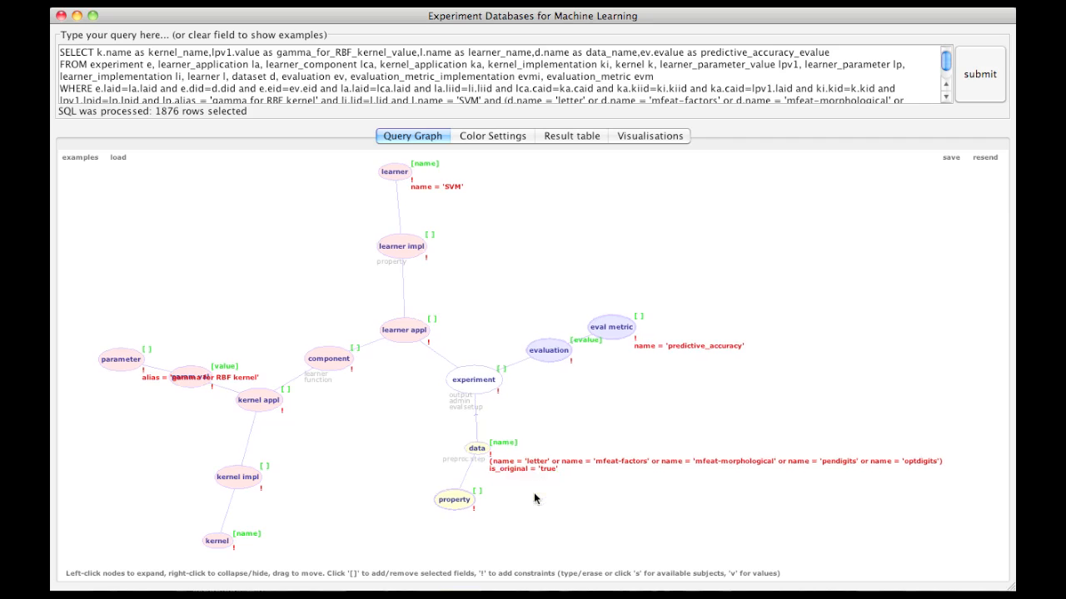
# Step: Add a name constraint to the data node's property node and set it to nr_attributes
pyautogui.click(481, 503)
pyautogui.press('s')
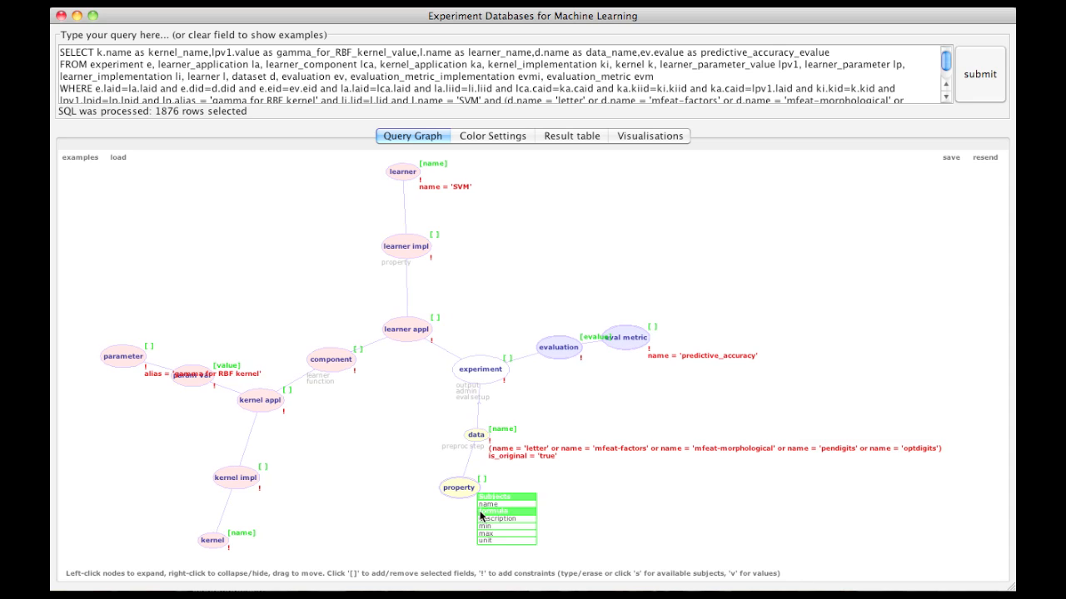
pyautogui.click(487, 504)
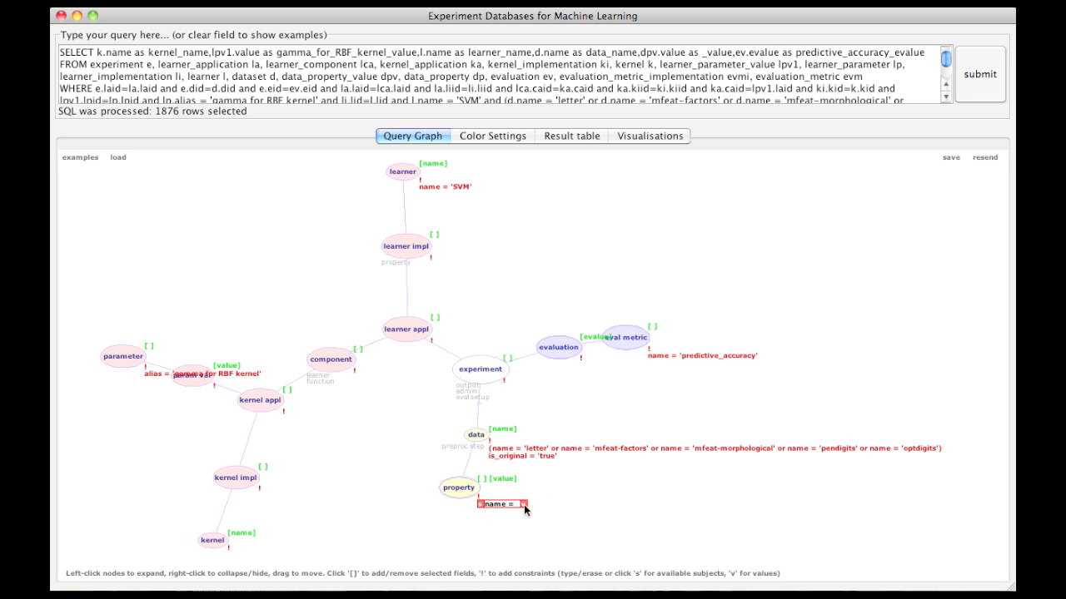
pyautogui.press('v')
pyautogui.scroll(-8, 526, 550)
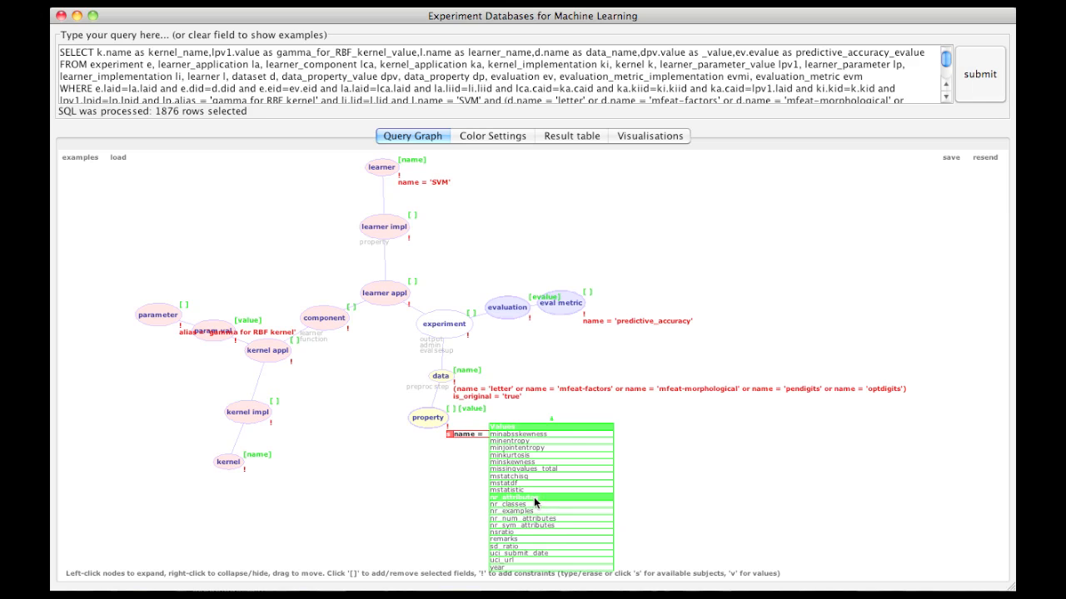
pyautogui.click(534, 497)
# Step: Run the query and show a 3D scatter with gamma_for_RBF_kernel_value on the X-axis and nr_attributes_value on the Y-axis
pyautogui.click(998, 77)
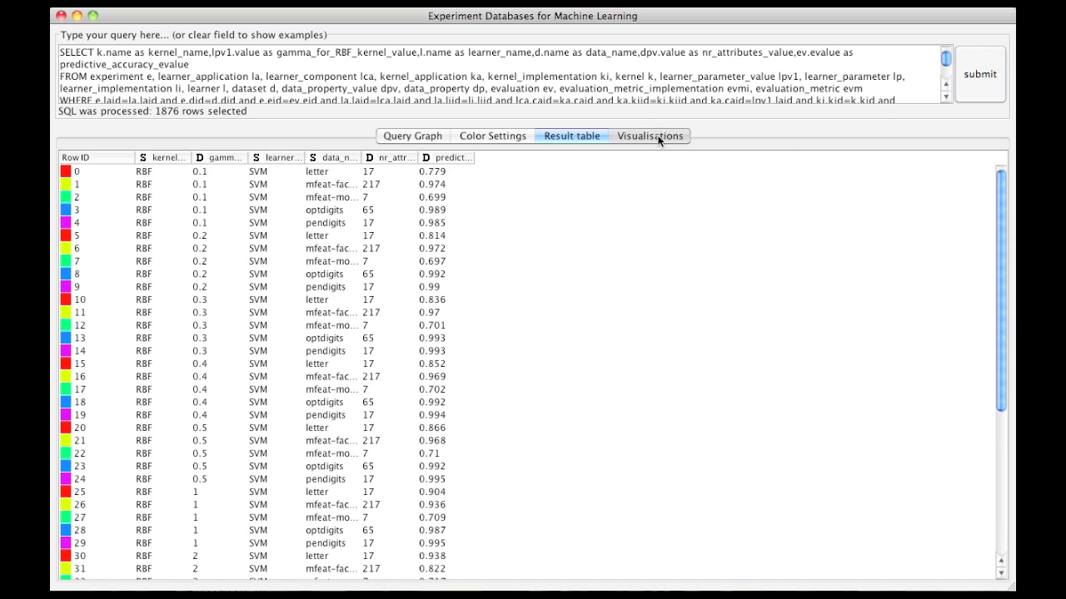
pyautogui.click(658, 138)
pyautogui.click(137, 177)
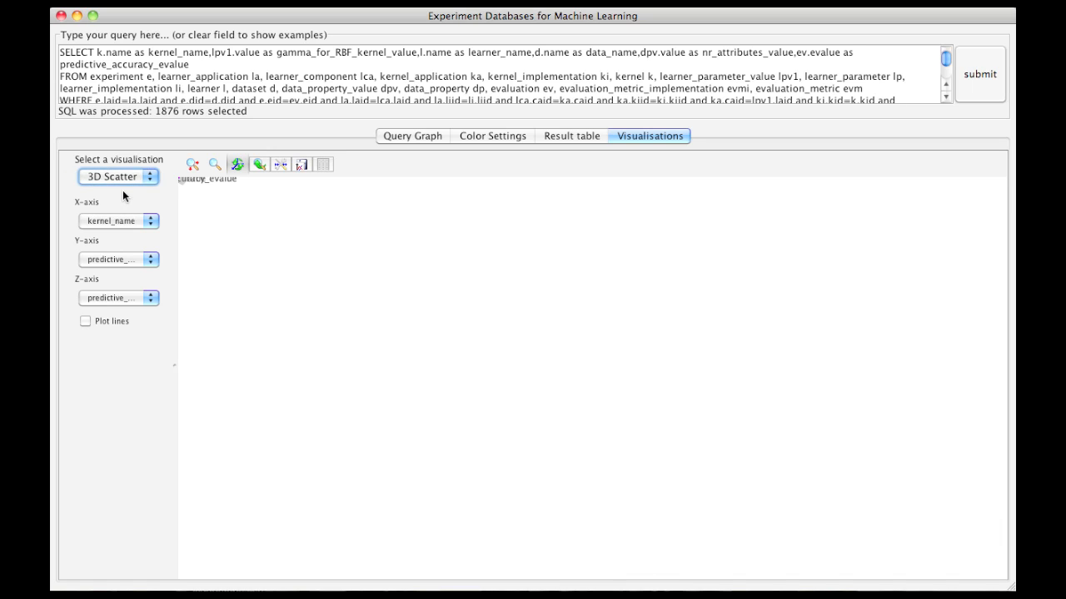
pyautogui.click(150, 224)
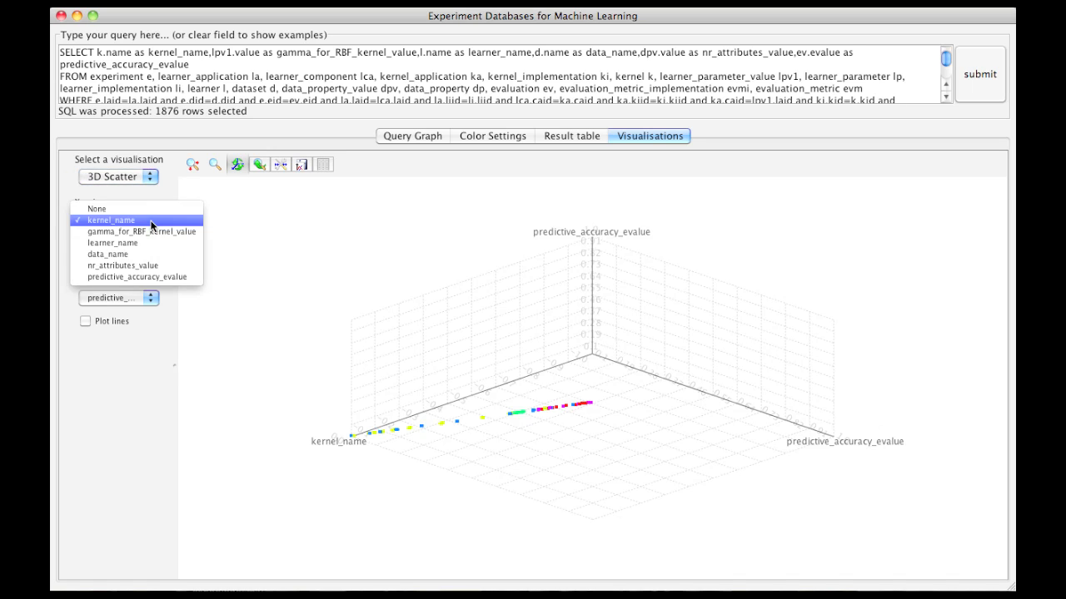
pyautogui.click(148, 227)
pyautogui.click(152, 259)
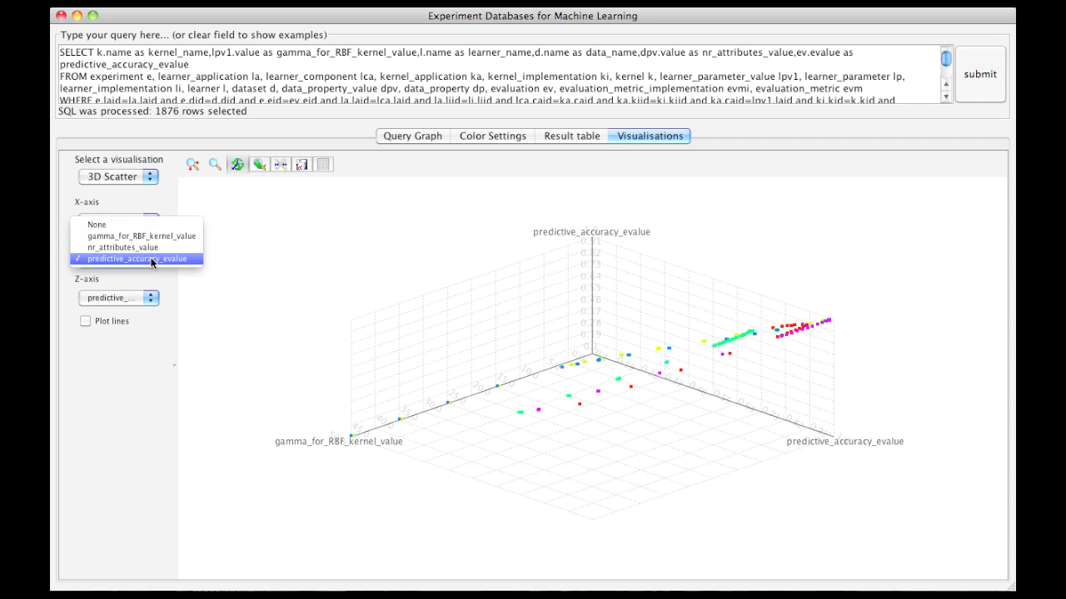
pyautogui.click(153, 248)
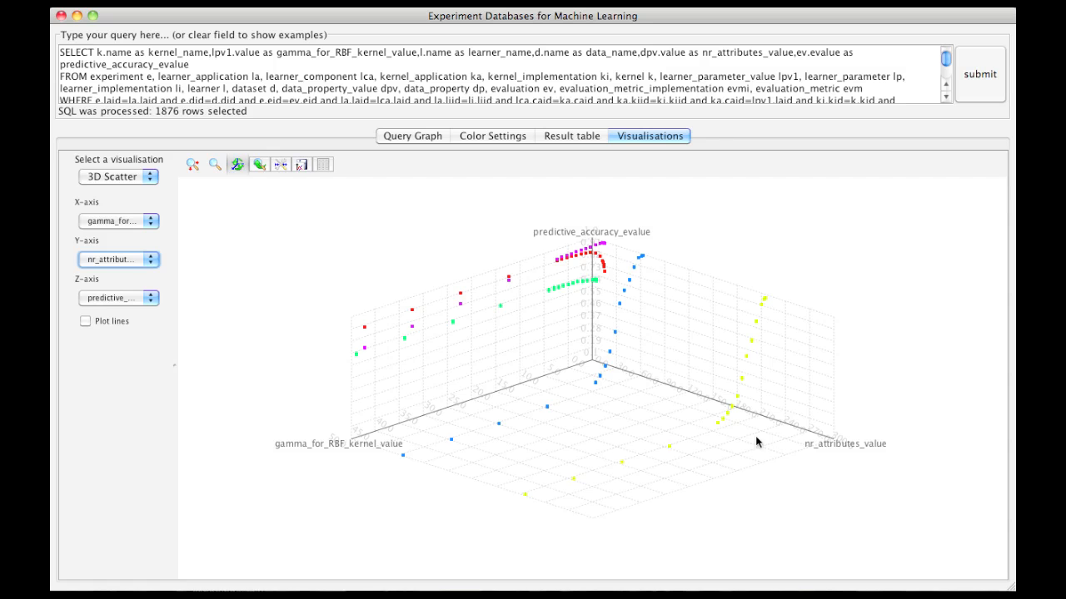
# Step: Rotate the 3D scatter plot to examine how gamma and the number of attributes relate to predictive accuracy
pyautogui.moveTo(685, 452); pyautogui.dragTo(657, 468)
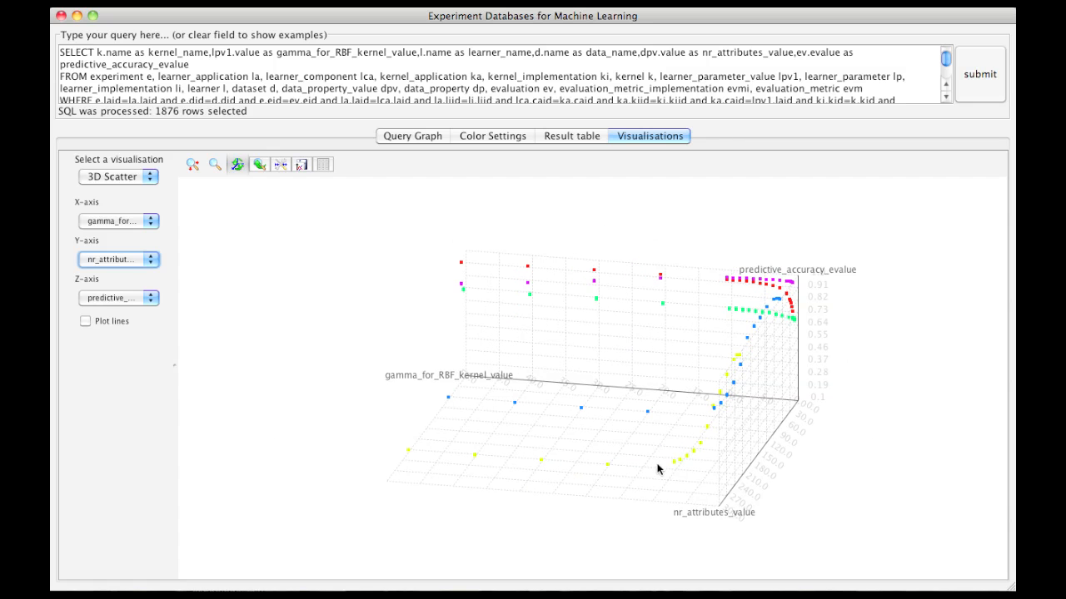
pyautogui.moveTo(718, 456); pyautogui.dragTo(732, 458)
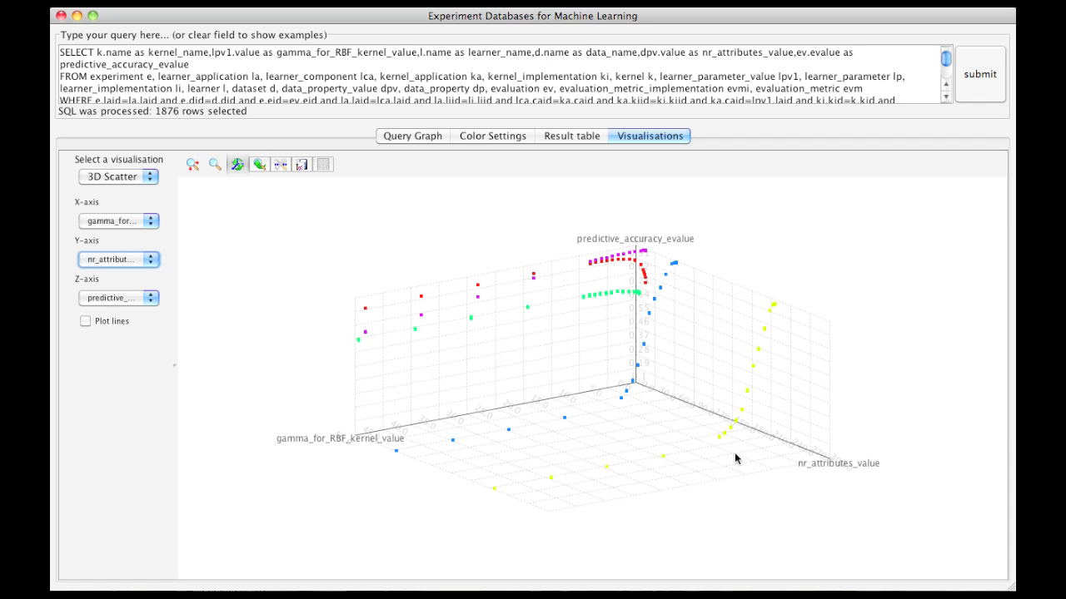
pyautogui.moveTo(717, 464); pyautogui.dragTo(797, 337)
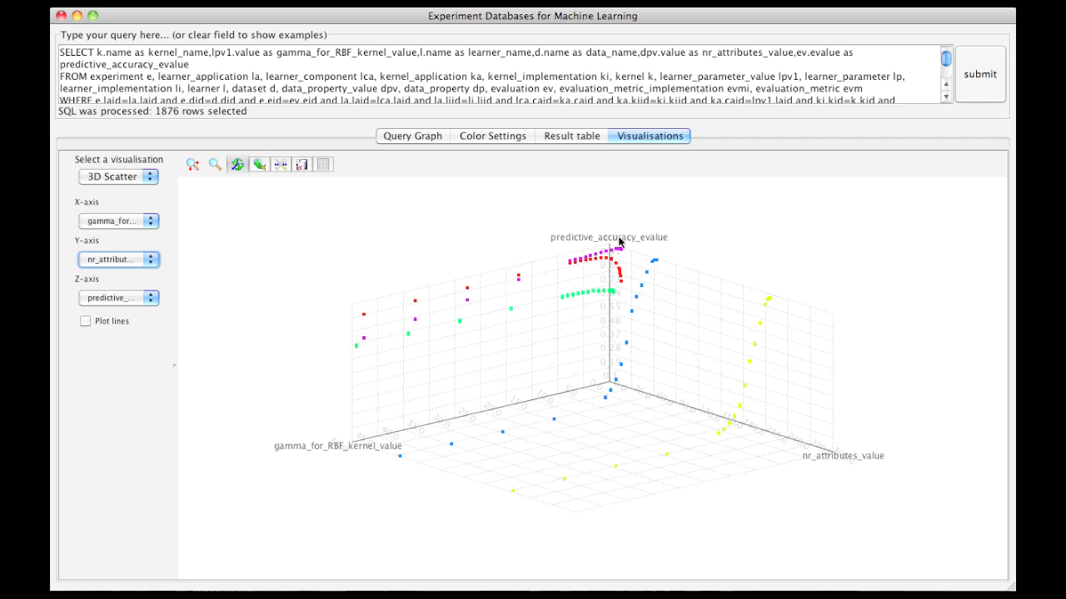
# Step: Save the query graph as a_query in the Documents folder, replacing the existing file
pyautogui.click(417, 140)
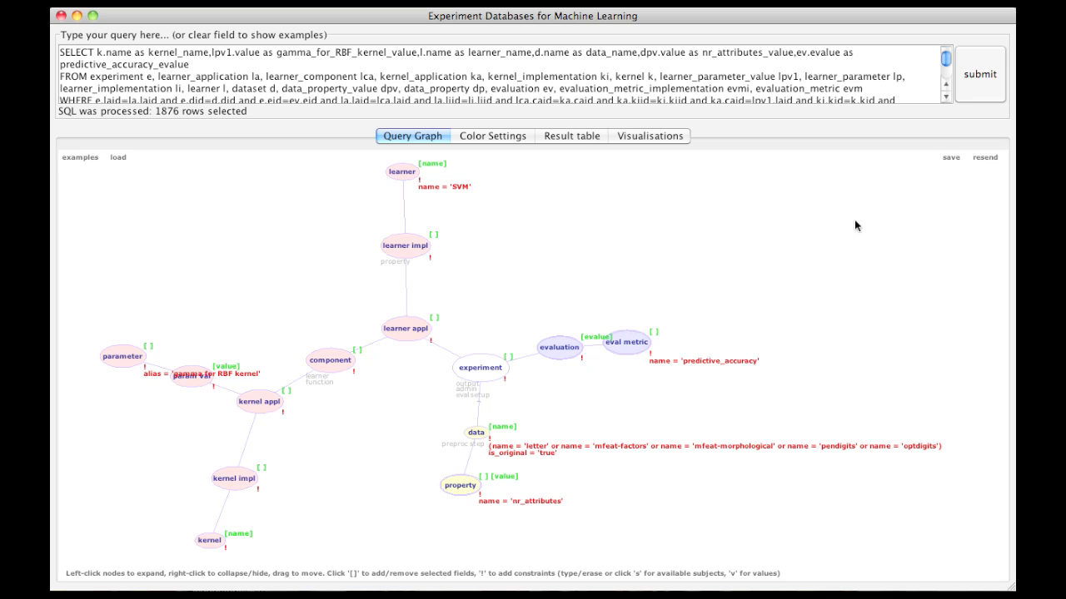
pyautogui.click(950, 158)
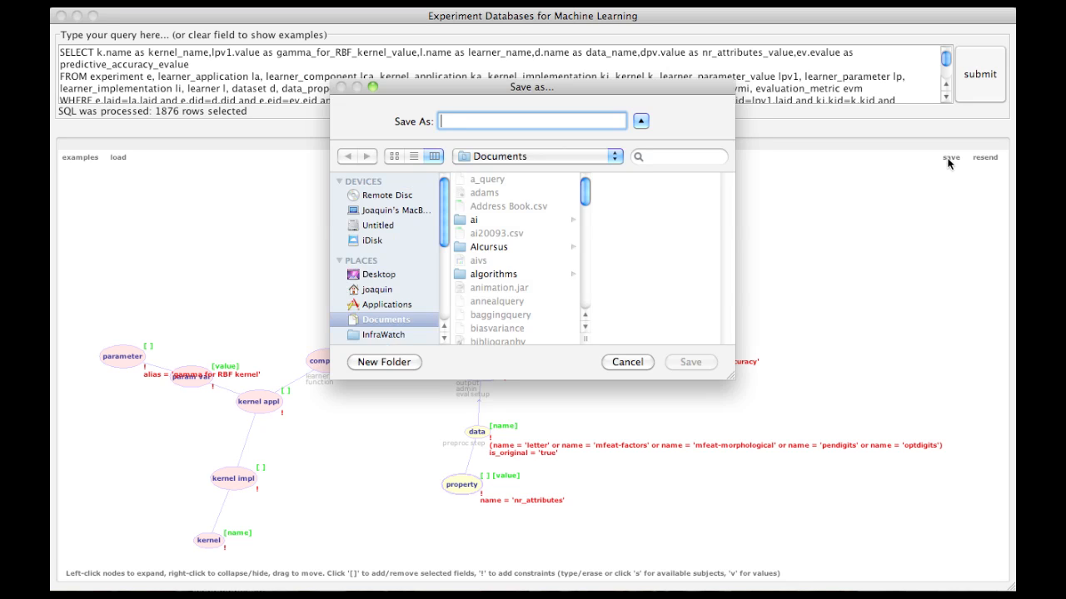
pyautogui.write('a')
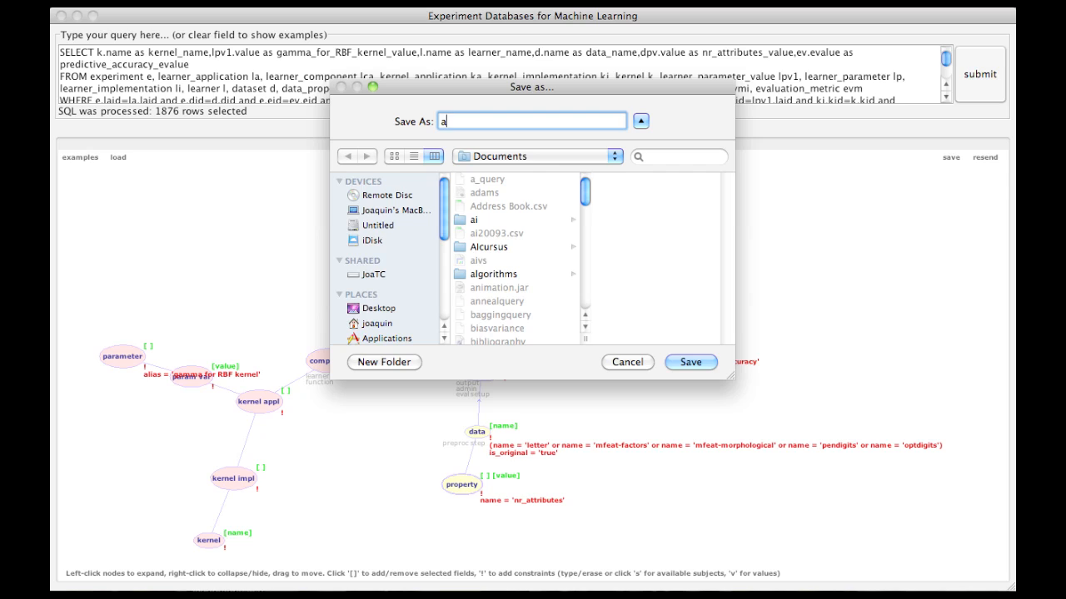
pyautogui.write('_query')
pyautogui.click(691, 362)
pyautogui.click(664, 186)
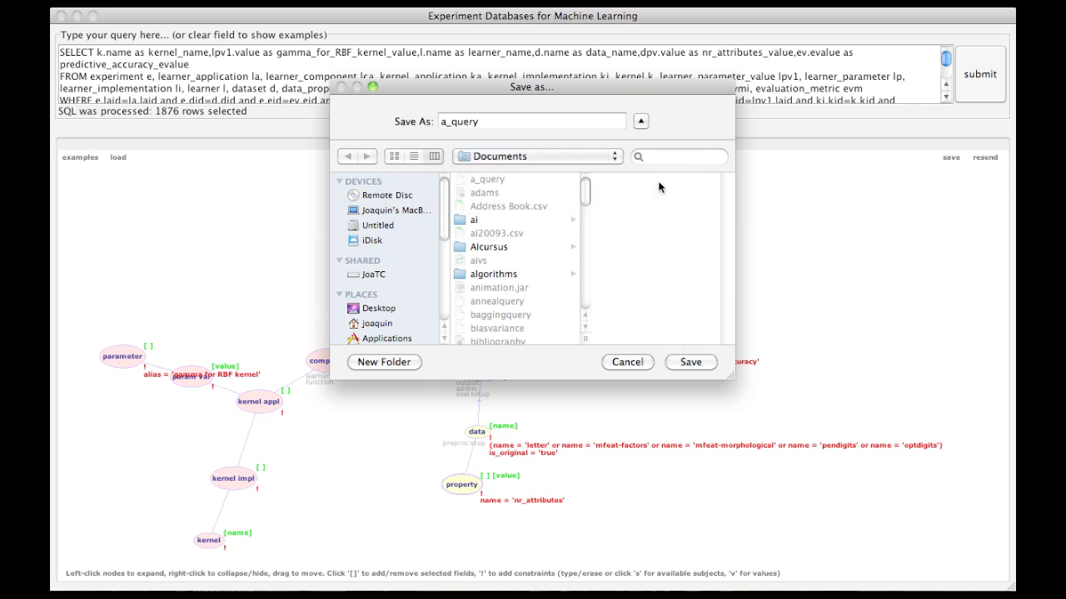
# Step: Load a_query from the Documents folder and spread out the nodes of its query graph
pyautogui.click(118, 161)
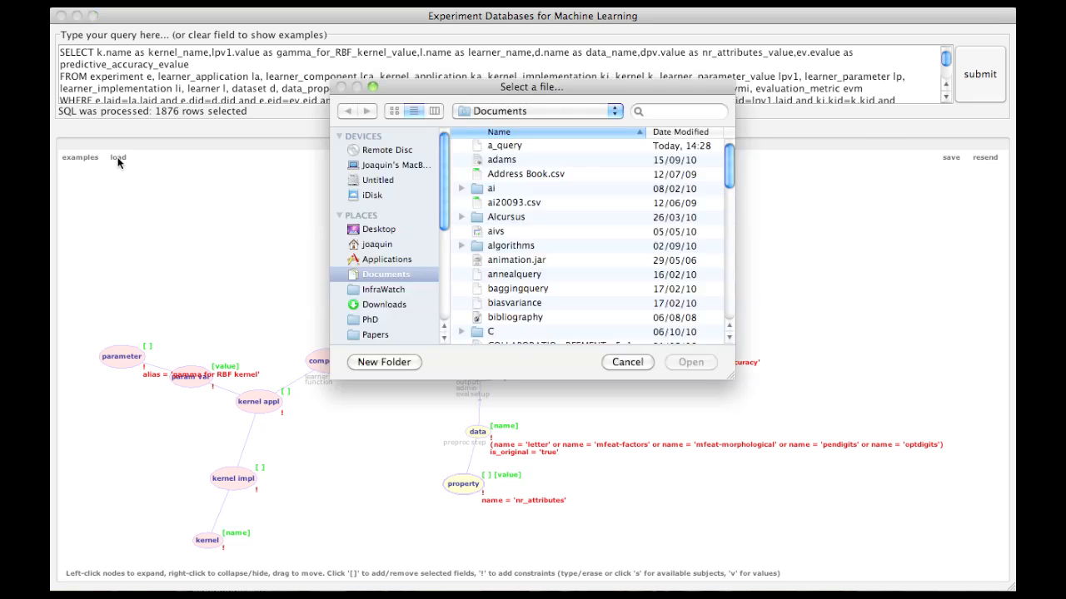
pyautogui.click(500, 147)
pyautogui.click(685, 362)
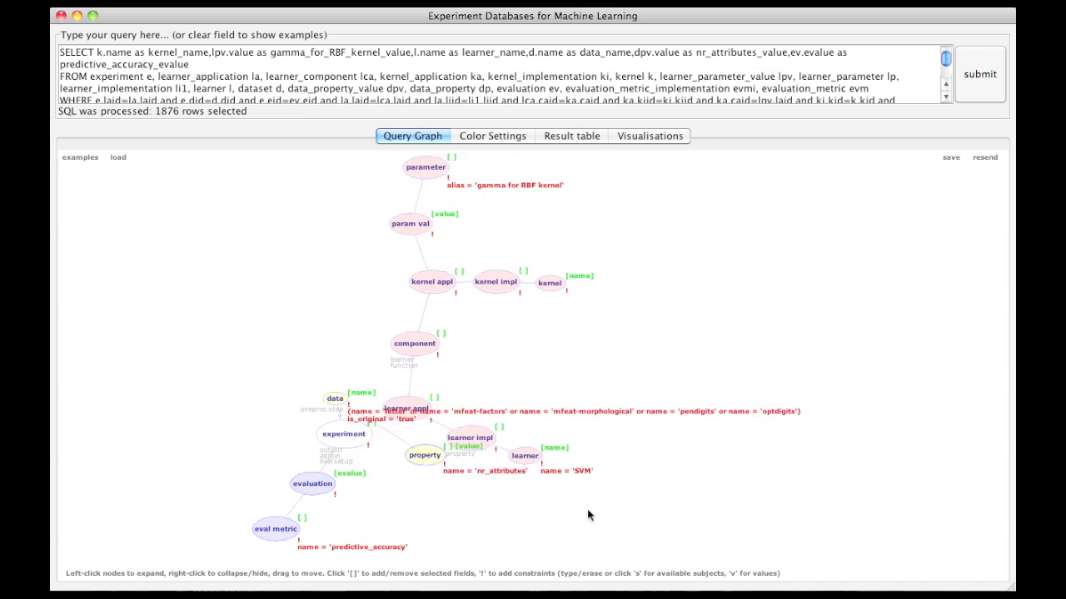
pyautogui.moveTo(451, 422); pyautogui.dragTo(588, 358)
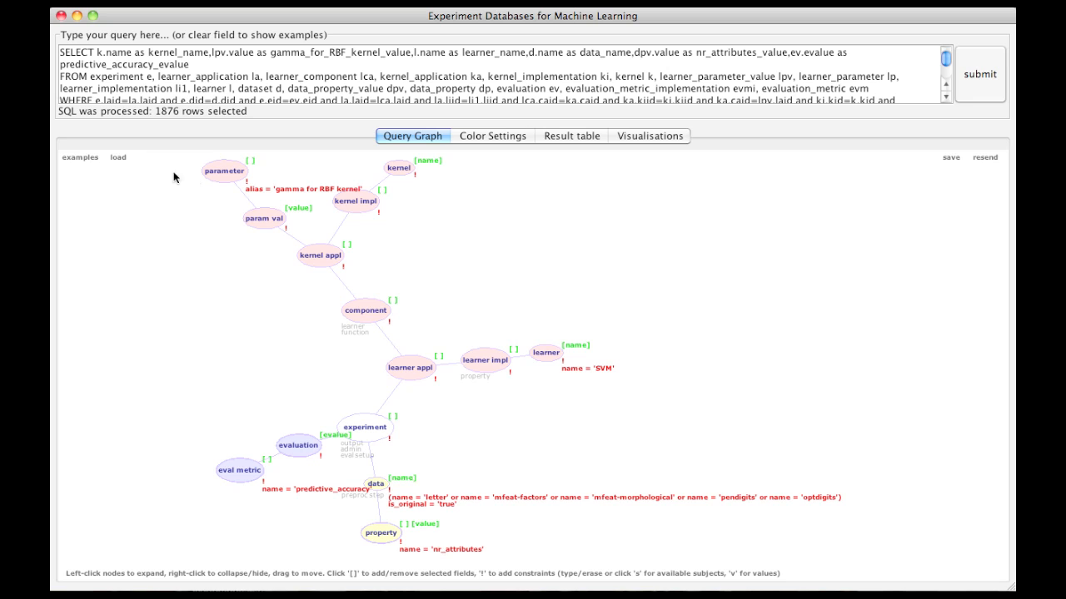
# Step: Load the example query comparing Bagging with different baselearners on dataset adult, and spread out its evaluation and learner nodes
pyautogui.click(83, 160)
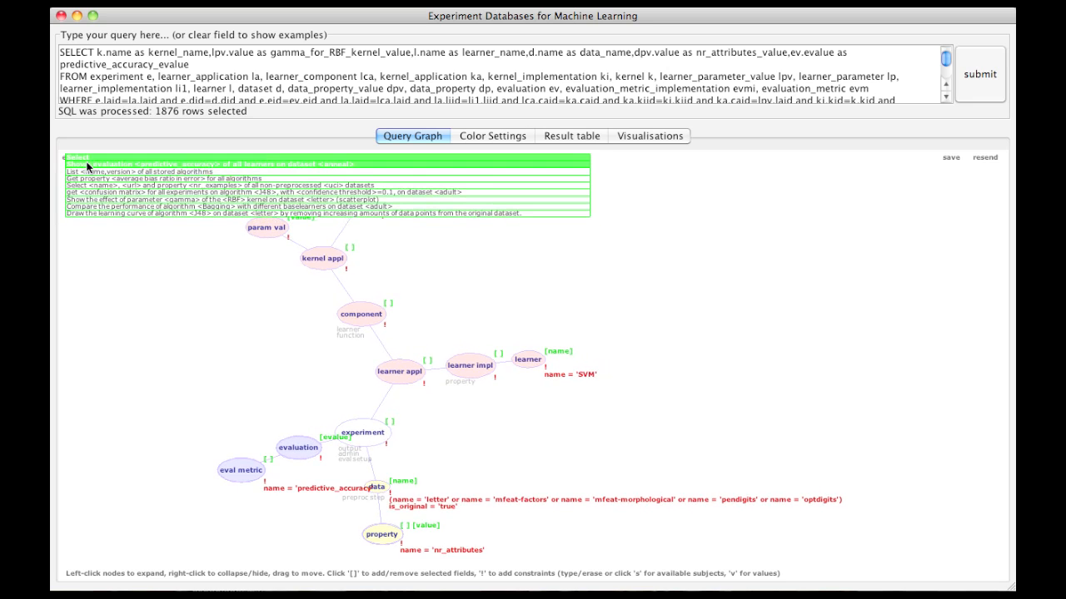
pyautogui.click(97, 207)
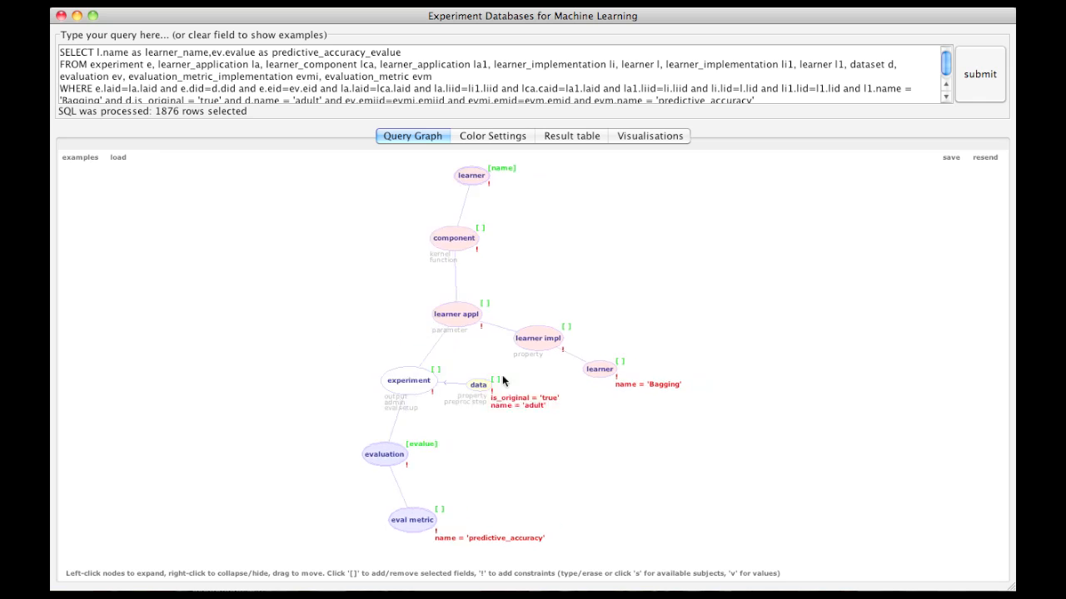
pyautogui.moveTo(355, 506); pyautogui.dragTo(267, 404)
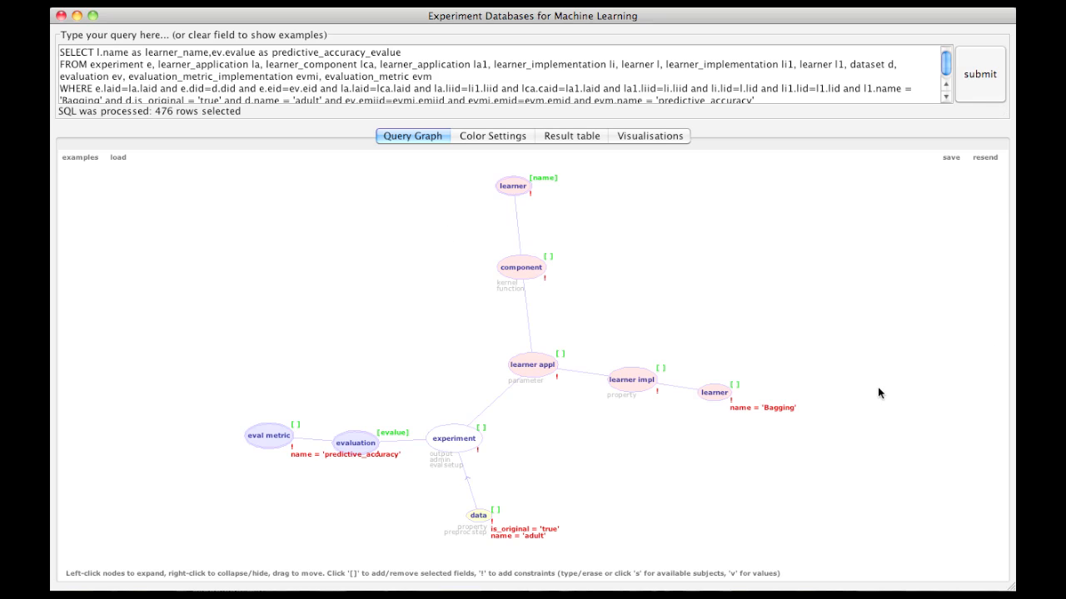
pyautogui.moveTo(517, 189); pyautogui.dragTo(723, 204)
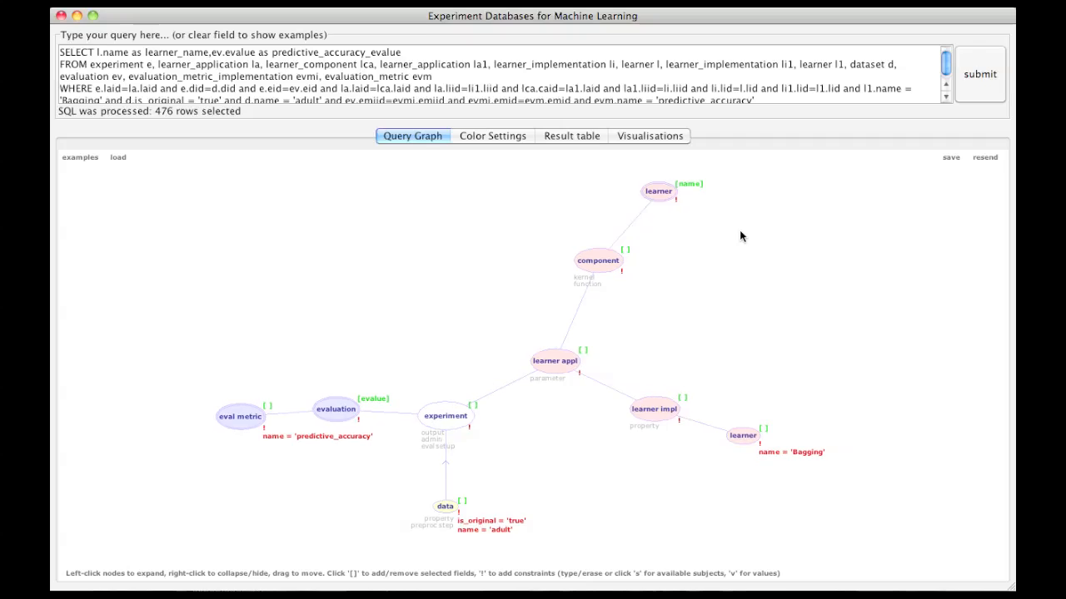